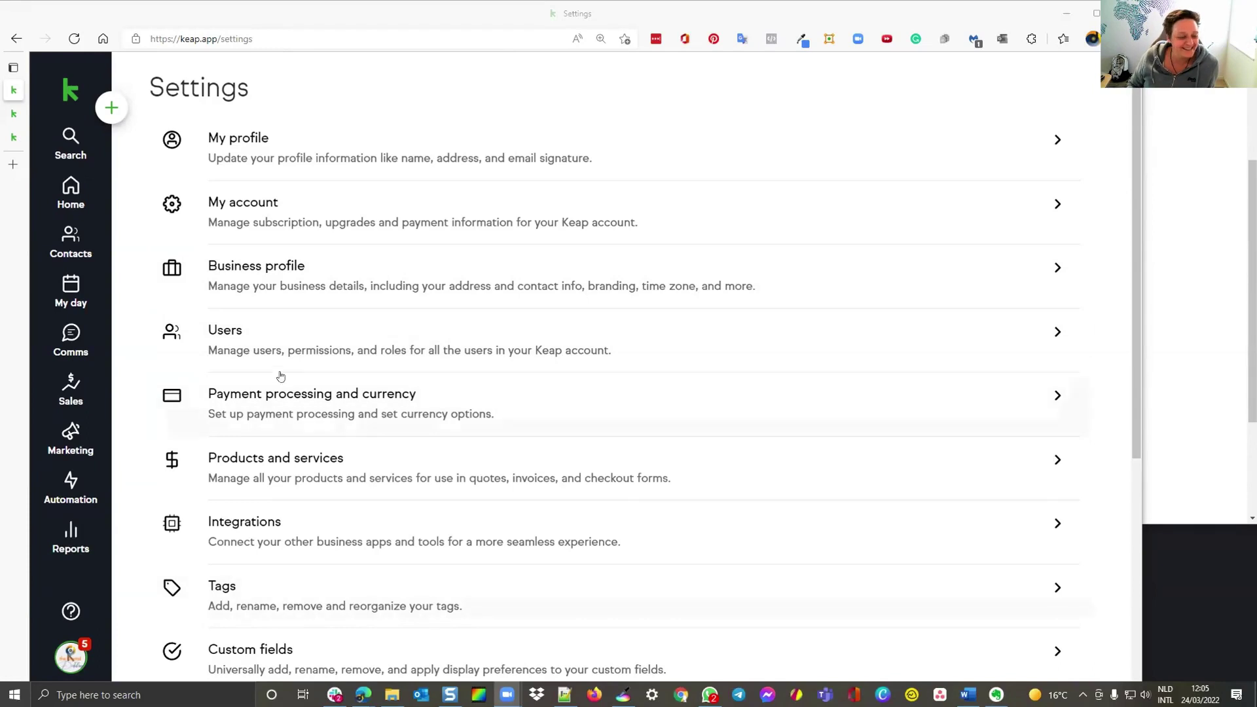
Delete the "Ask for birth" form from the public marketing forms.
click(80, 450)
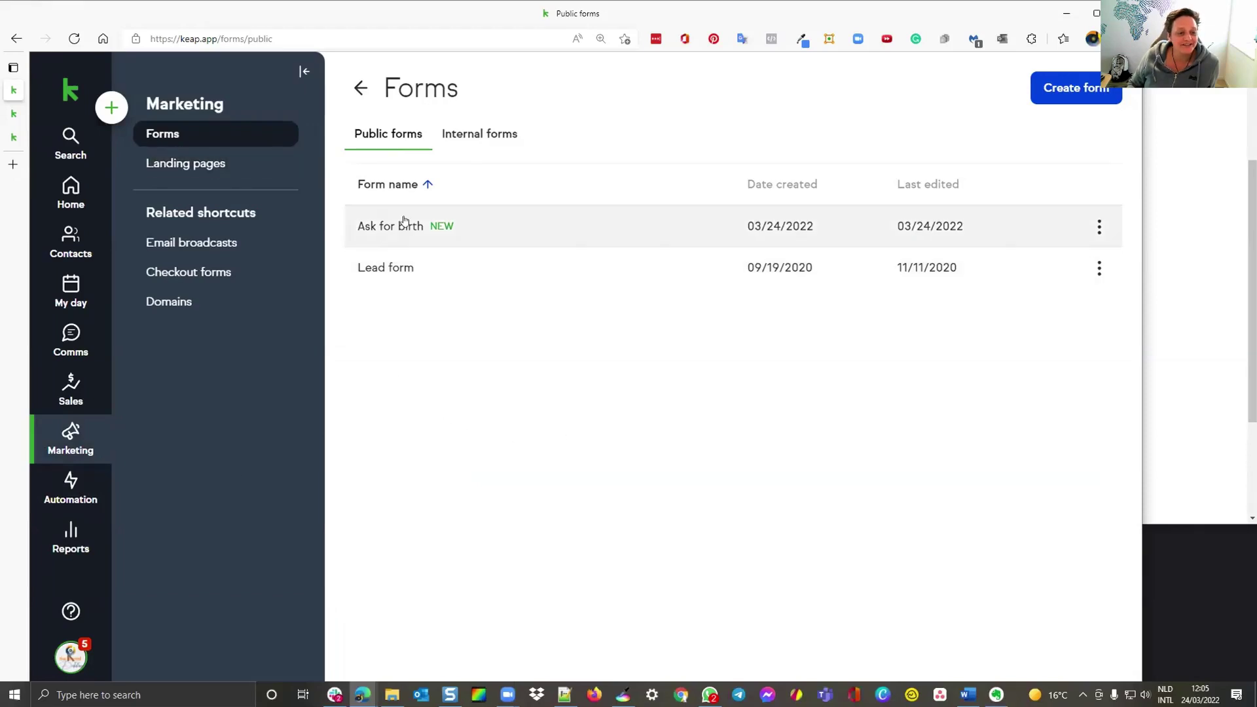
click(1100, 227)
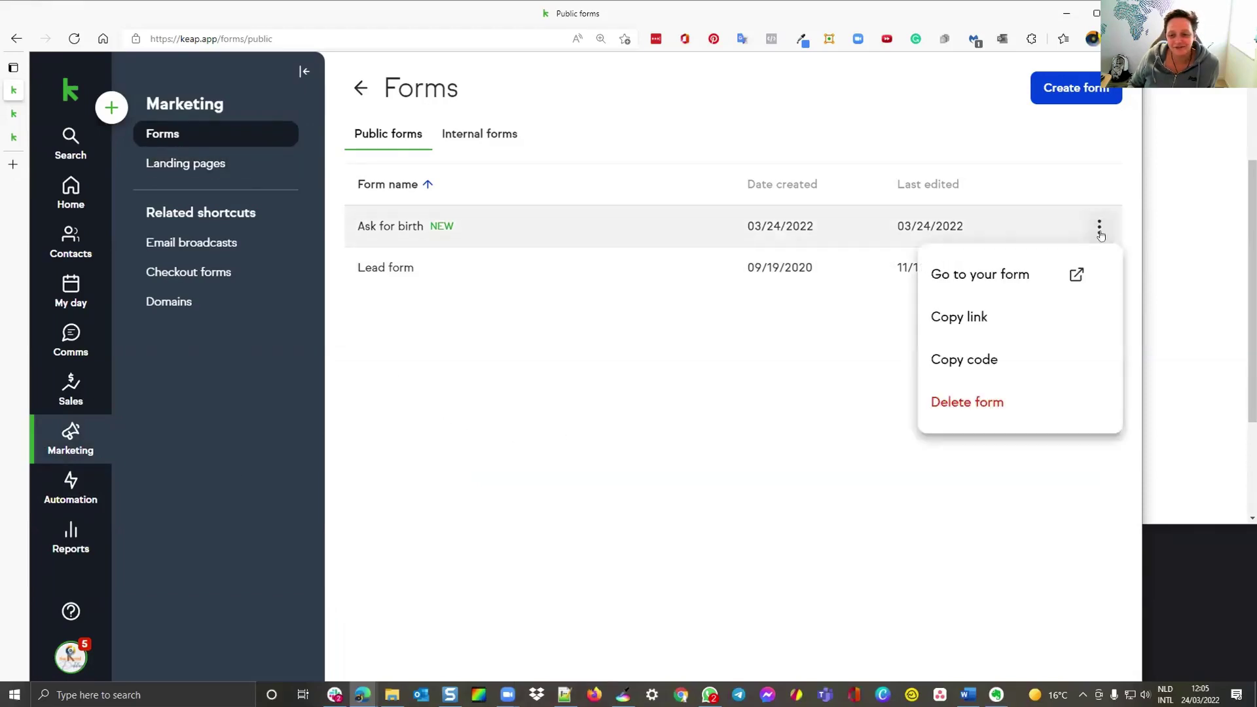
click(957, 402)
click(667, 436)
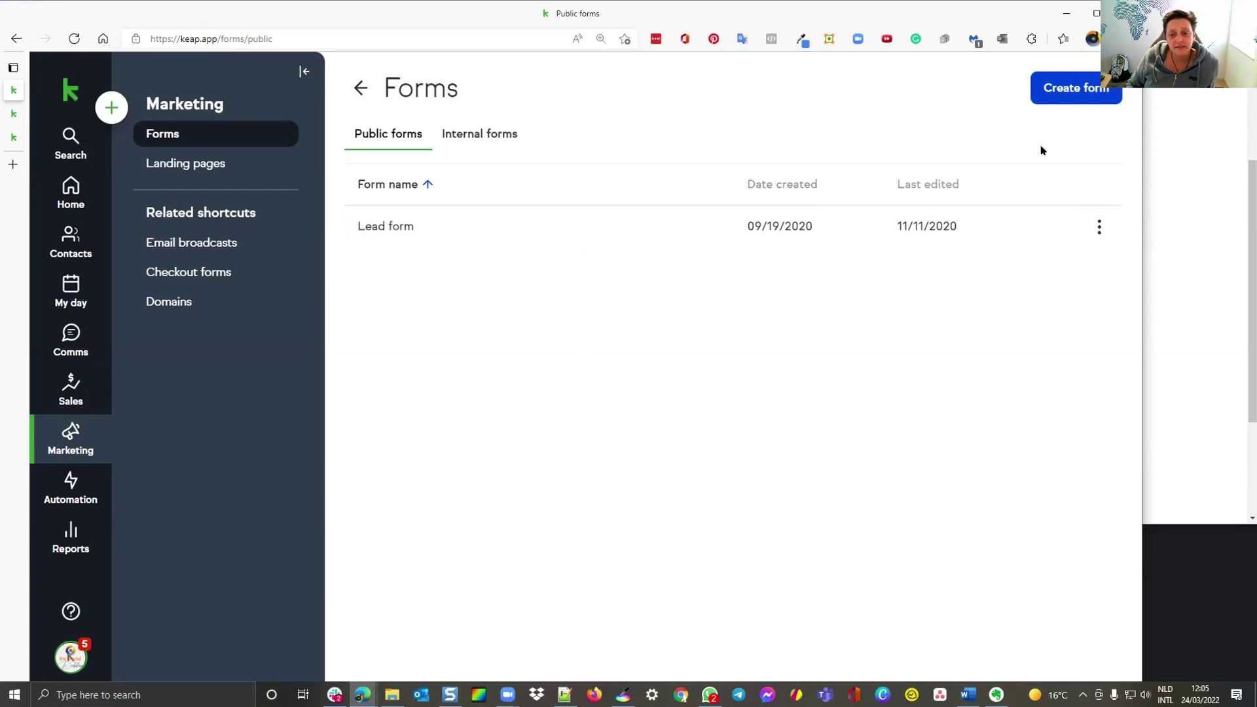
Create a new public form based on the Contact form template.
click(1087, 96)
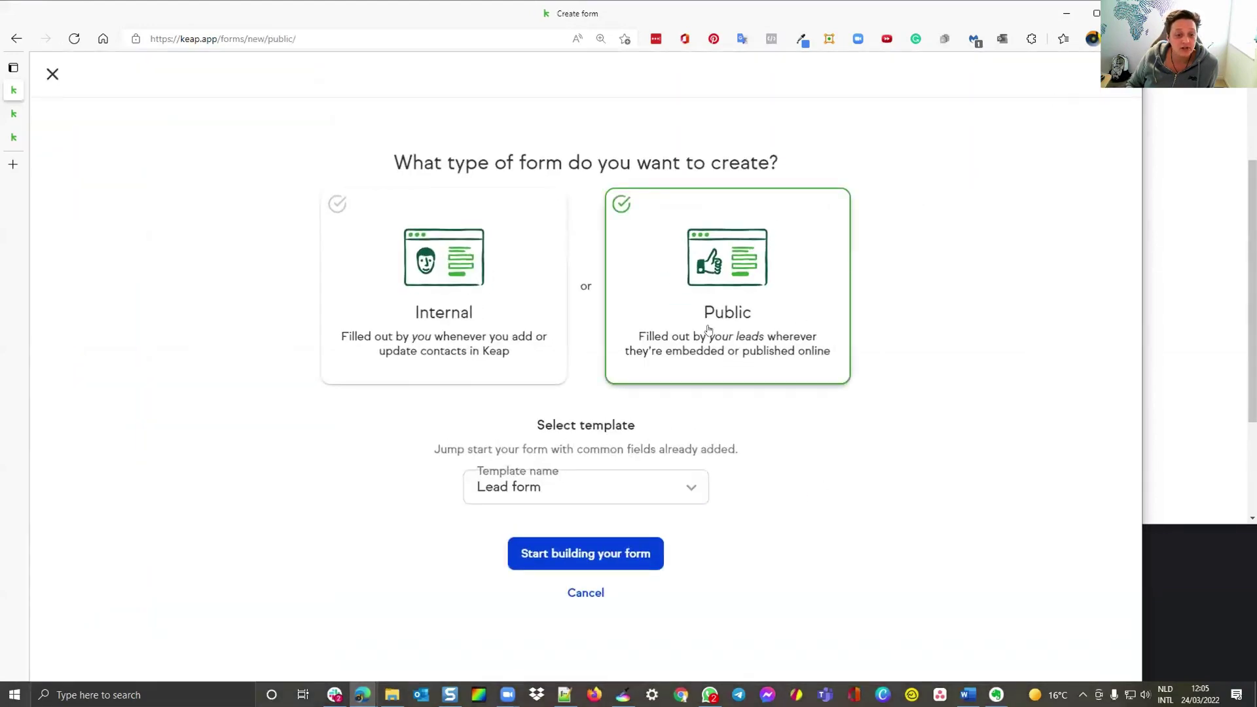
click(593, 476)
click(527, 532)
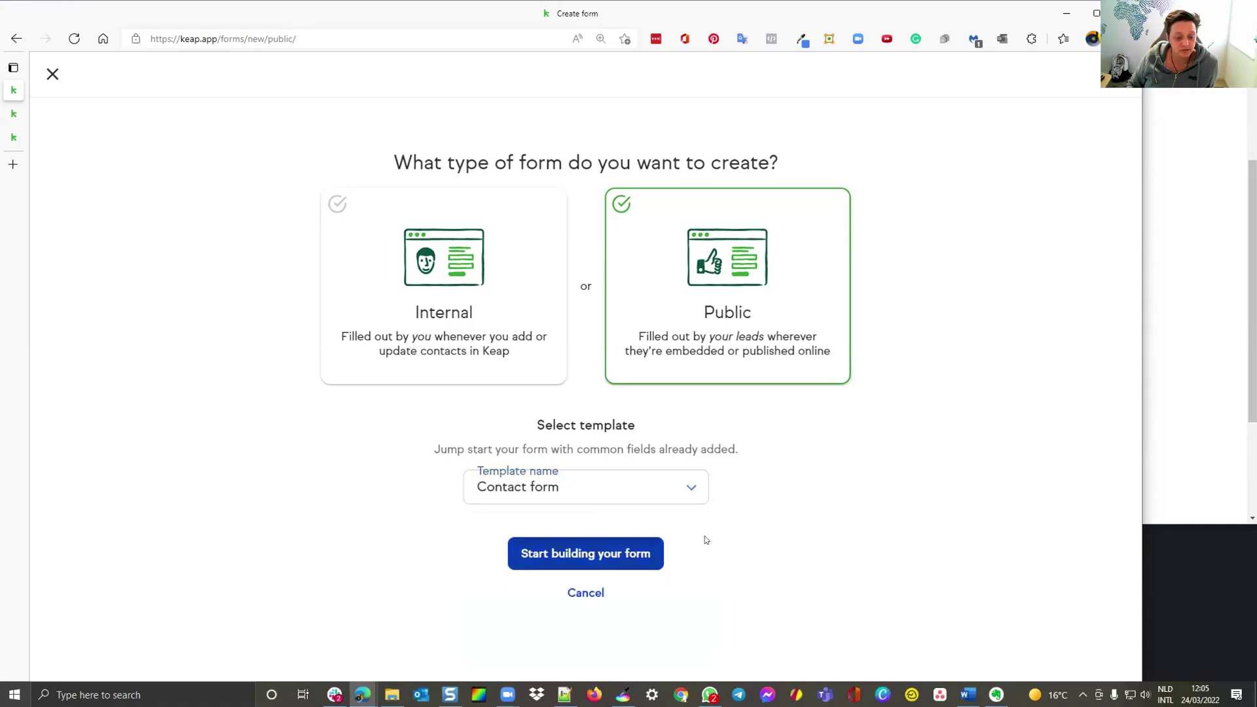
click(622, 567)
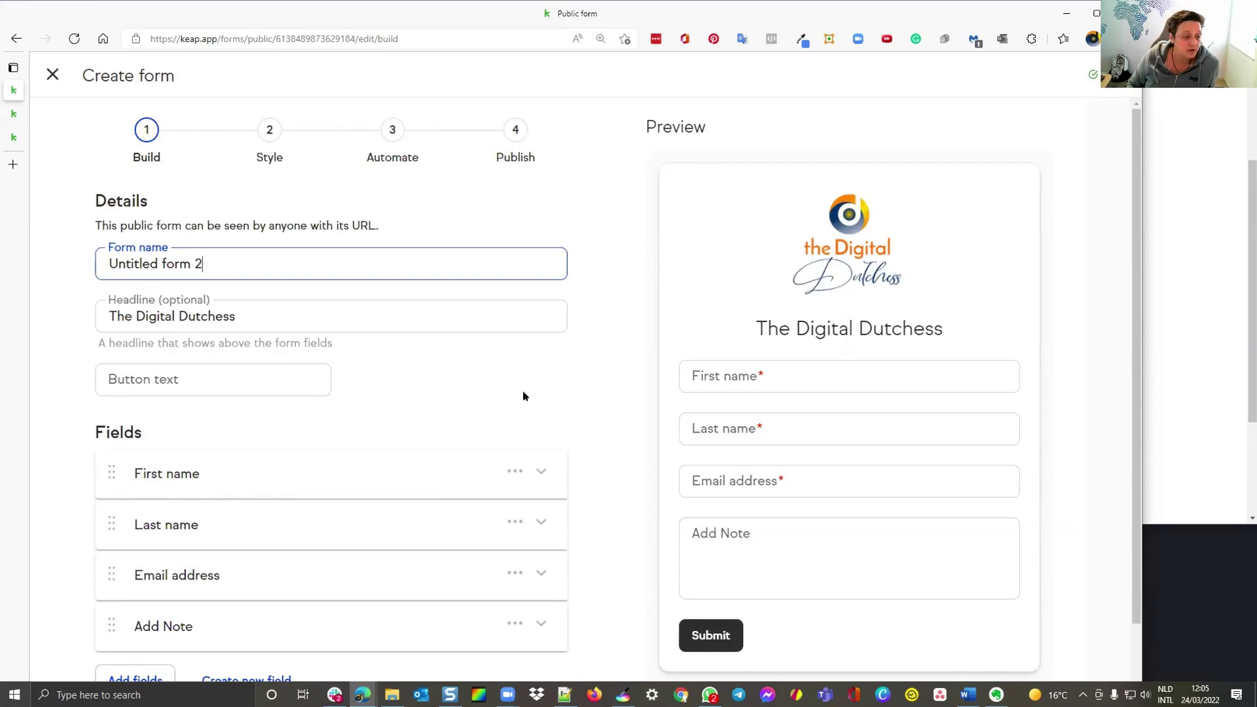
Rename the new form as "Ask for birthday".
drag(216, 264, 69, 272)
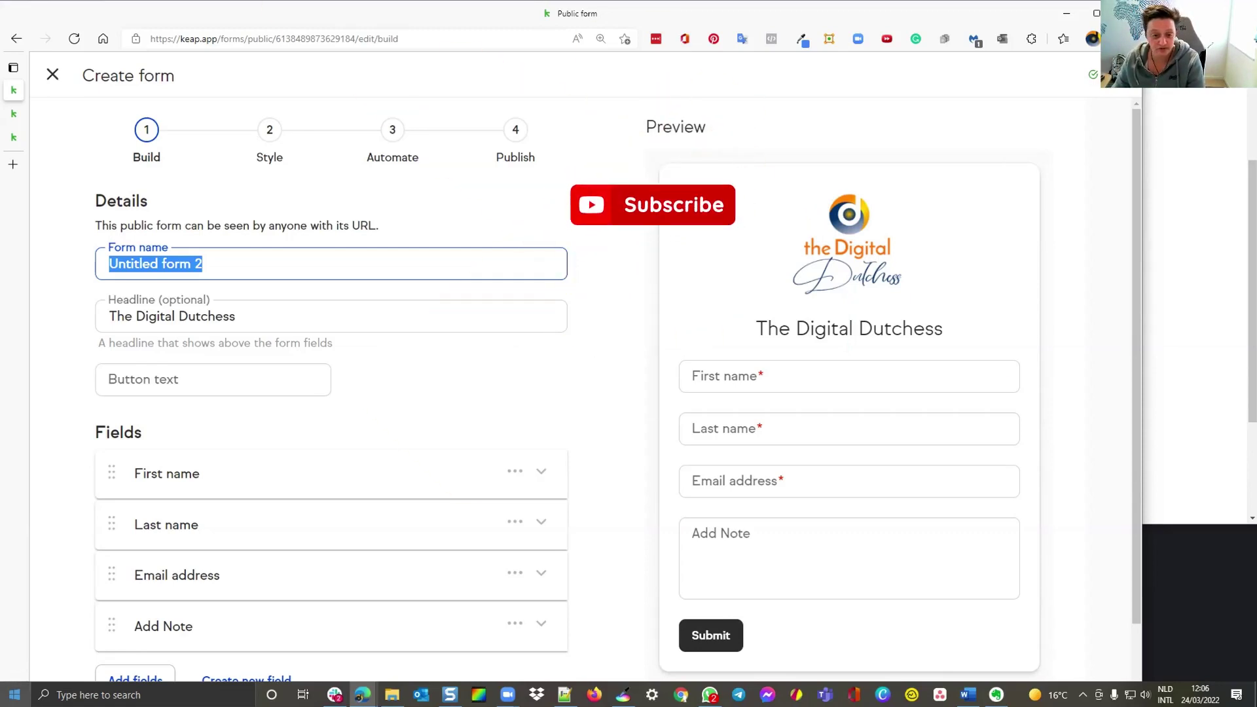
text(Ask for b)
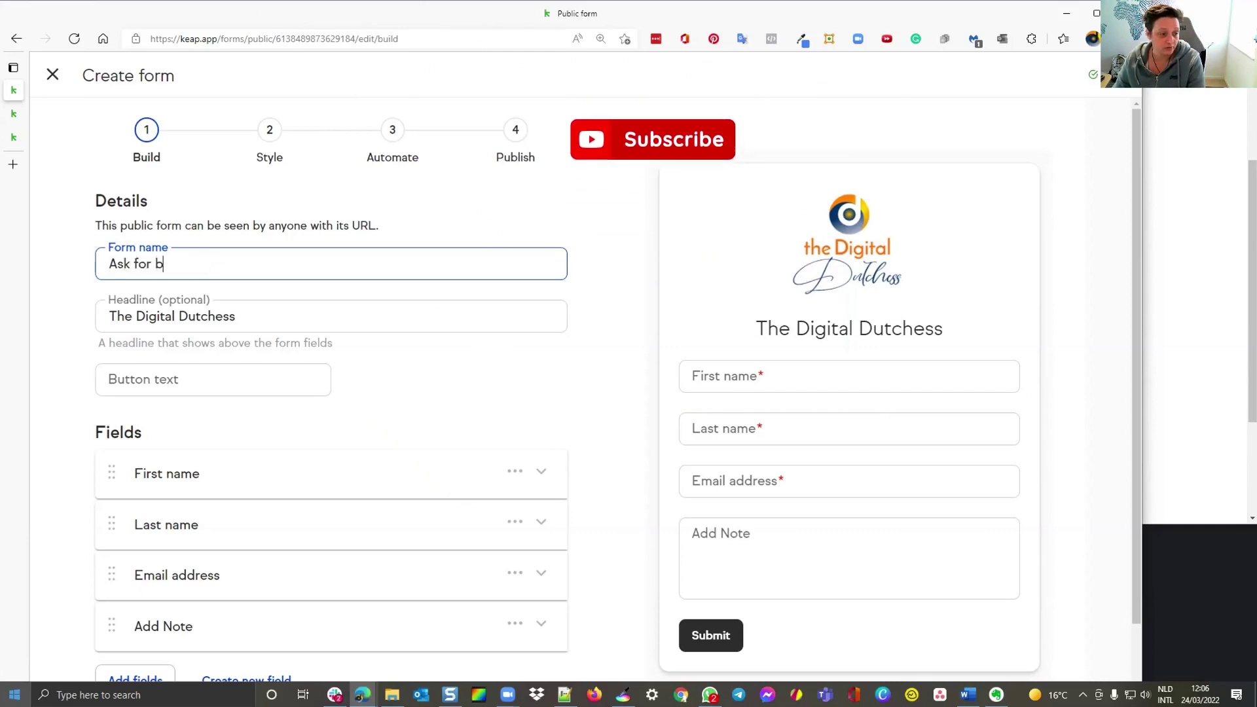
text(irthday)
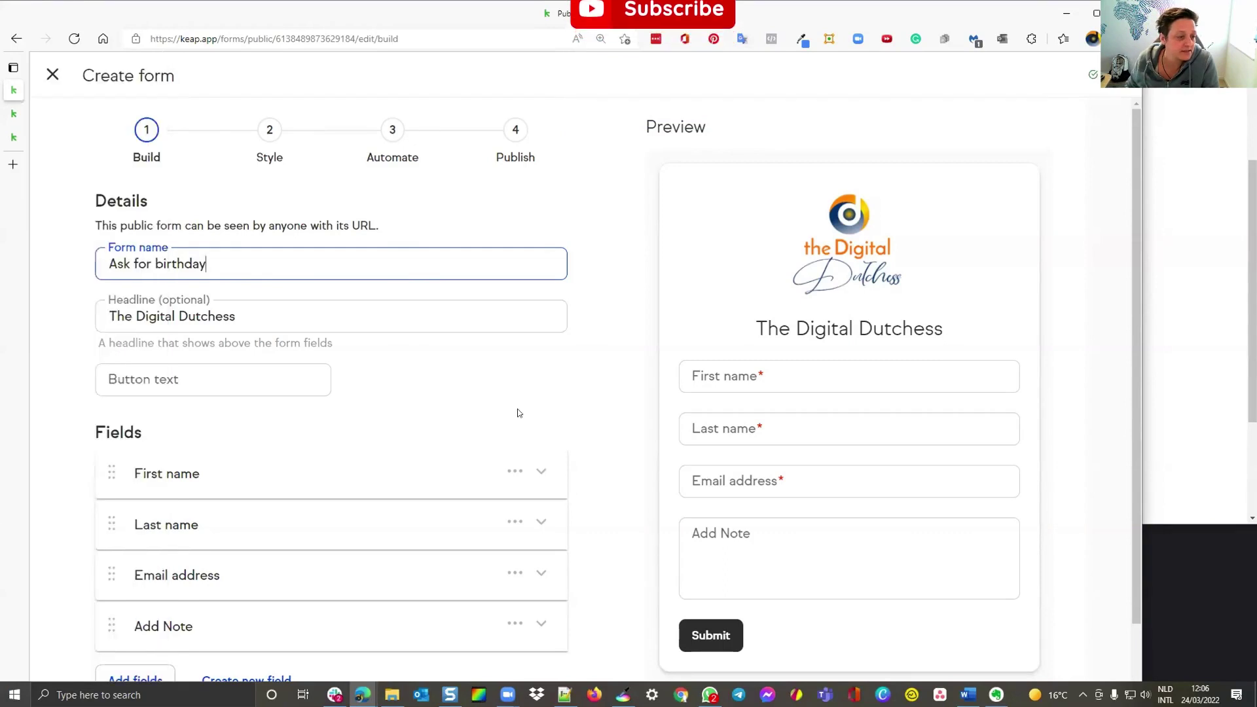
click(403, 387)
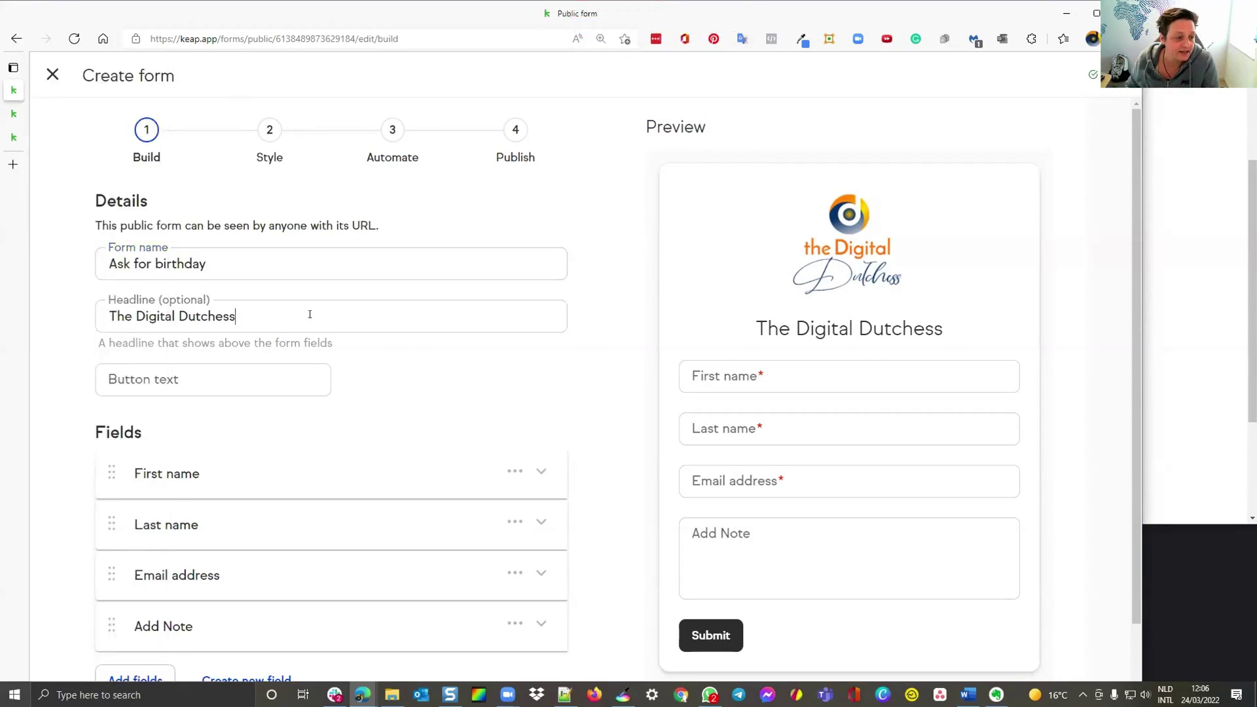
Replace the form's headline with "May I ask for your birthday".
drag(310, 314, 119, 317)
triple_click(142, 316)
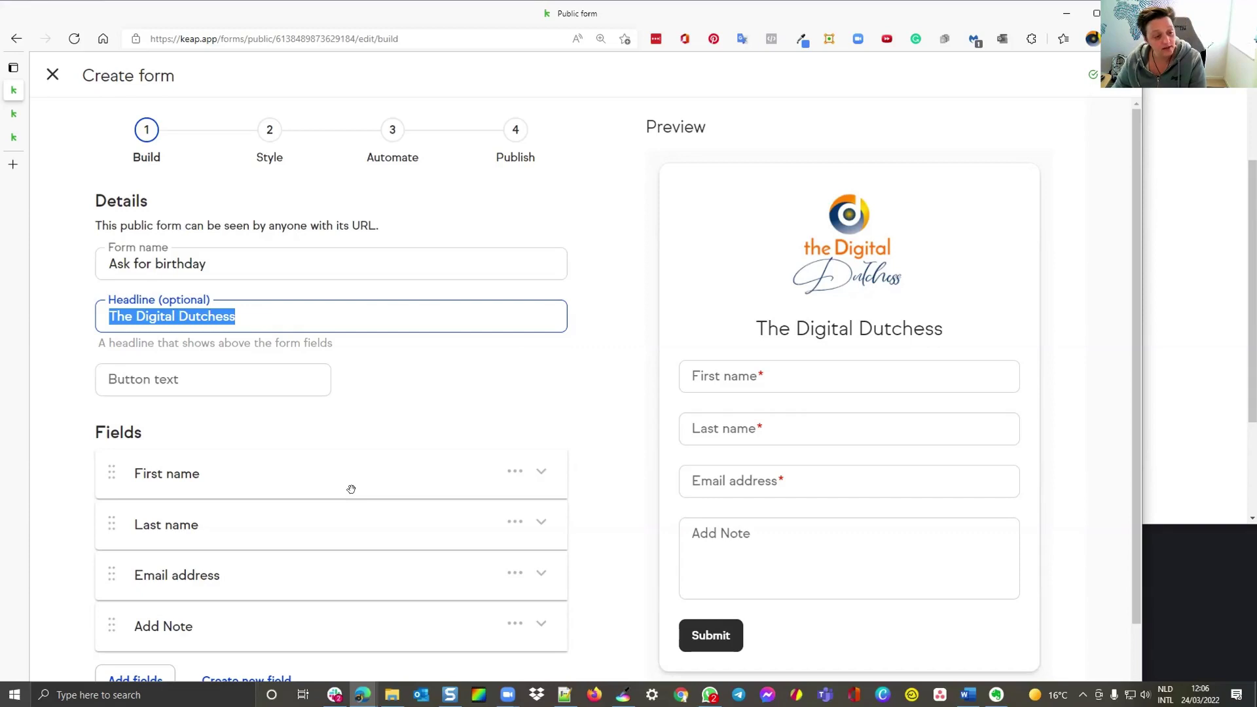
text(May)
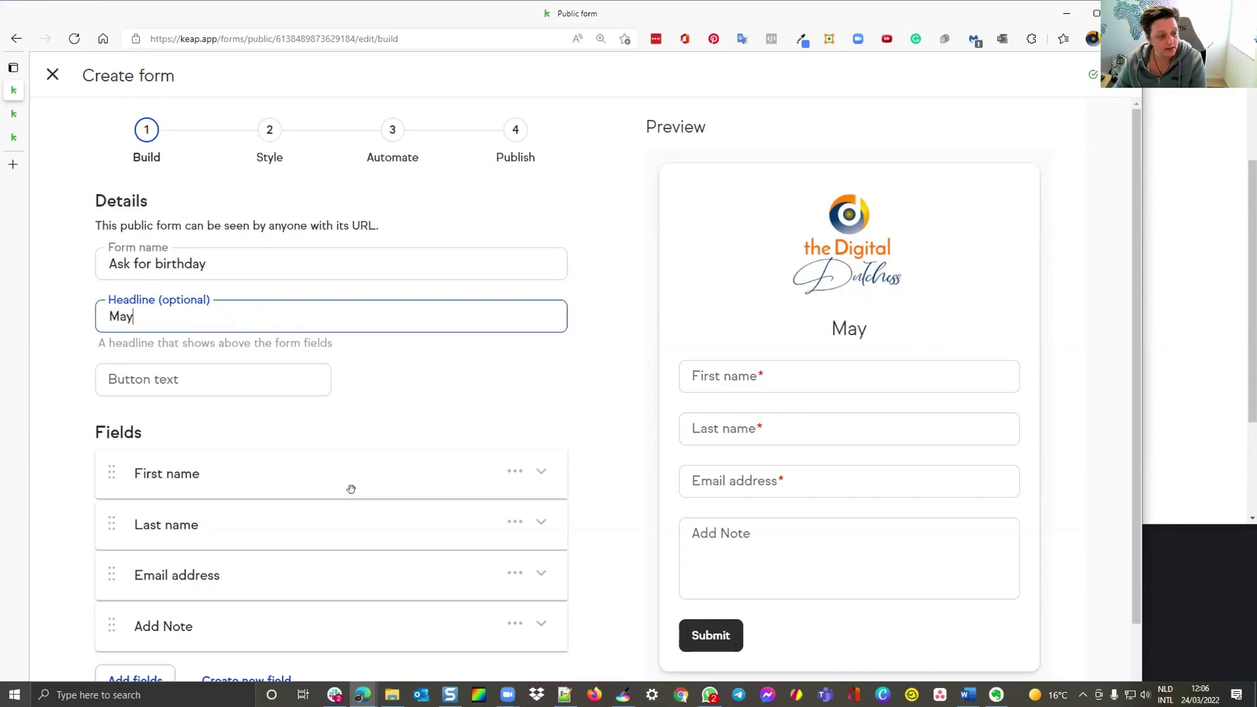
text( I ask for )
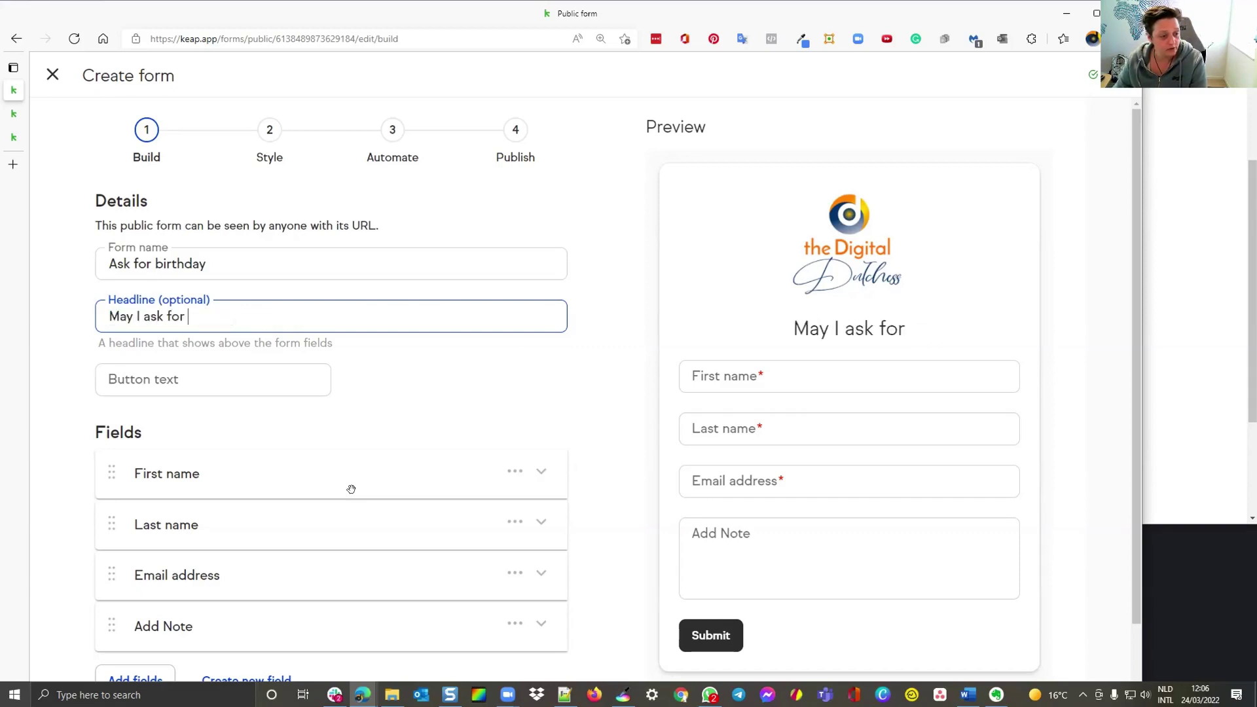
text(your )
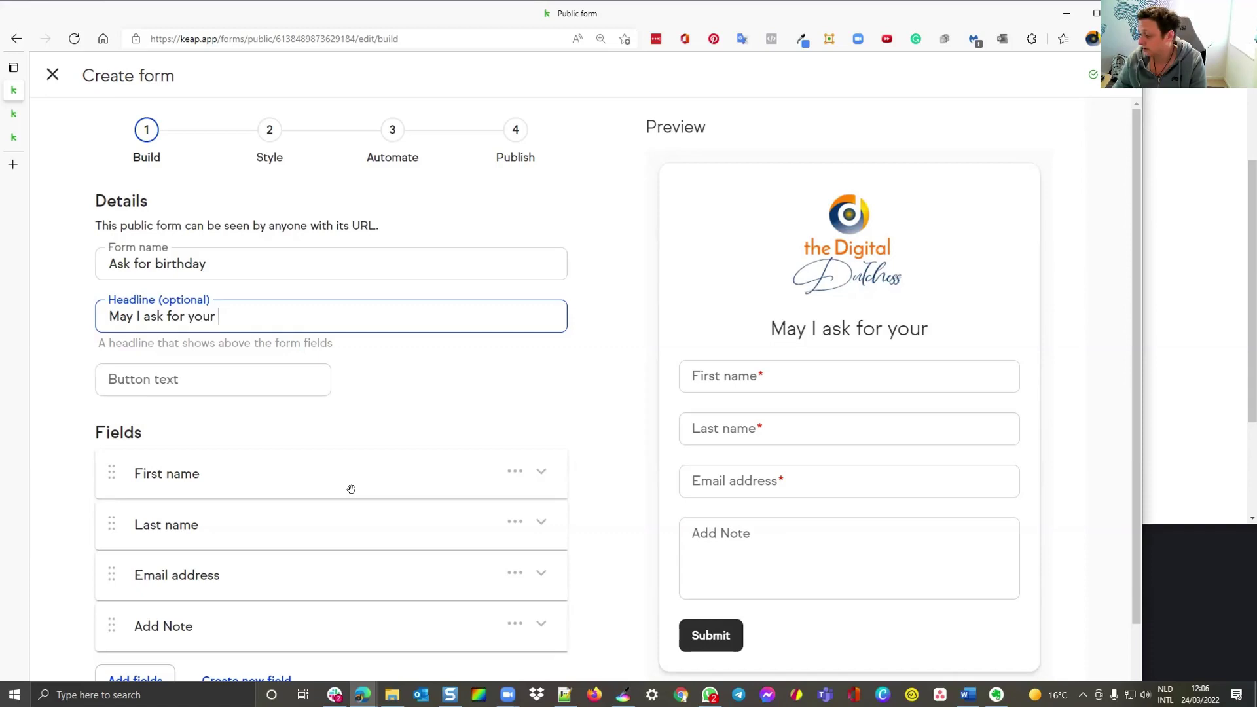
text(bit)
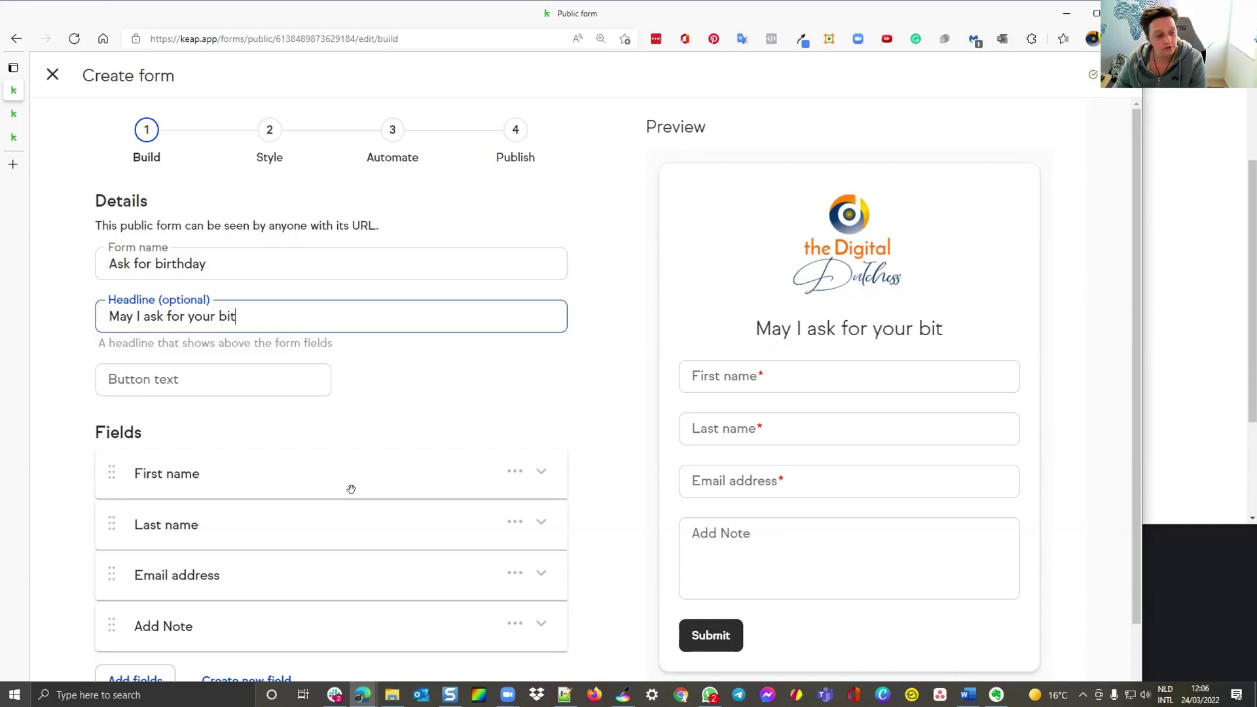
key(BackSpace)
text(rthday)
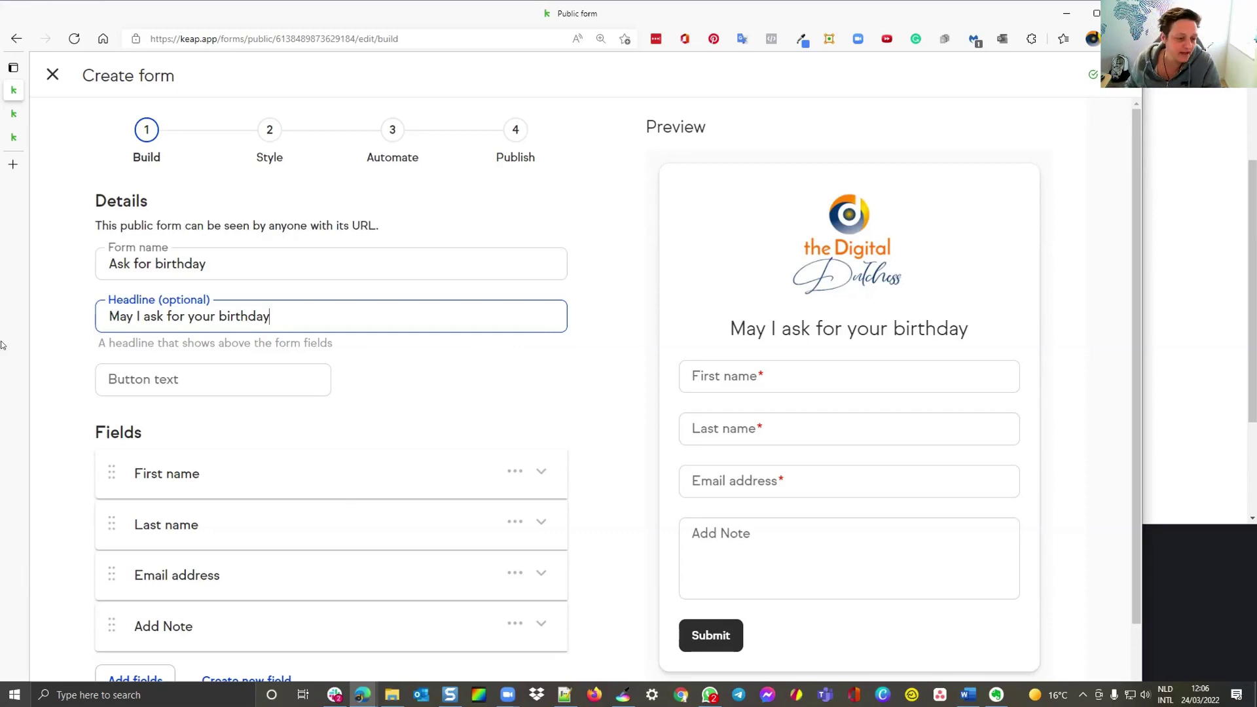
click(402, 410)
Set the form's button text to "Yes you can know my birthday".
click(214, 374)
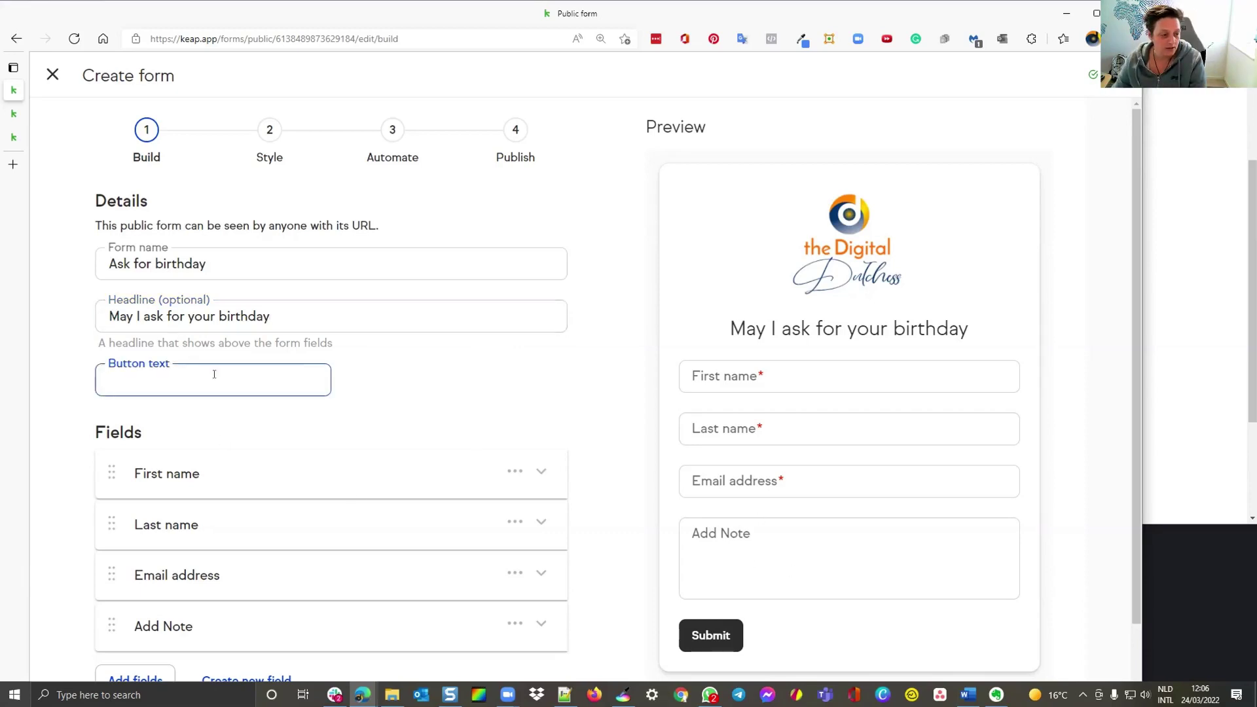
text(Yes)
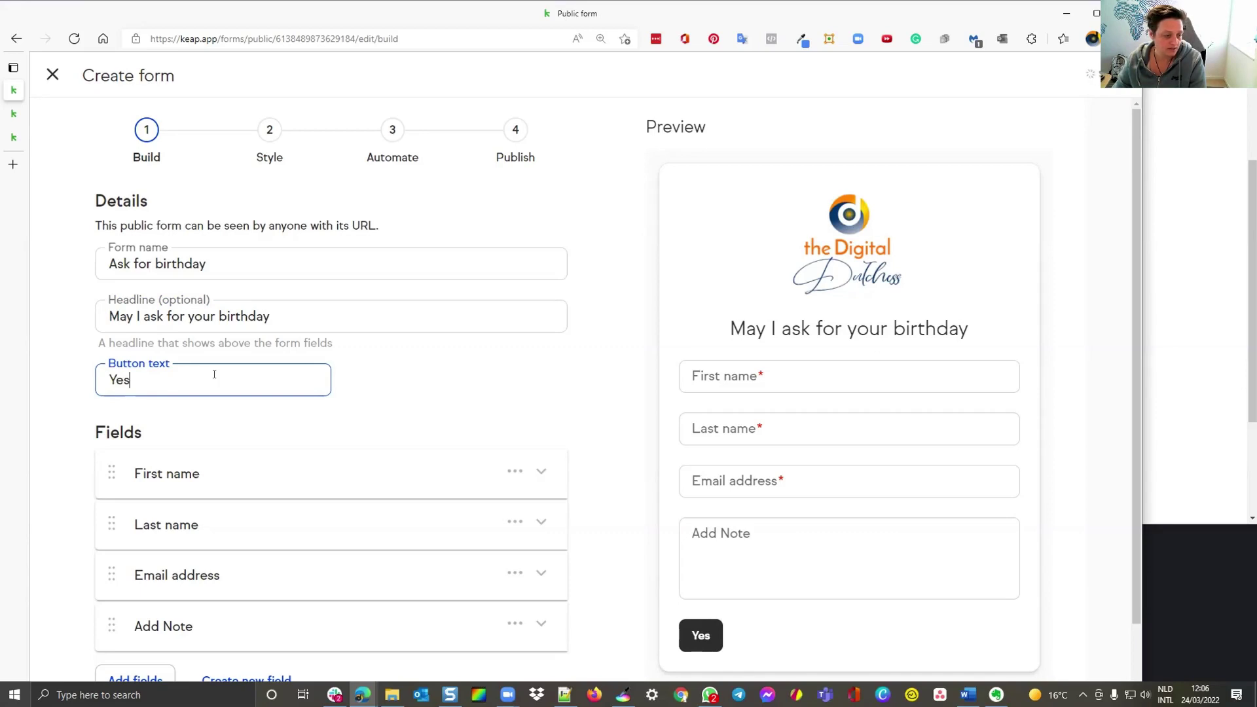
text( of c)
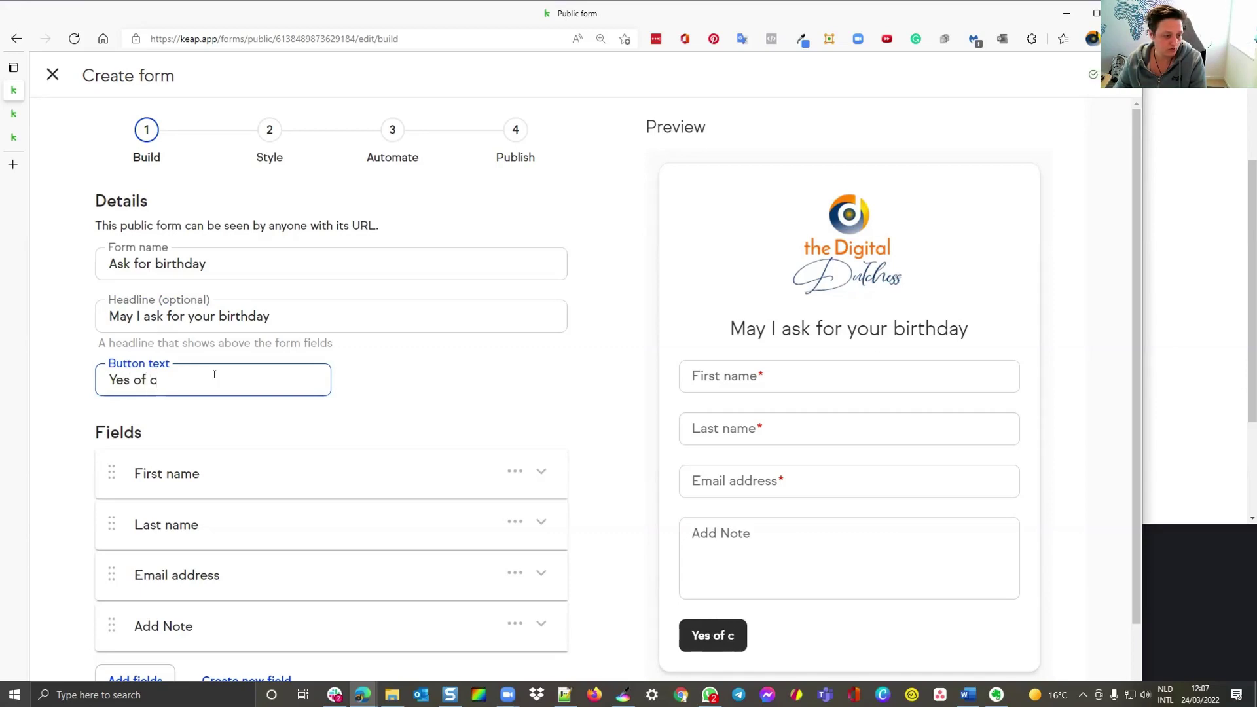
key(BackSpace)
text(Course You )
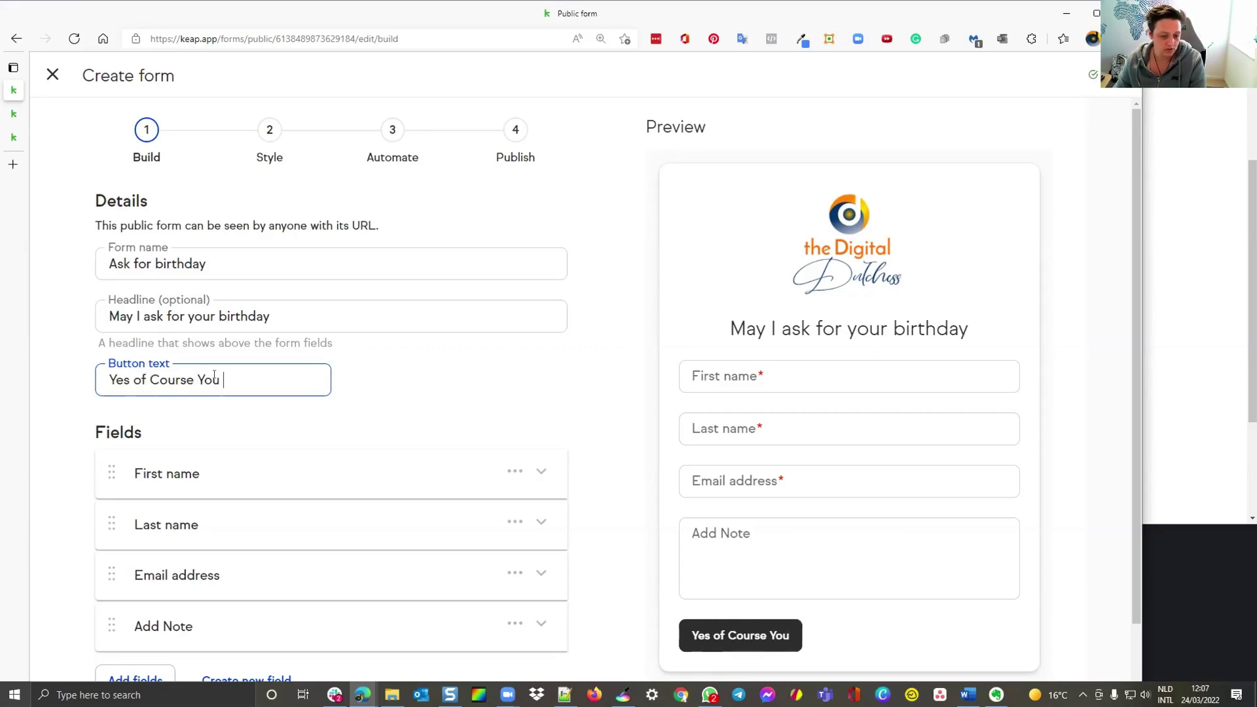
text(can)
key(BackSpace)
key(BackSpace)
key(BackSpace)
key(BackSpace)
key(BackSpace)
key(BackSpace)
key(BackSpace)
key(BackSpace)
key(BackSpace)
key(BackSpace)
key(BackSpace)
key(BackSpace)
key(BackSpace)
key(BackSpace)
key(BackSpace)
key(BackSpace)
key(BackSpace)
key(BackSpace)
key(BackSpace)
key(BackSpace)
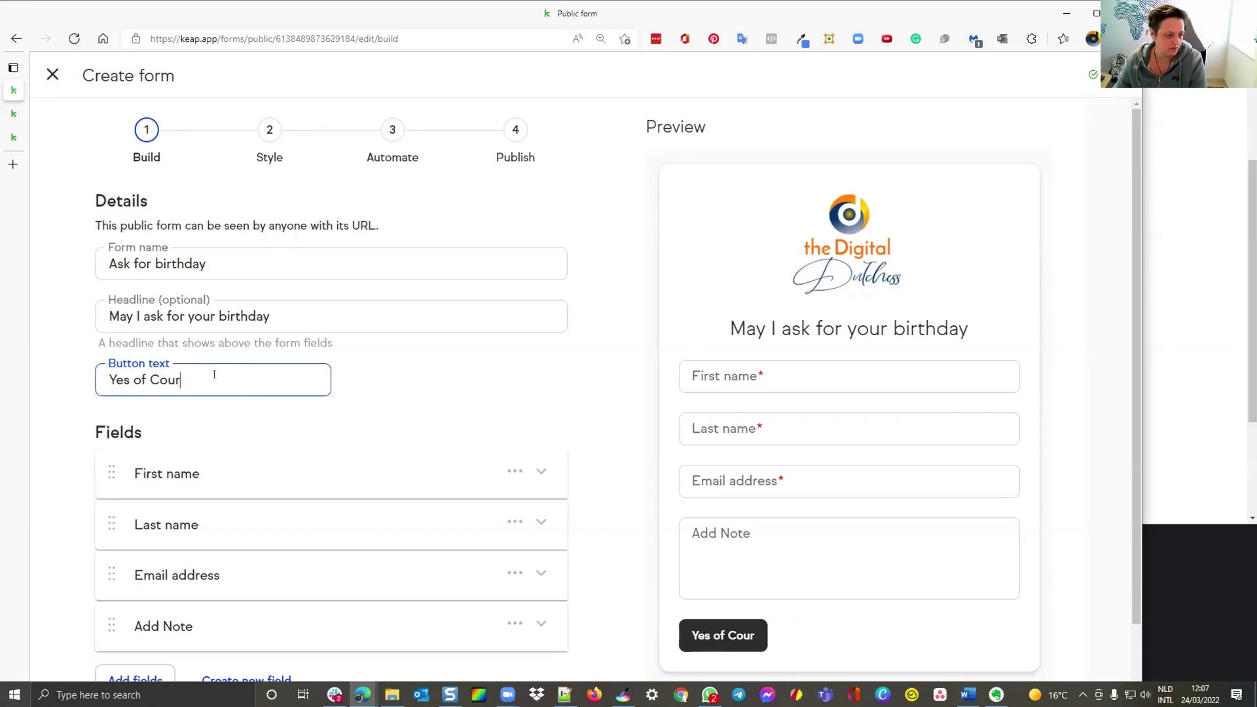
text(Yes)
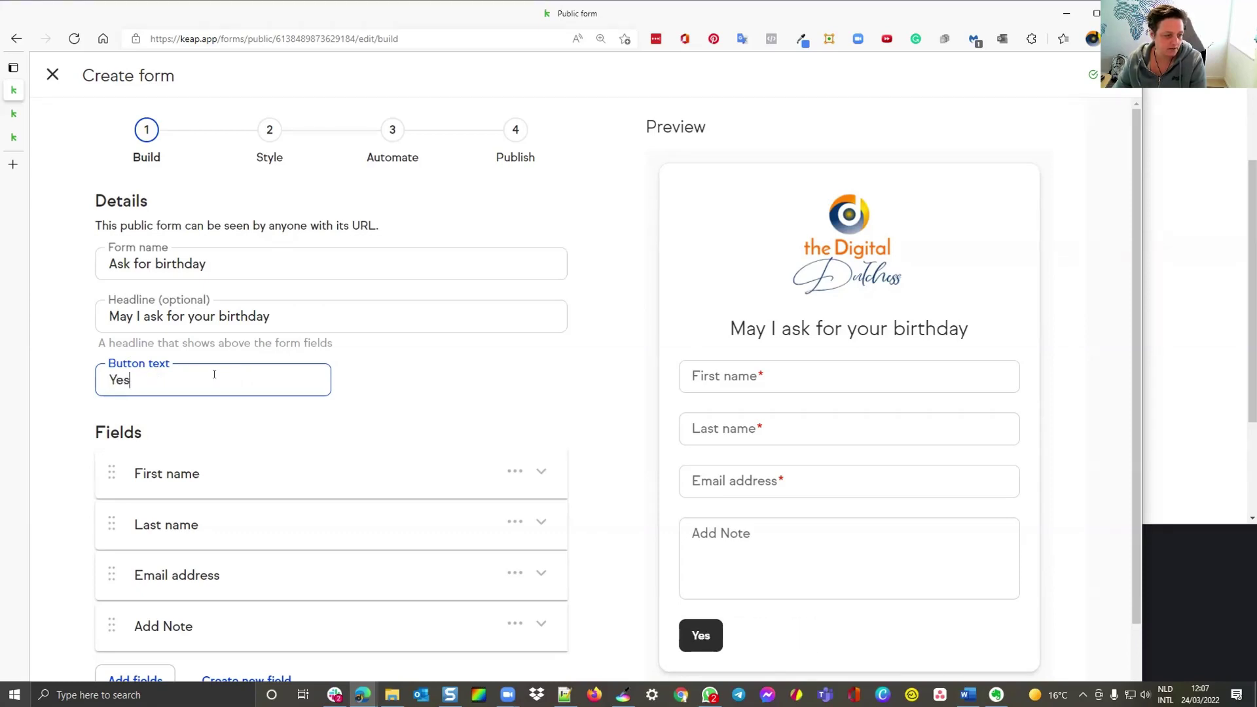
text( you can kno)
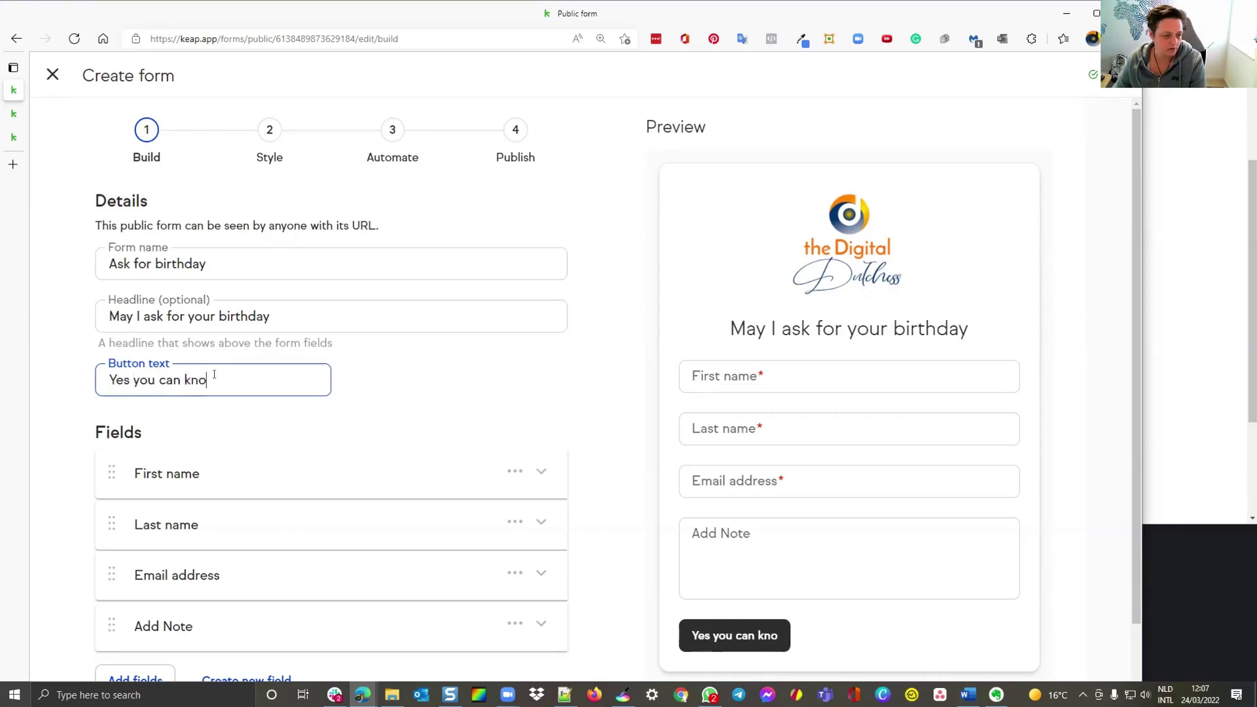
text(w my birthday)
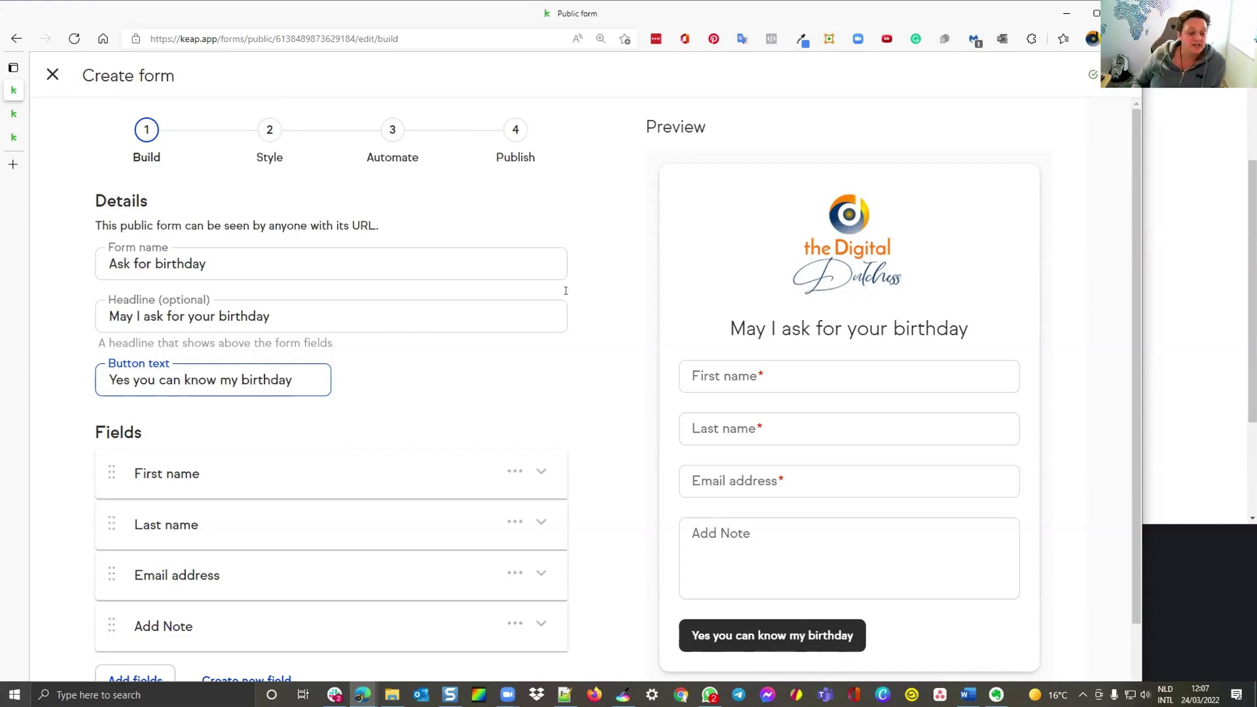
Delete the Last name and Add Note fields from the form.
click(535, 524)
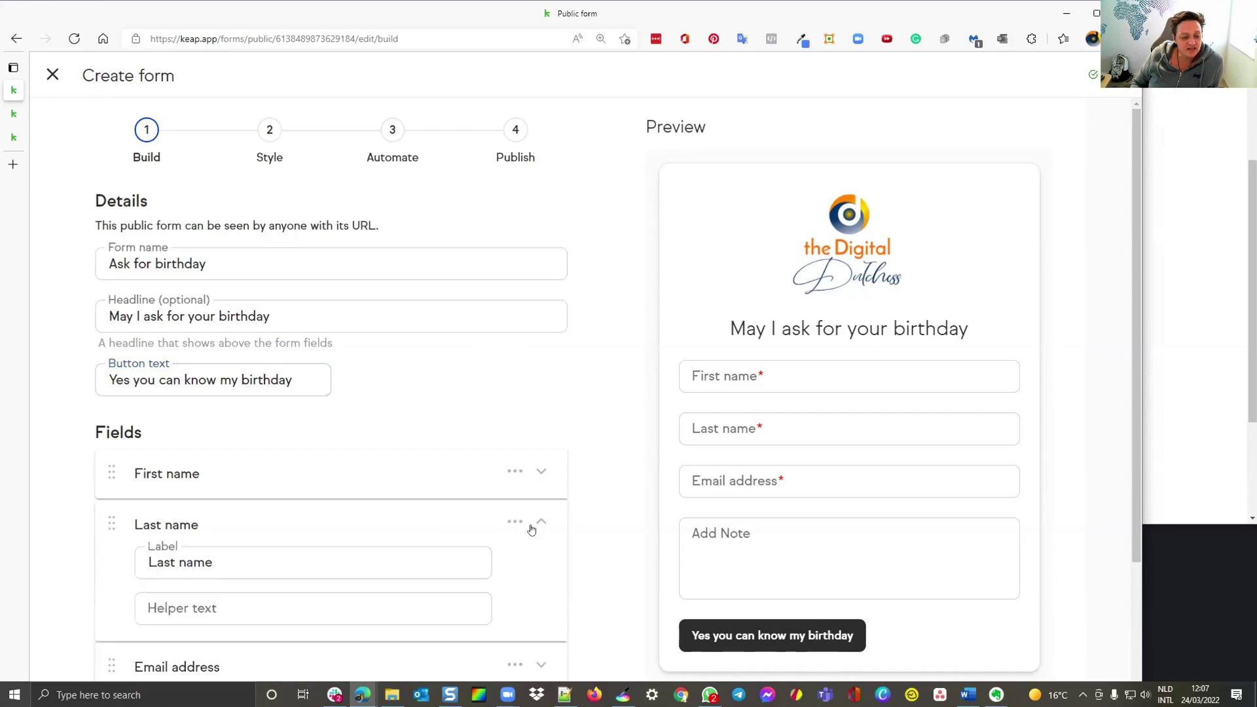
scroll(536, 523, down, 3)
click(515, 353)
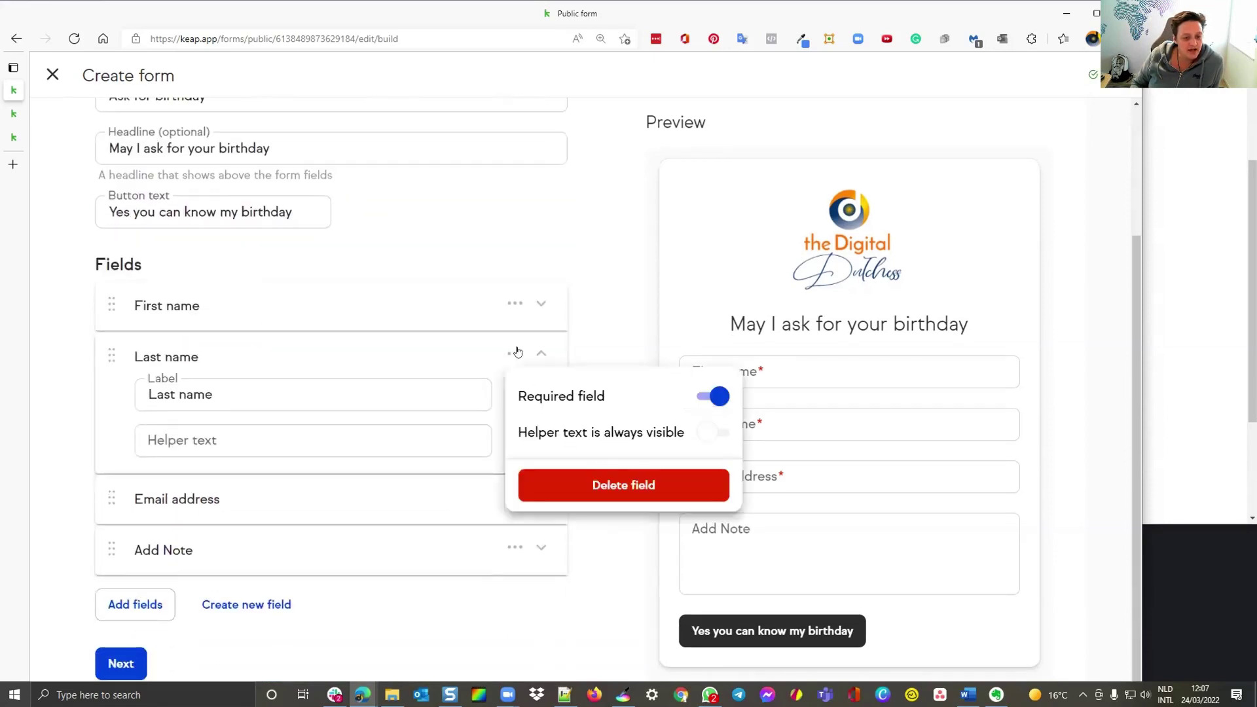
click(615, 485)
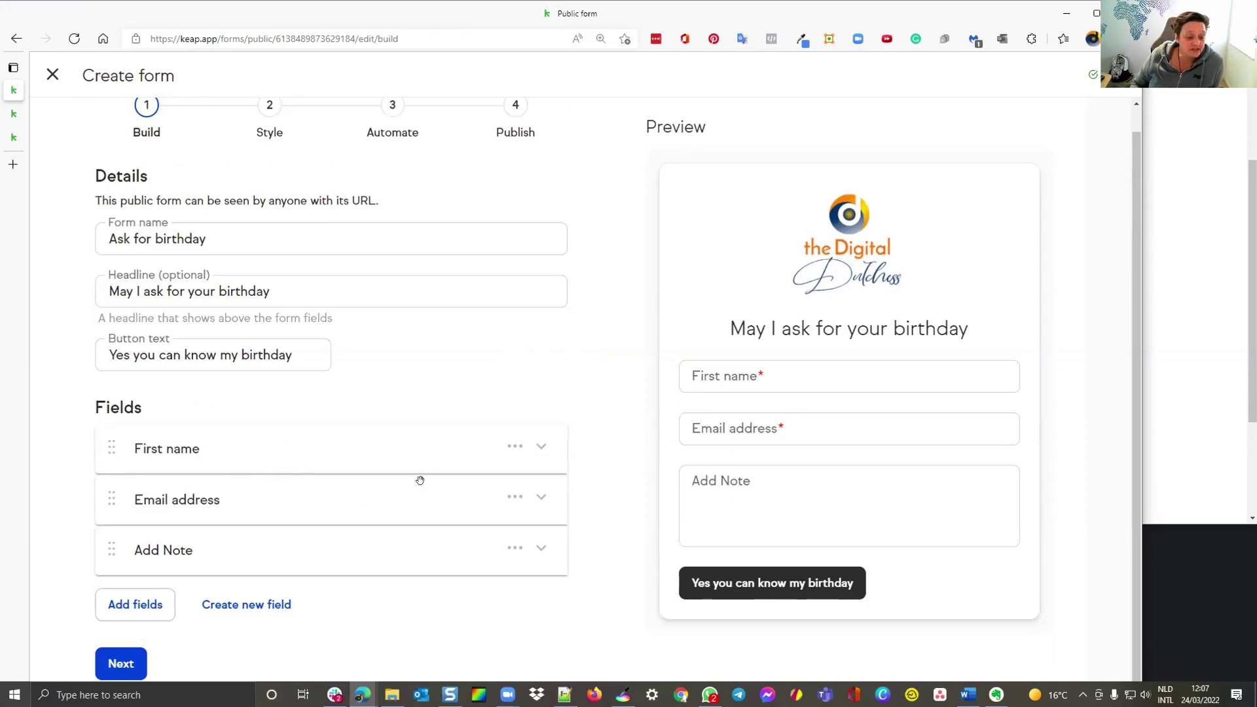
click(538, 552)
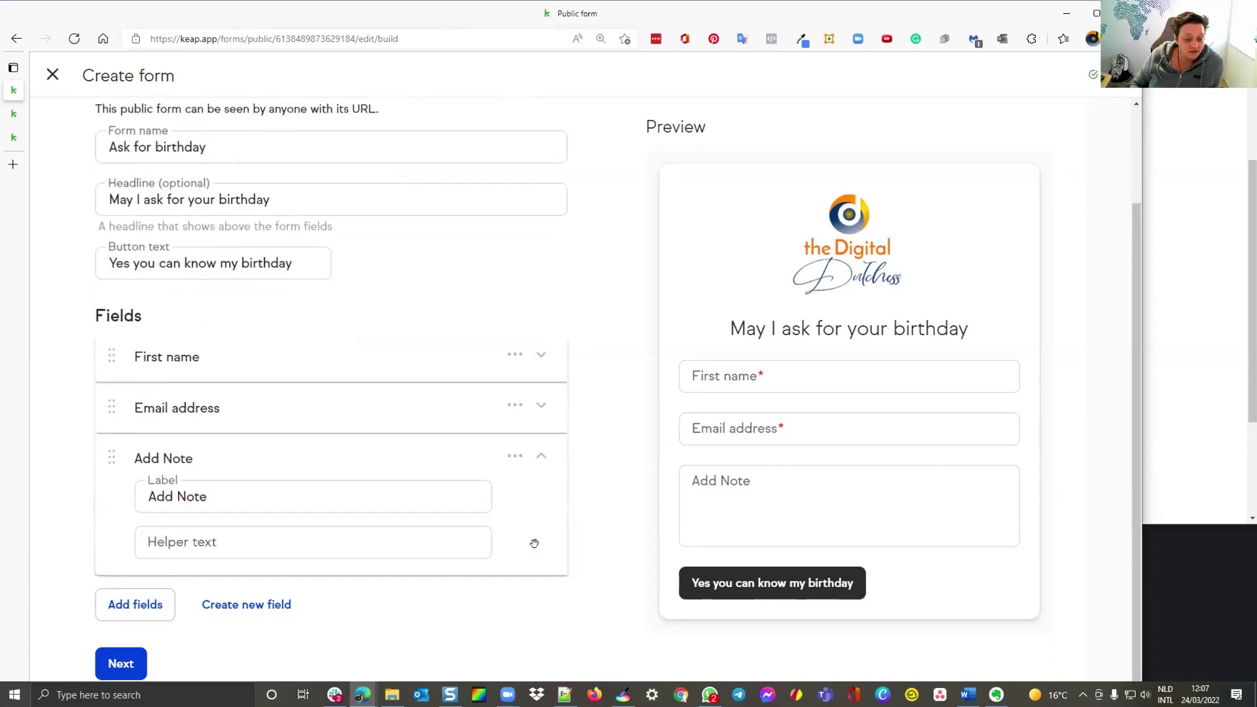
click(514, 456)
click(596, 586)
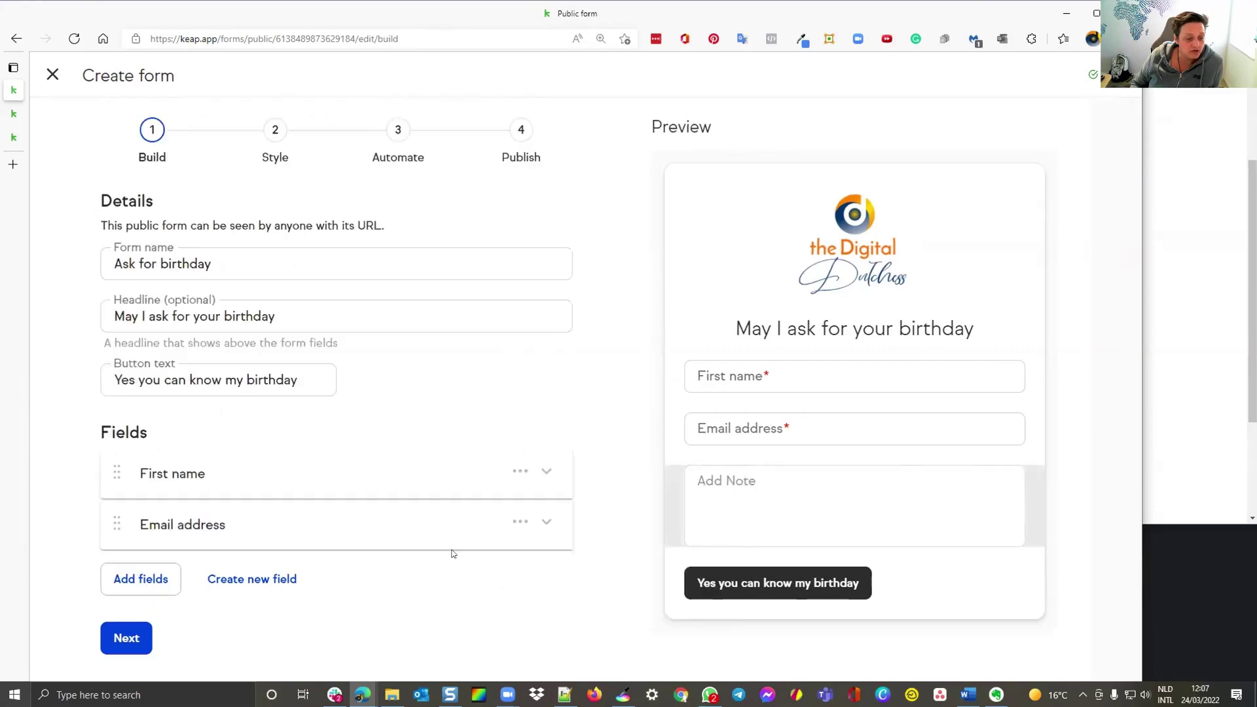
Add the Birthday field below Email address and dismiss the browser's offer to save the form information.
click(152, 584)
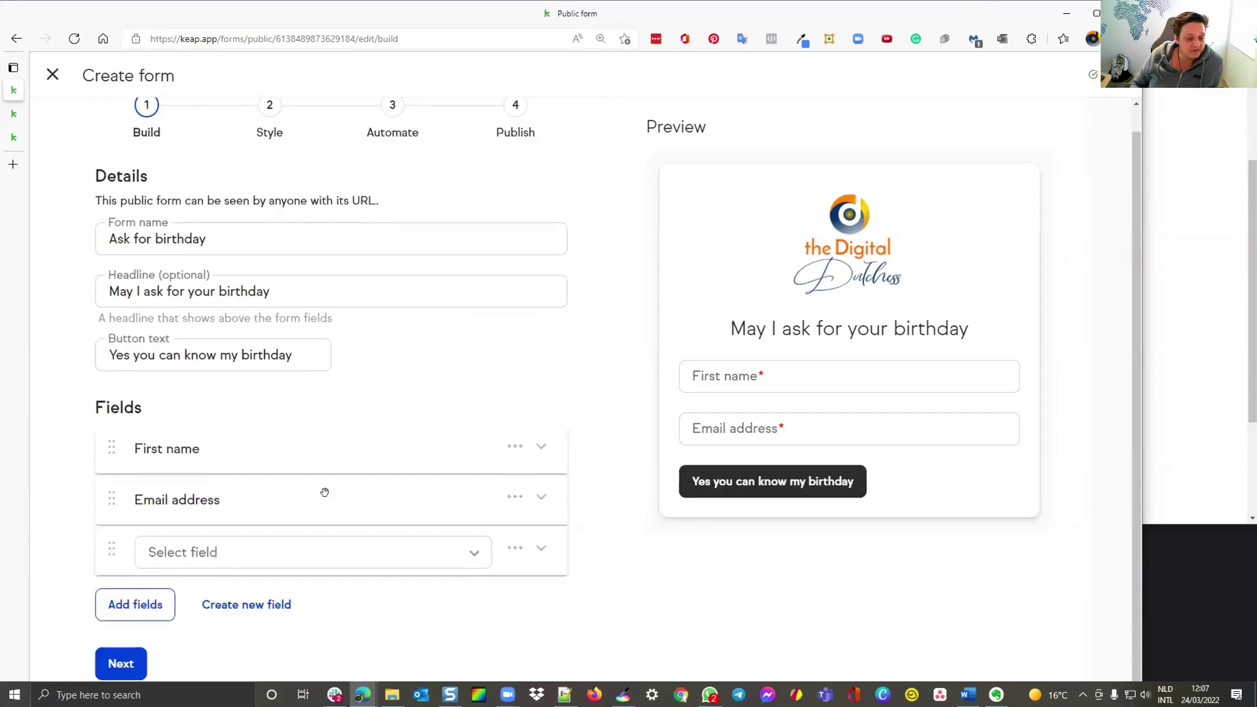
click(283, 547)
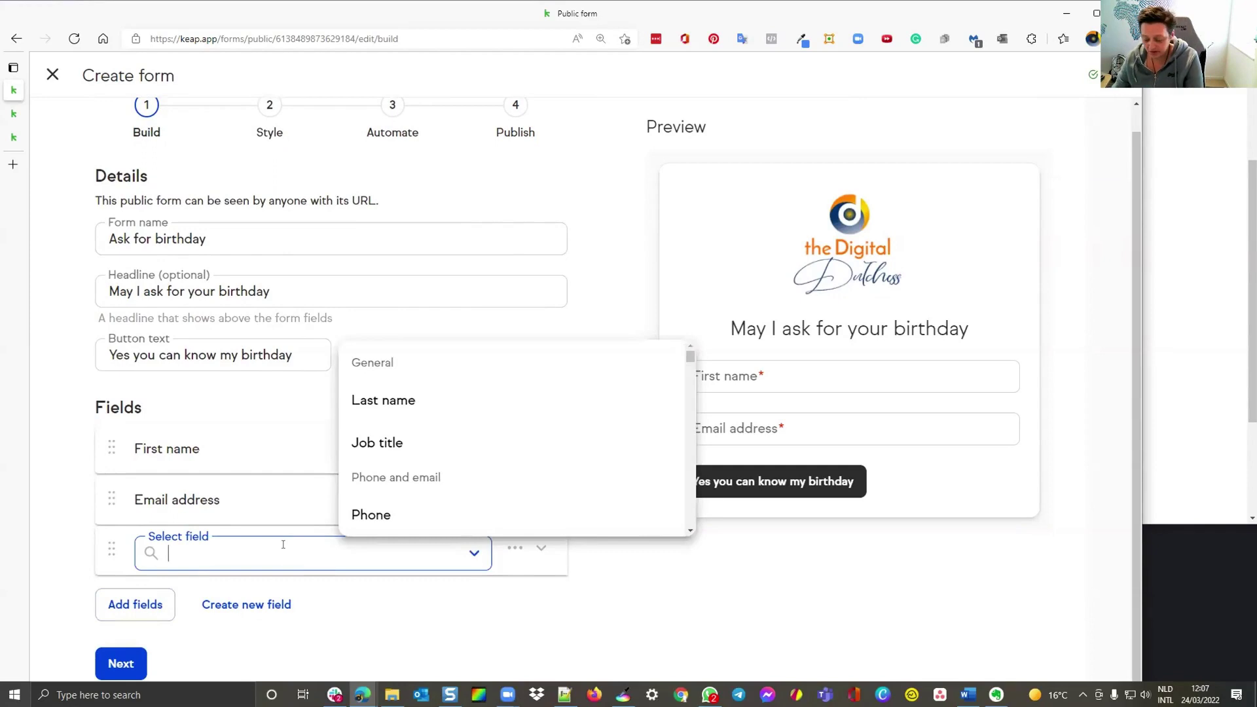
text(bir)
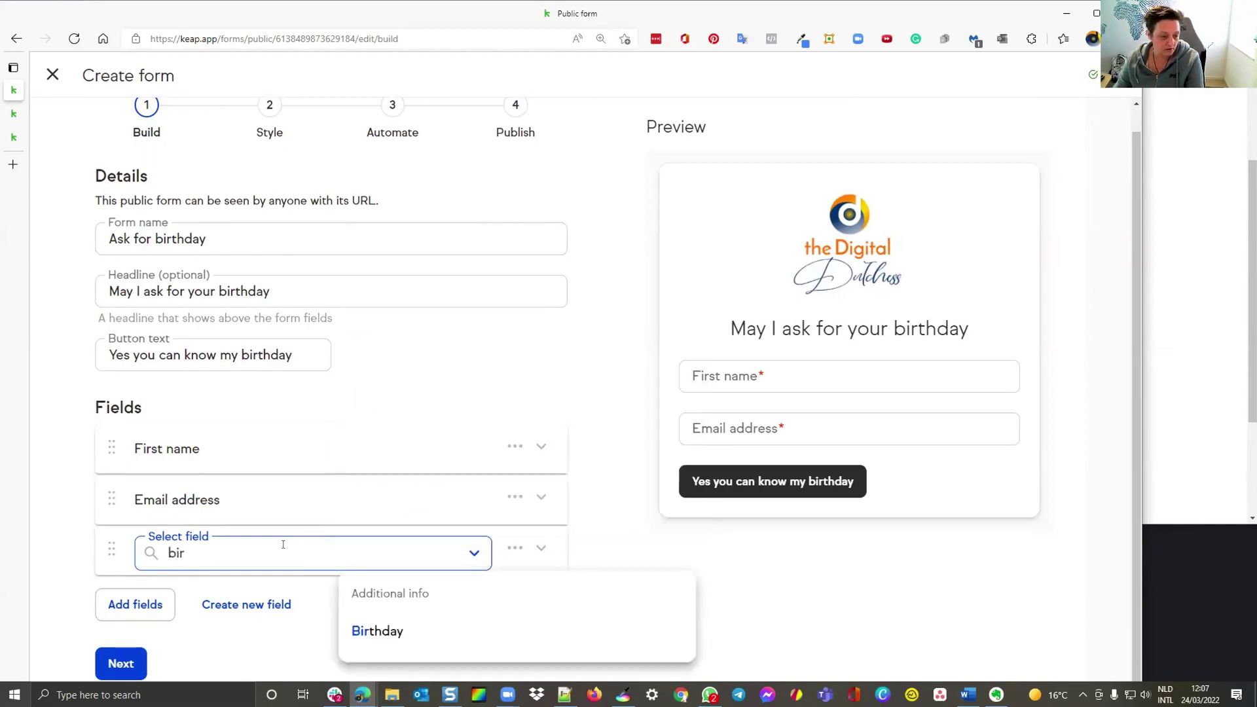
click(377, 629)
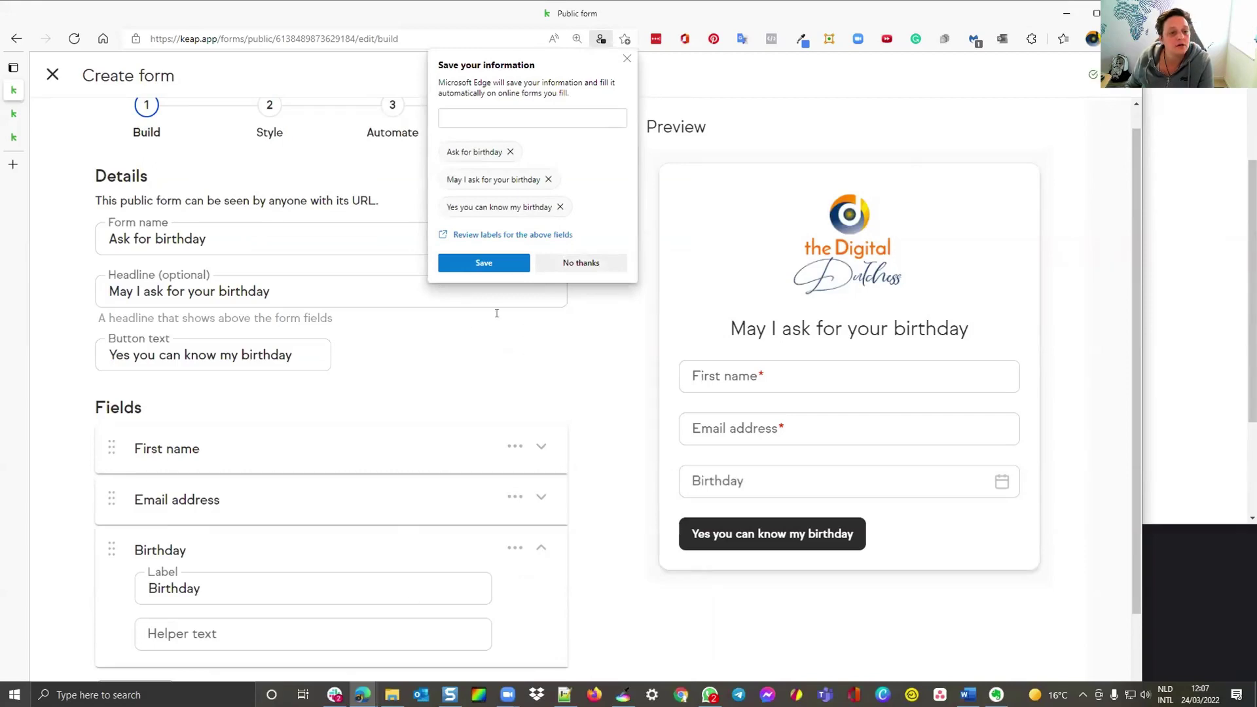
click(628, 60)
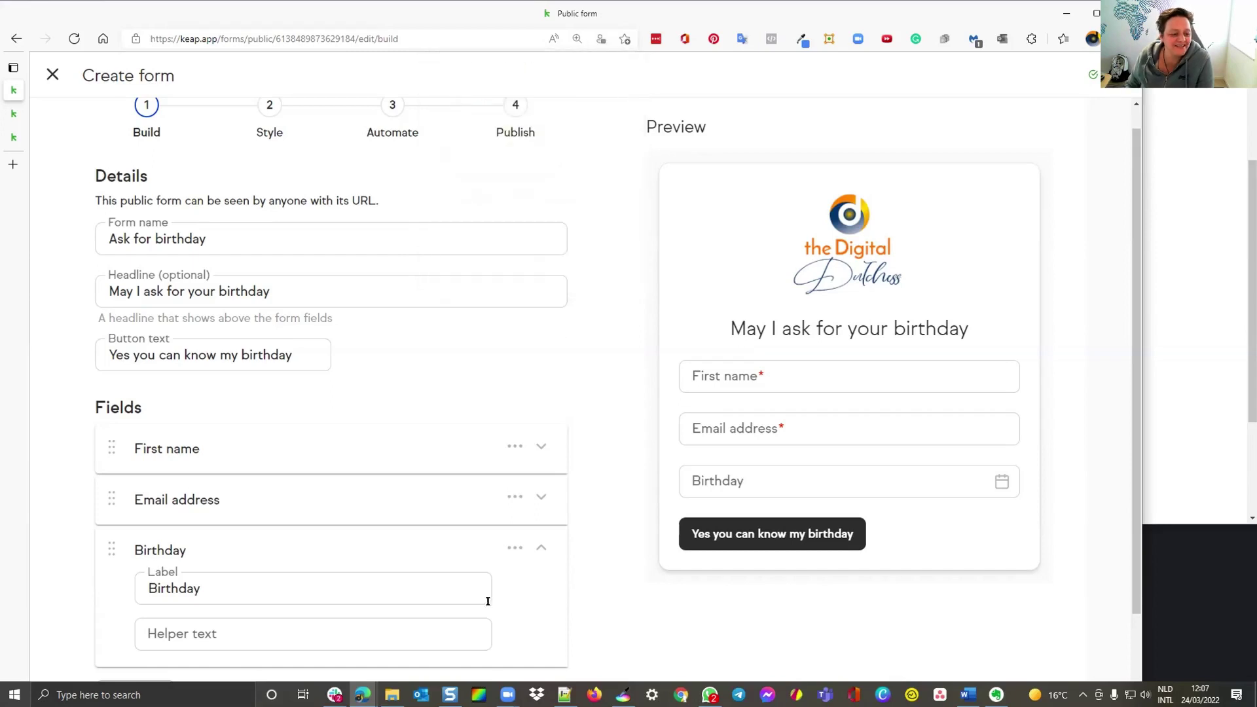
scroll(621, 609, down, 2)
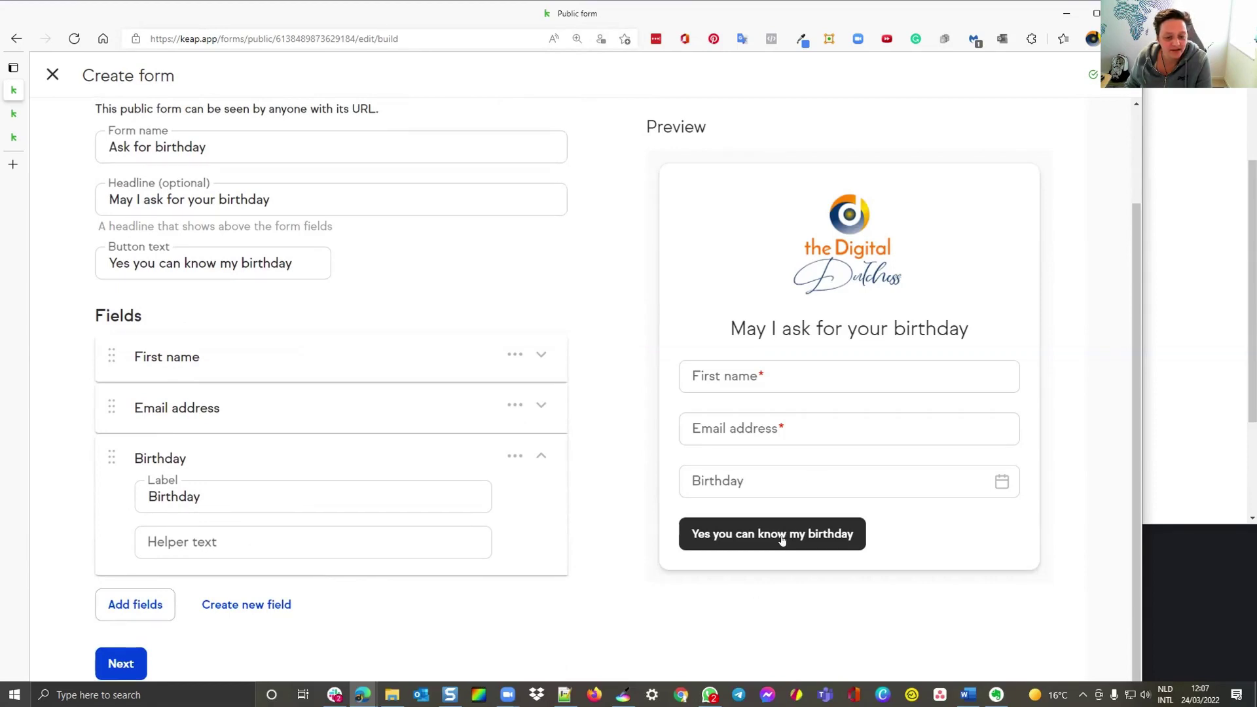
Proceed to the form's Style stage and toggle the company logo display off and back on.
click(121, 663)
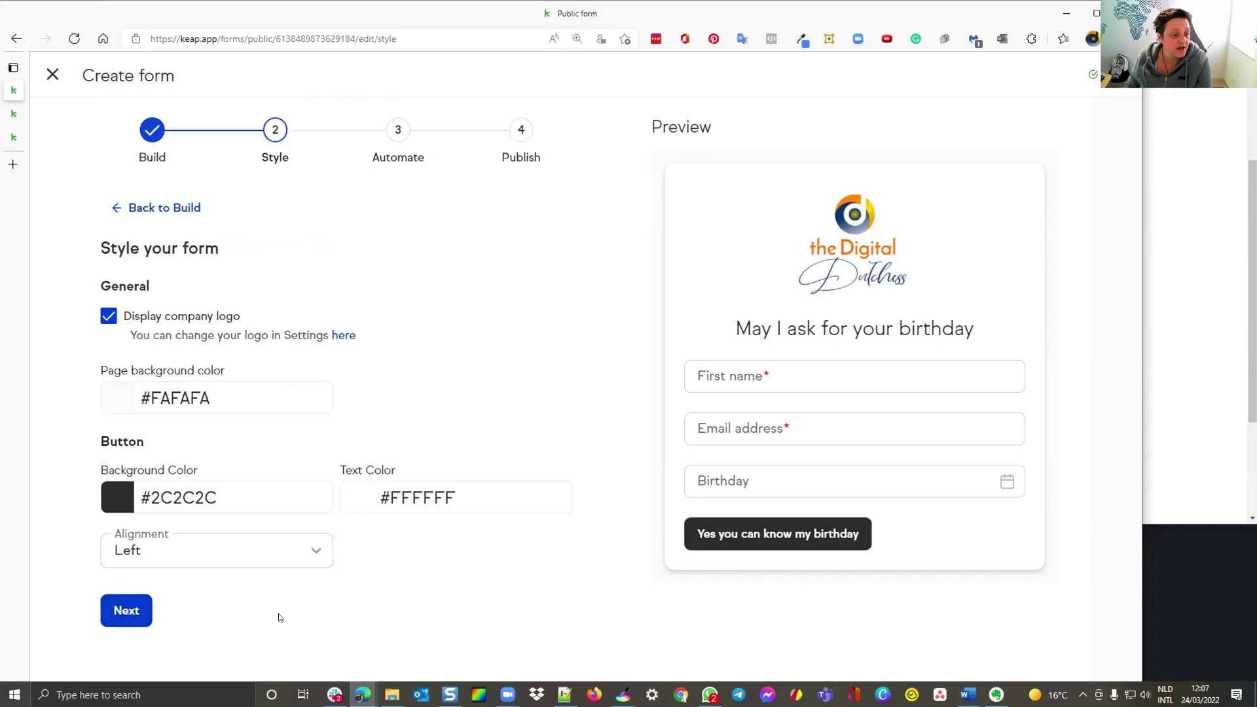
click(110, 316)
click(109, 317)
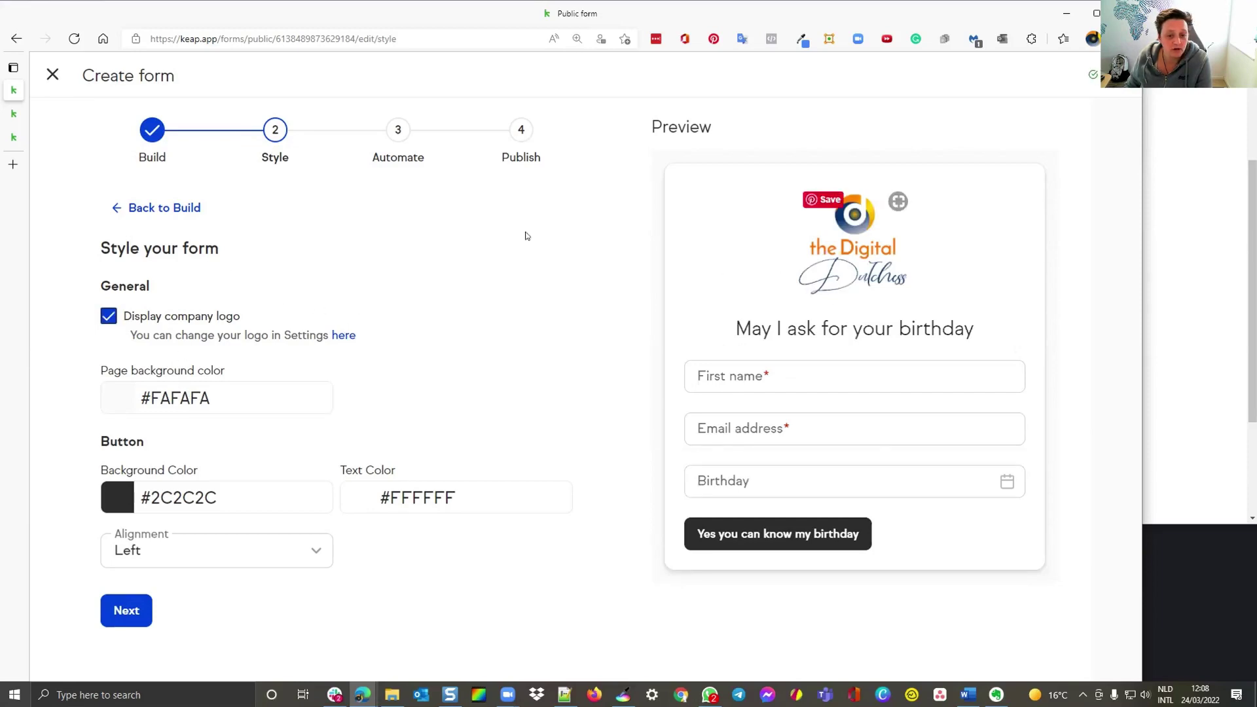
Set the form's page background color to orange, #FF6505.
click(245, 387)
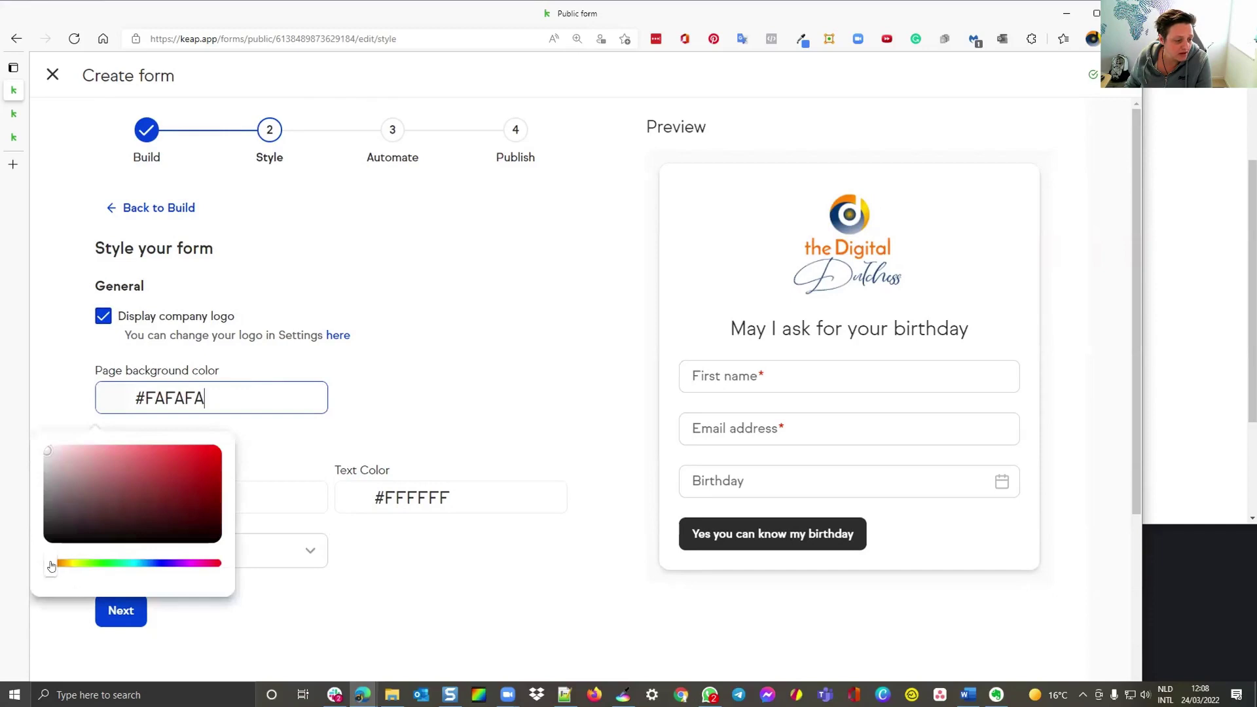
drag(66, 566, 58, 567)
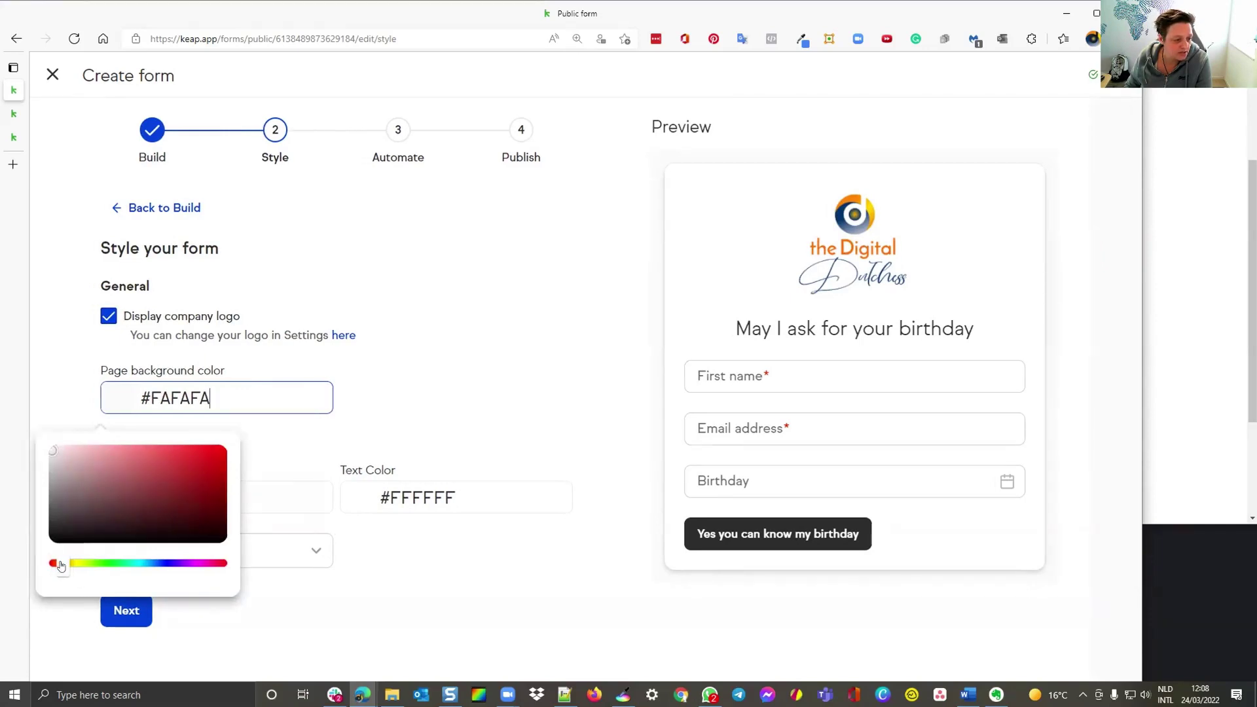
drag(56, 456, 222, 442)
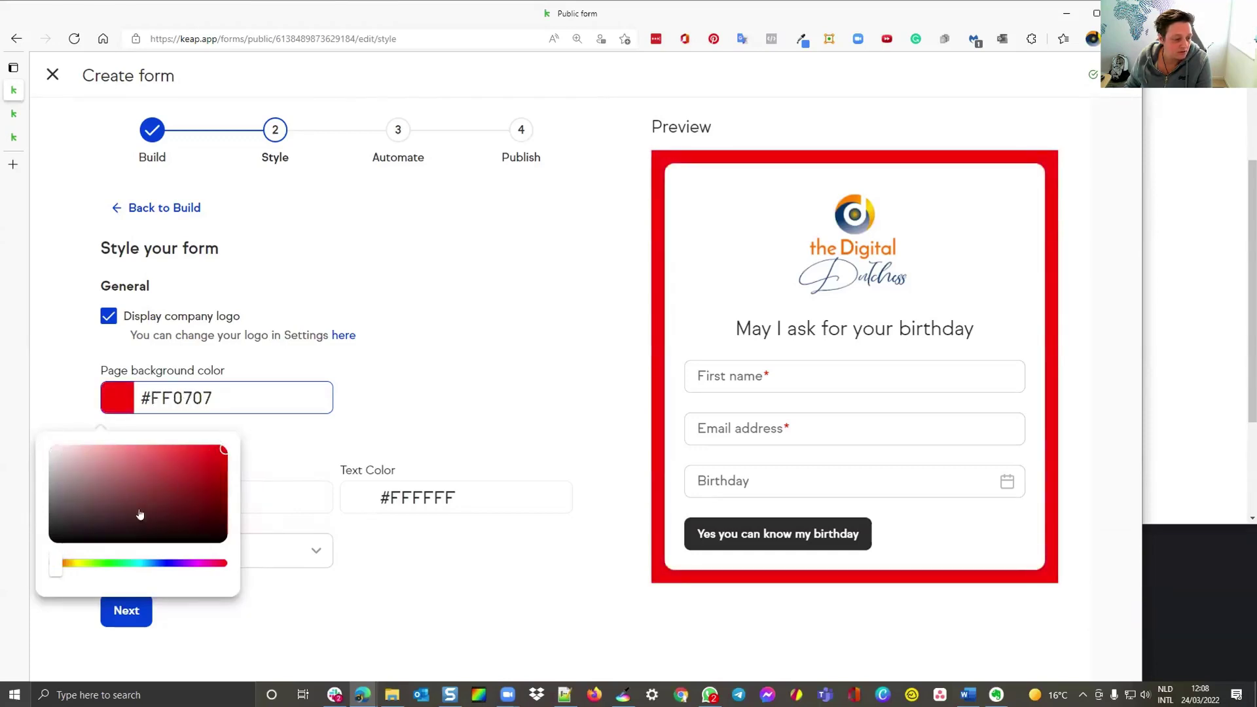
drag(53, 561, 62, 571)
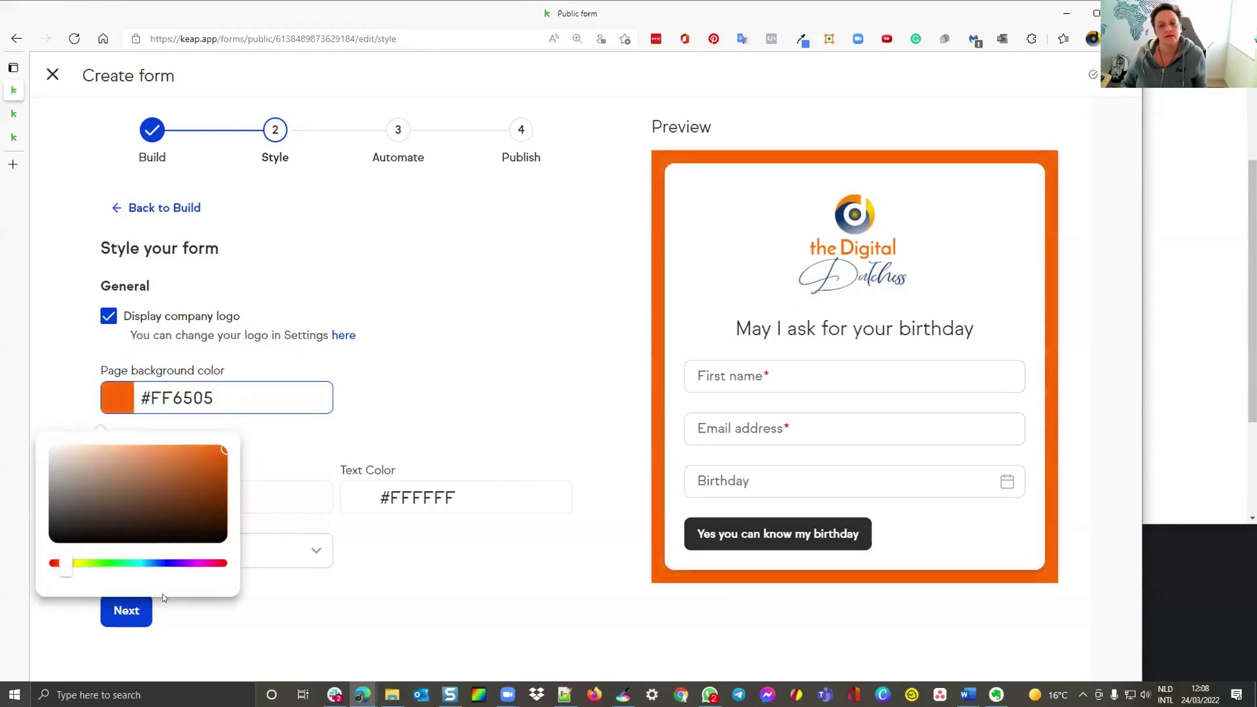
click(199, 604)
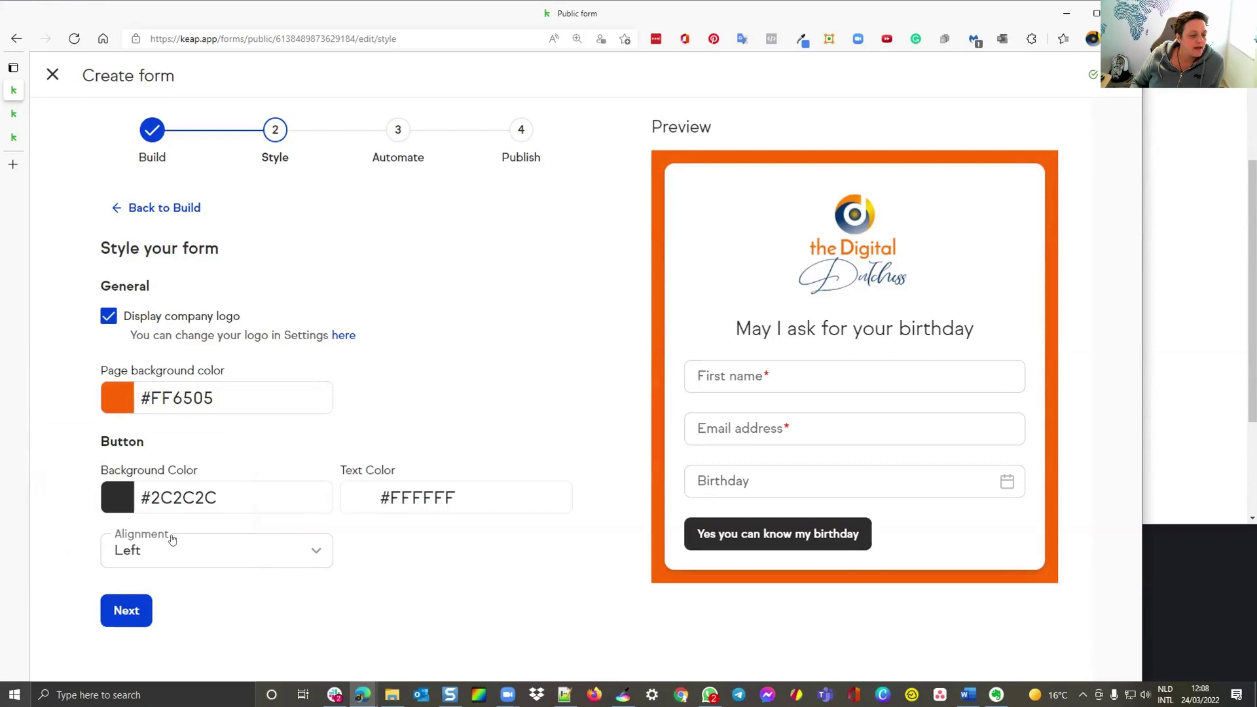
Set the form button's background color to light blue, #00C8FF.
click(123, 502)
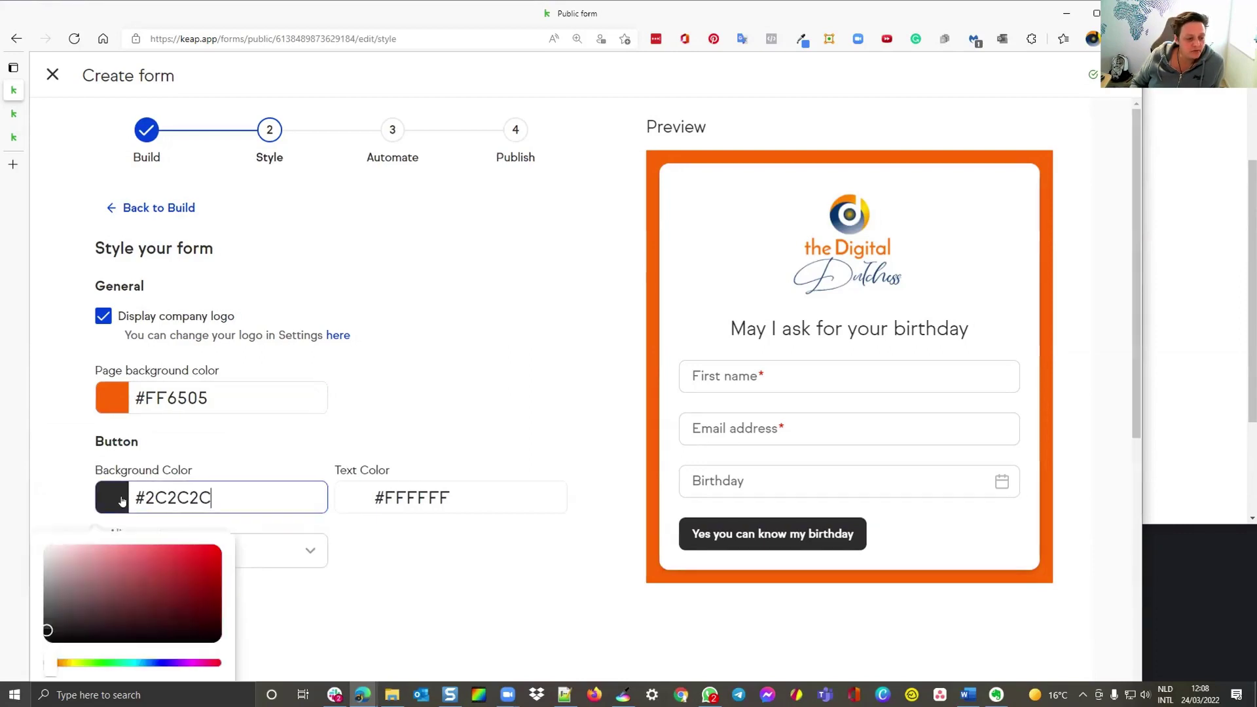
click(220, 501)
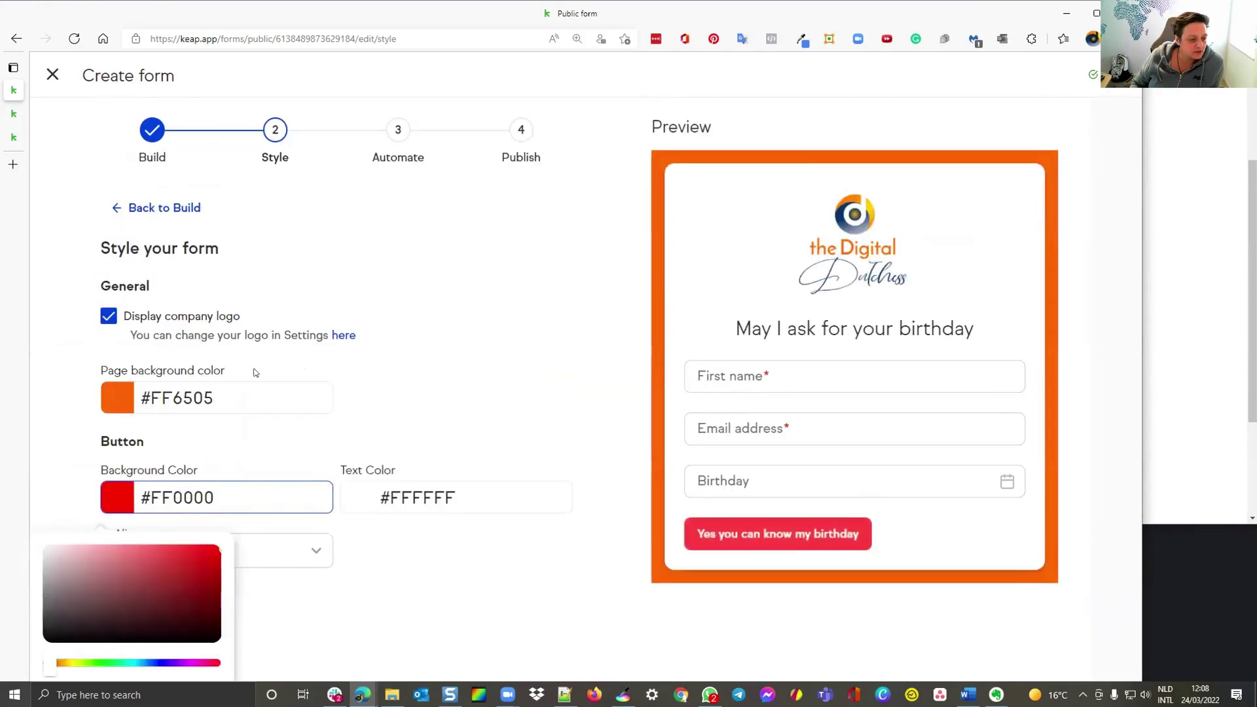
click(114, 500)
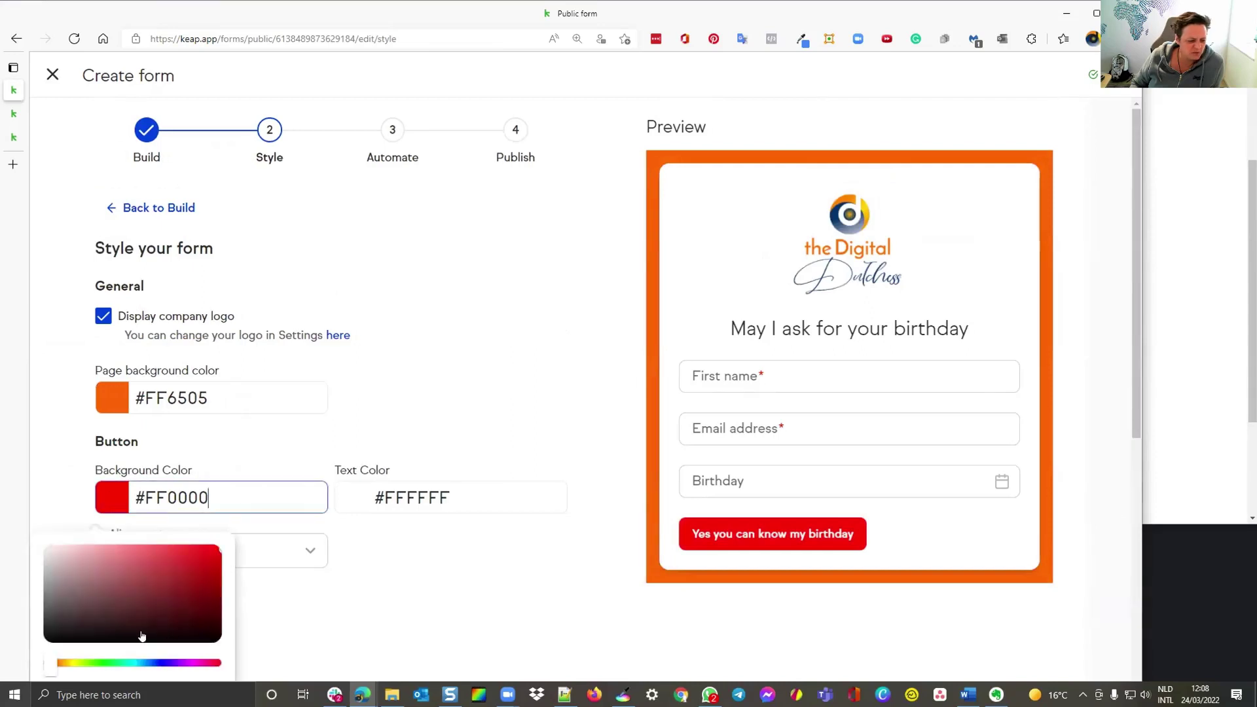
drag(208, 665, 140, 666)
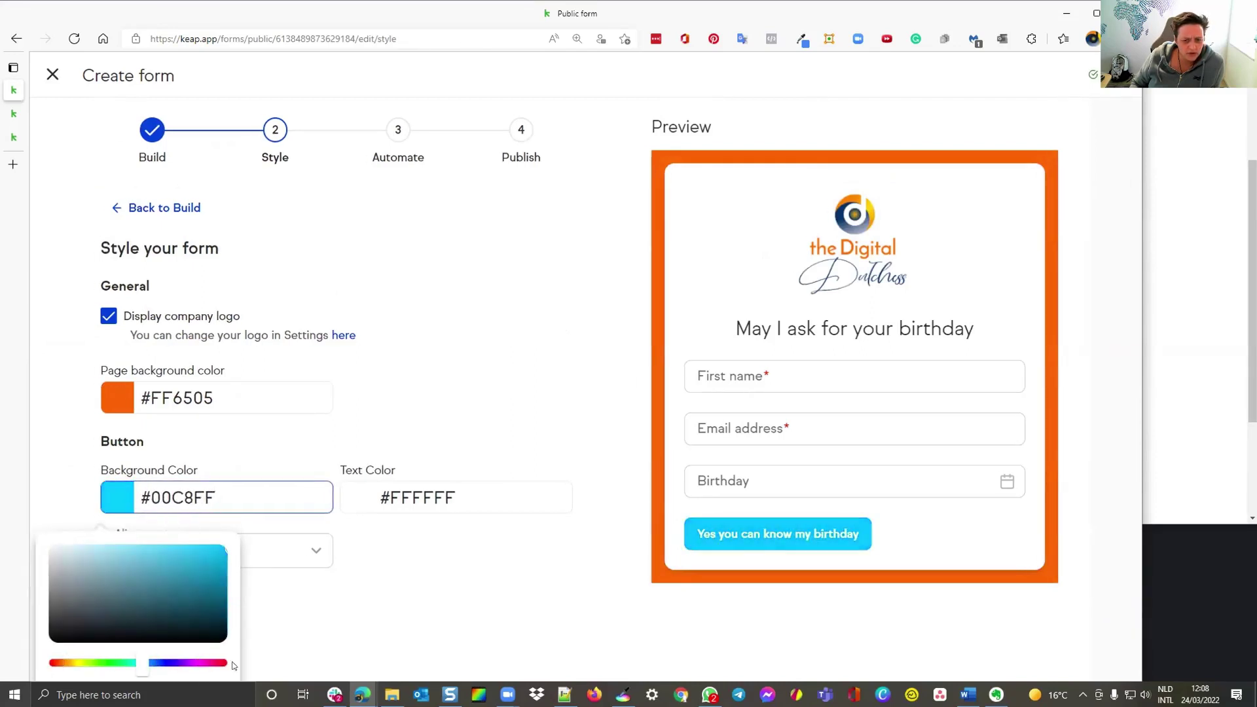
click(398, 632)
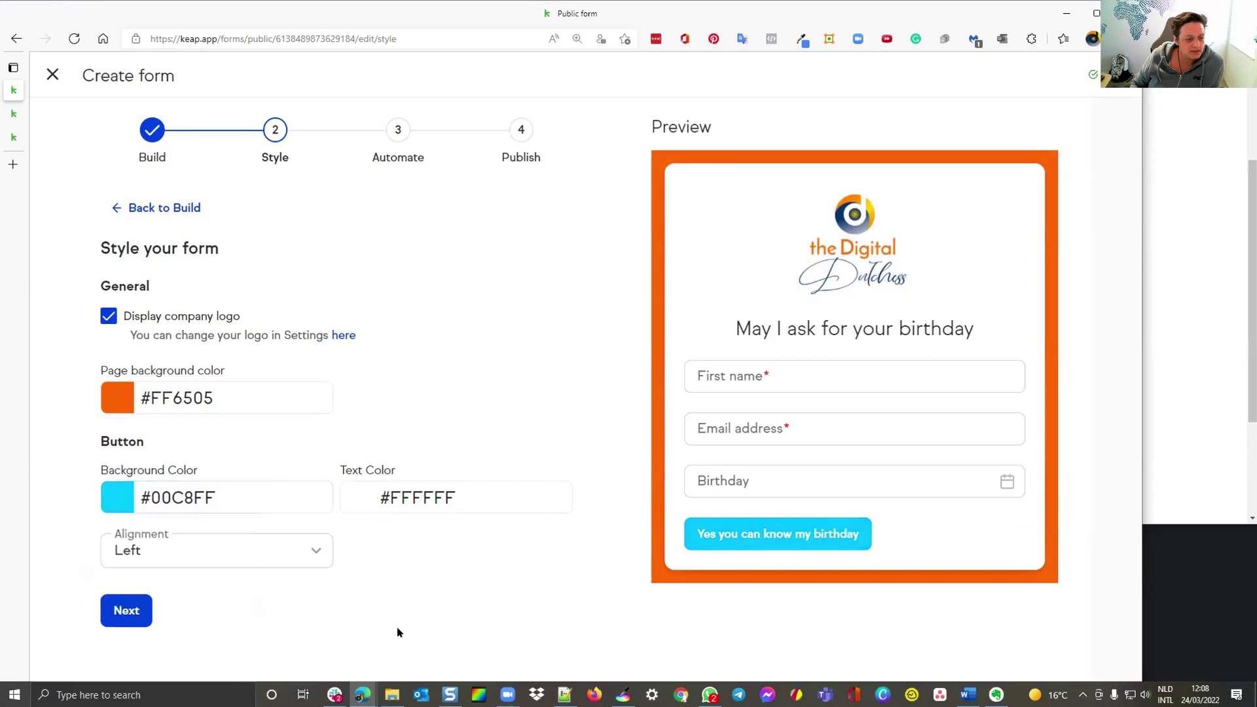
Try the Full width alignment for the form button, and set the alignment to Right.
click(278, 556)
click(377, 503)
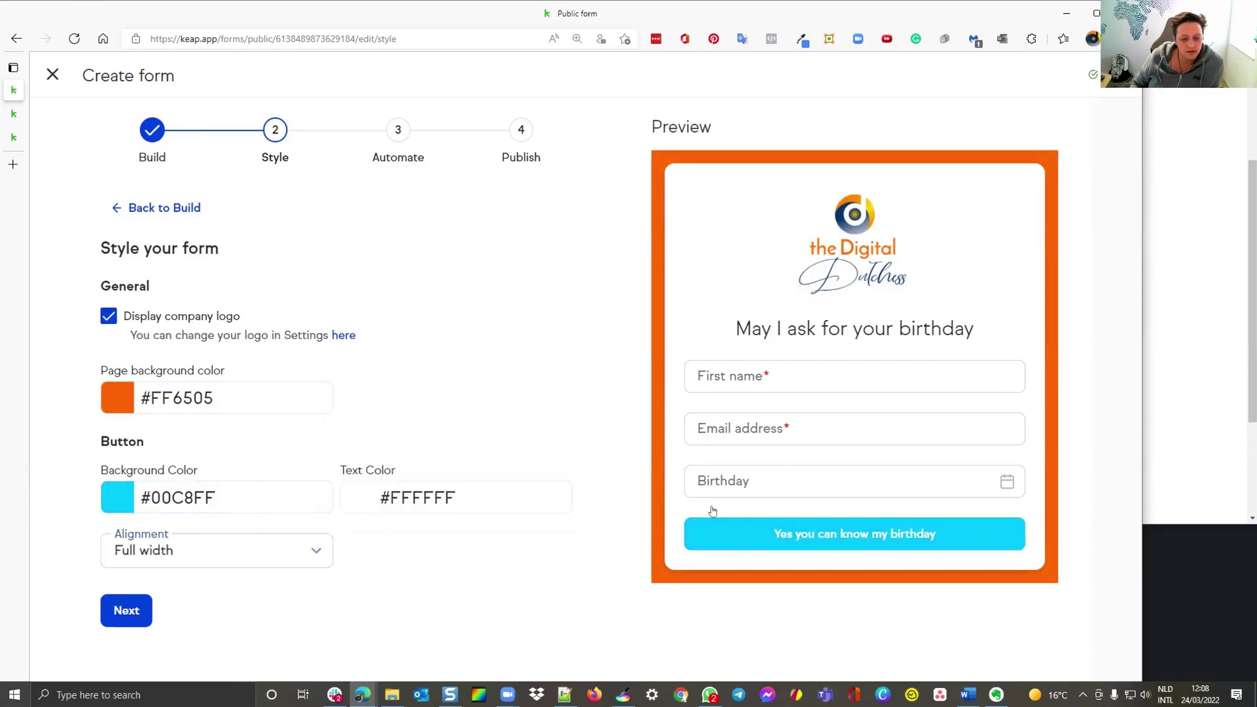
click(234, 556)
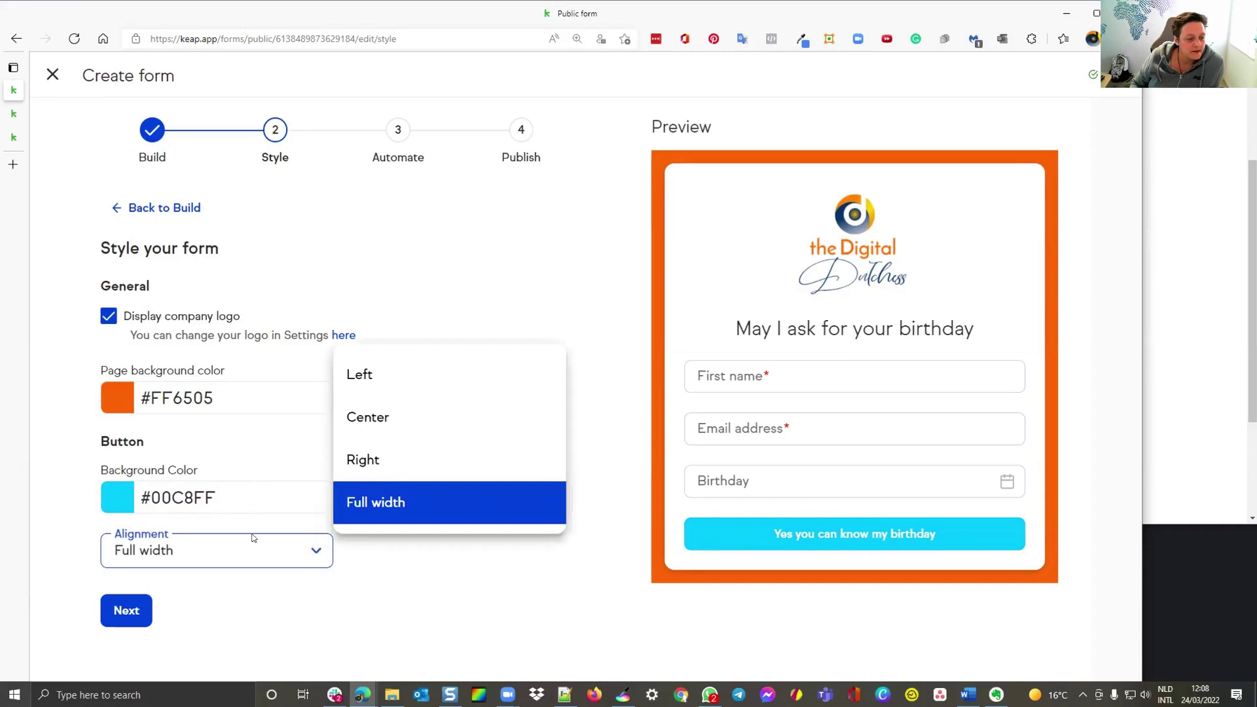
click(403, 462)
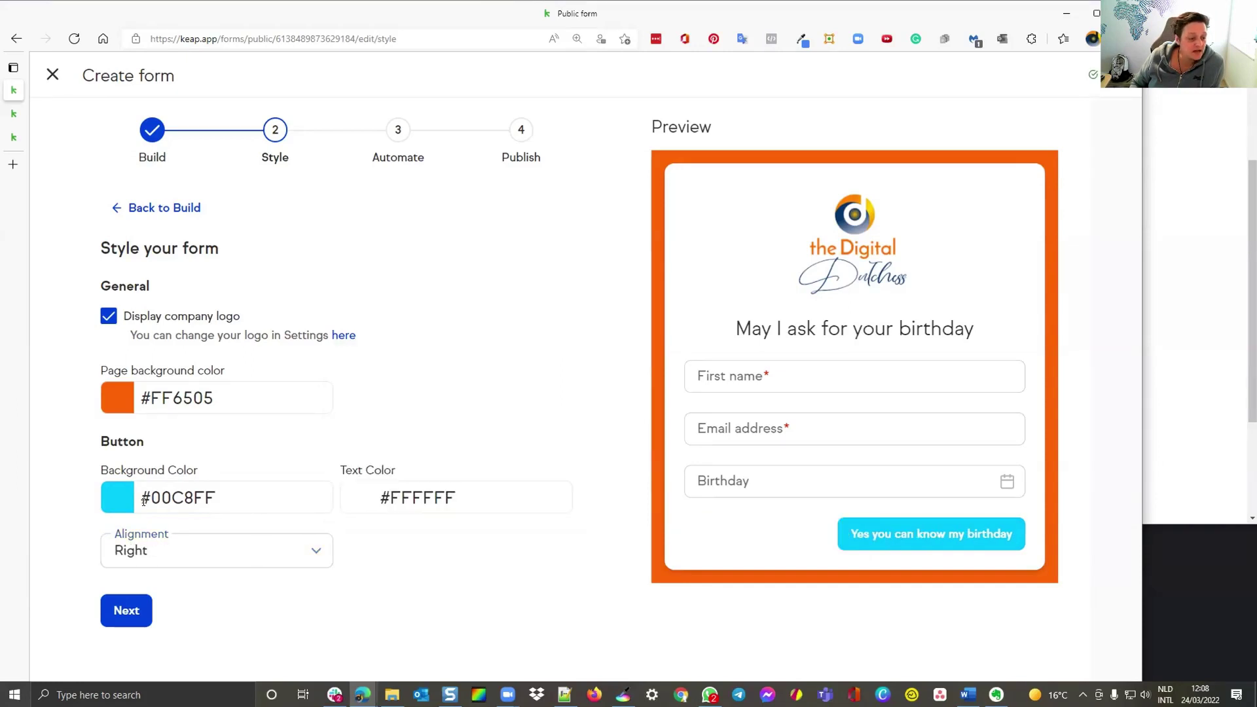
Proceed to the Automate stage and create a custom automation that sends a blank email when the form is submitted.
click(126, 610)
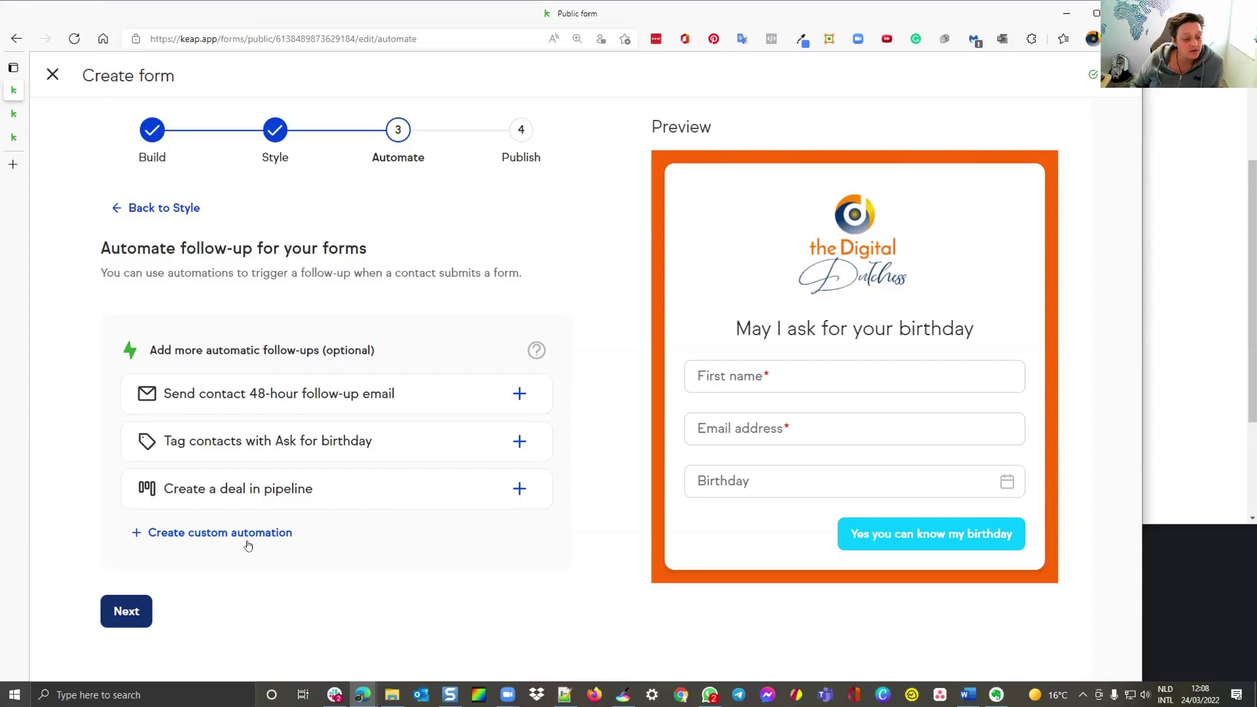
click(205, 534)
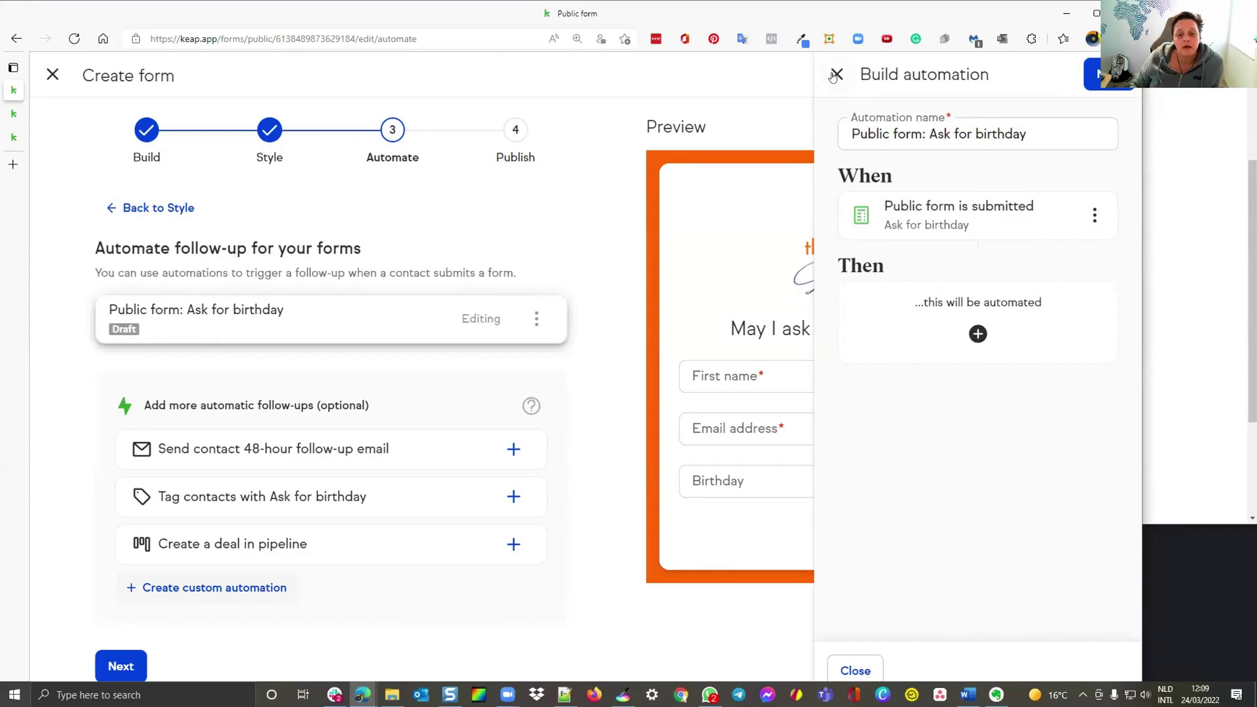
click(978, 333)
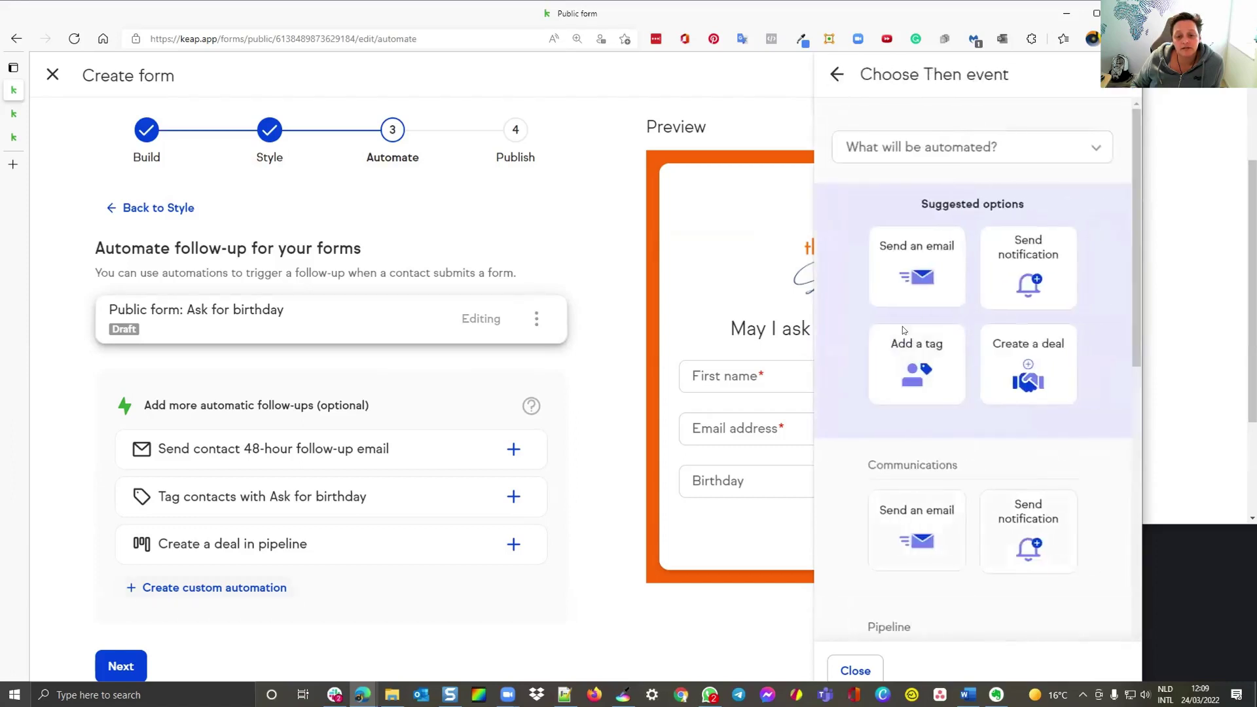
click(918, 268)
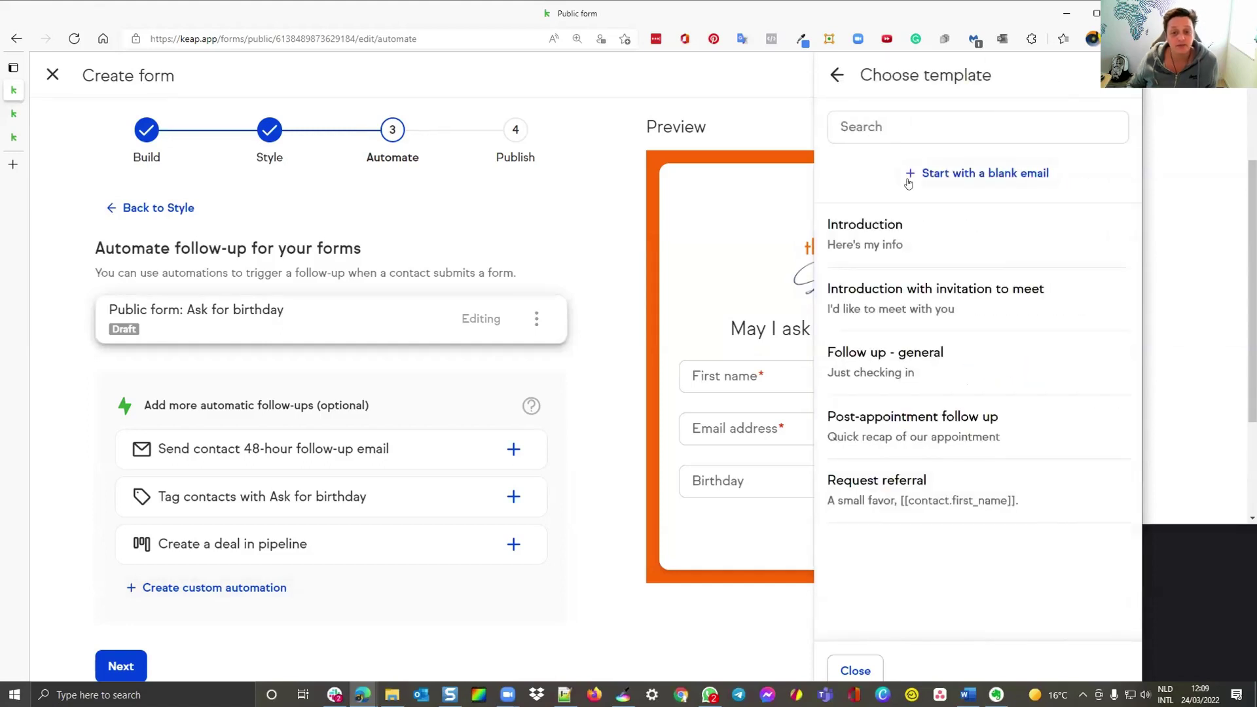
click(947, 176)
Write the email with subject "thank you" and body "much appreciated" / "and more value fun stuff and so on ;)", and enable the signature.
click(959, 190)
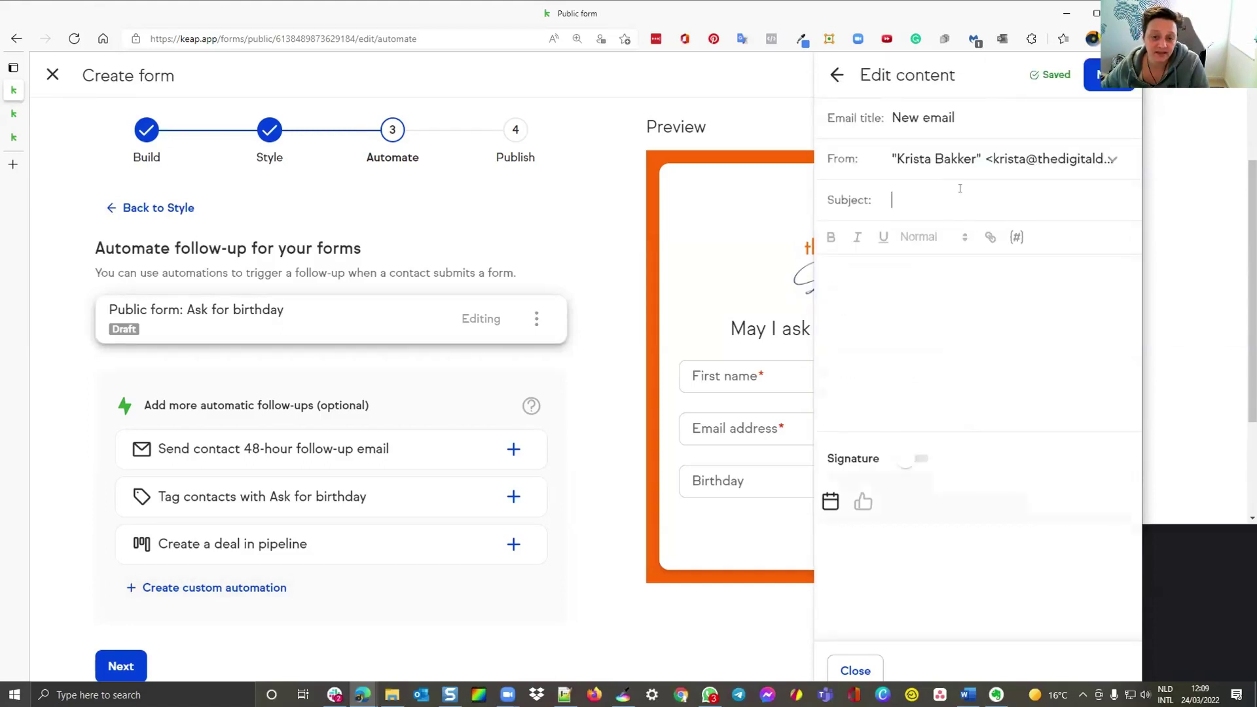
text(thank you)
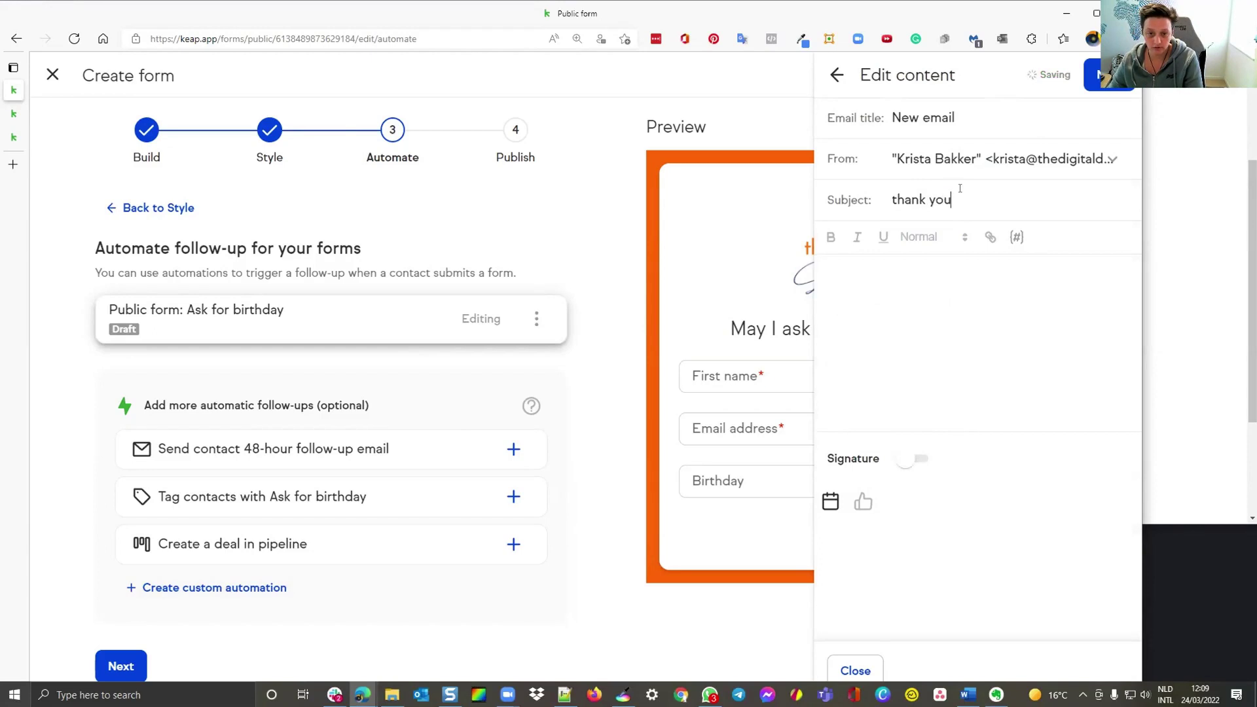
key(Tab)
text(much appreciated)
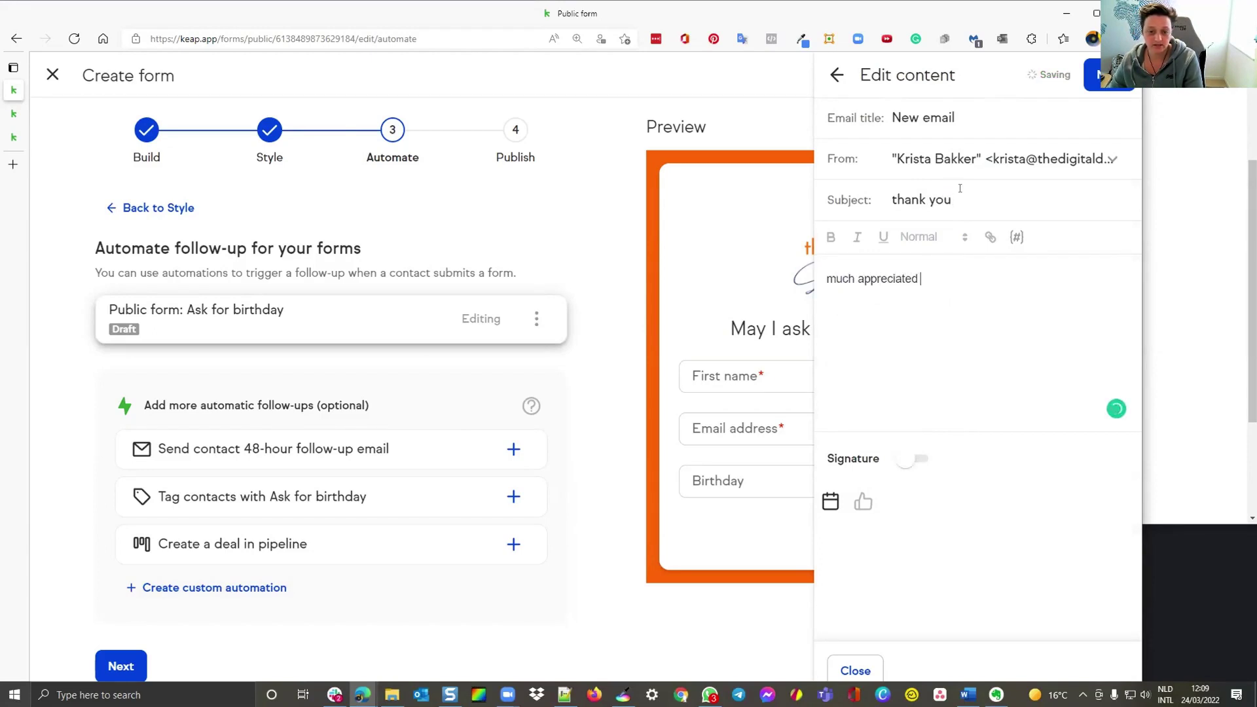
key(Return)
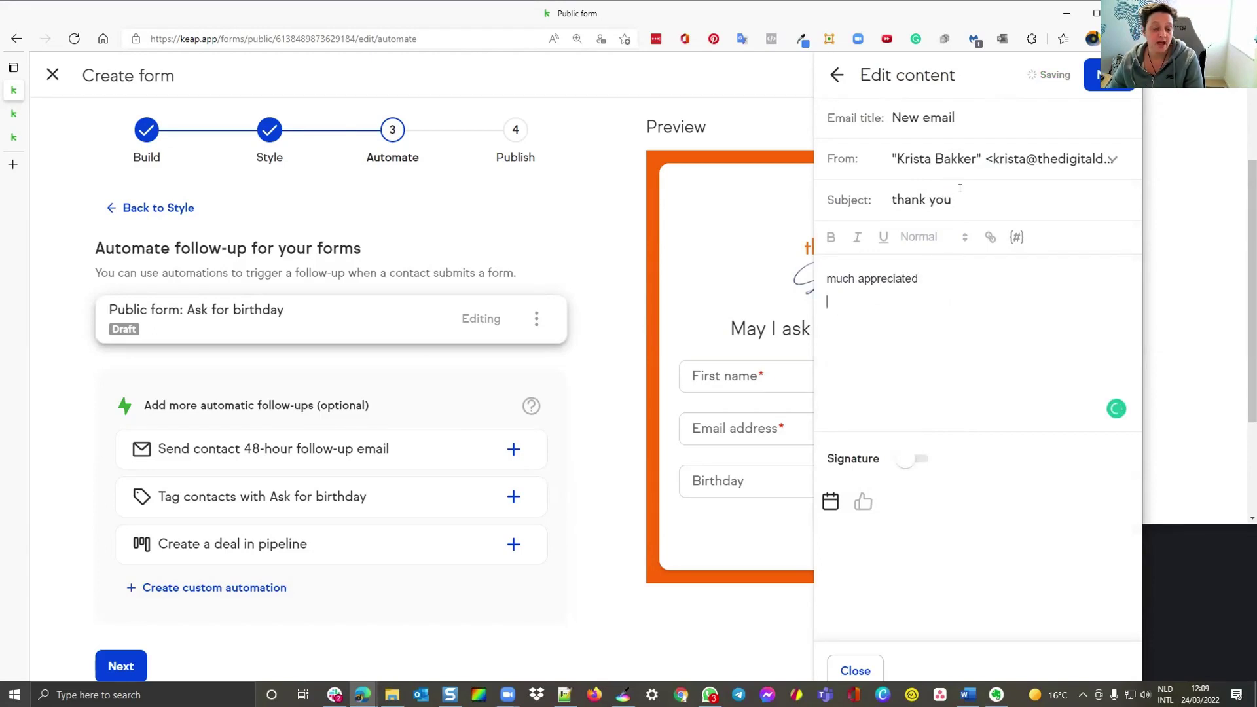
text(and more value )
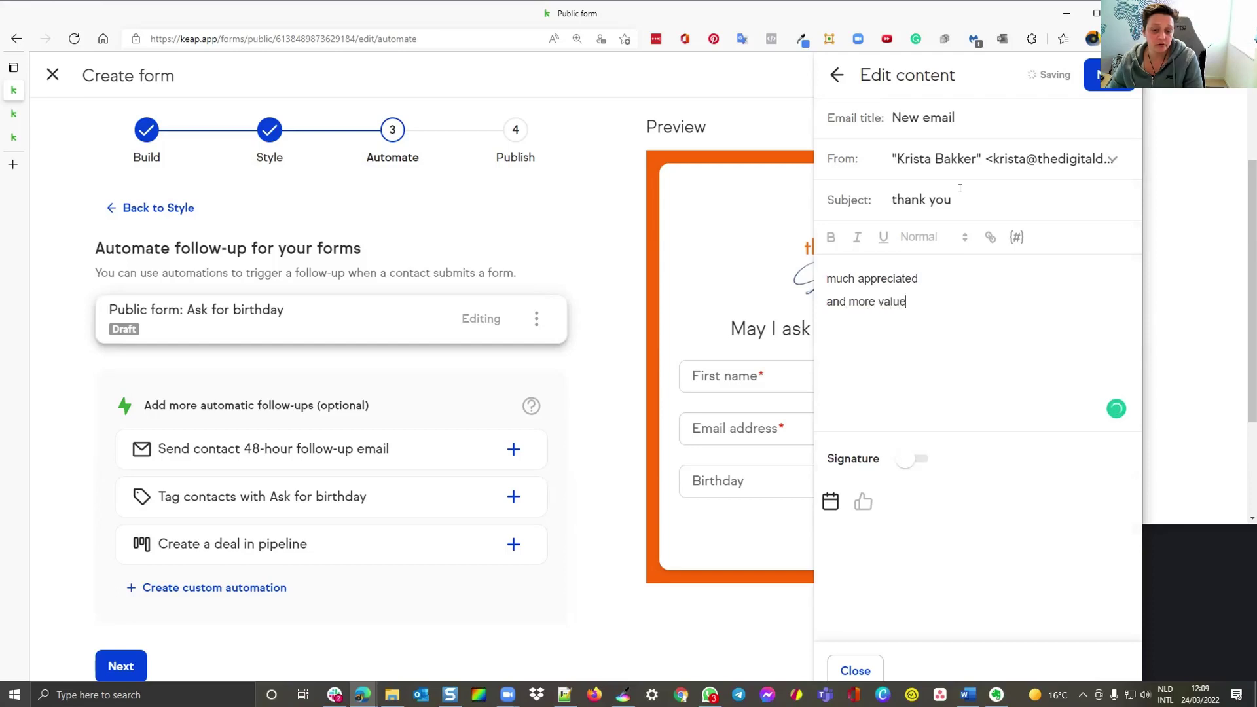
text(fun stuff)
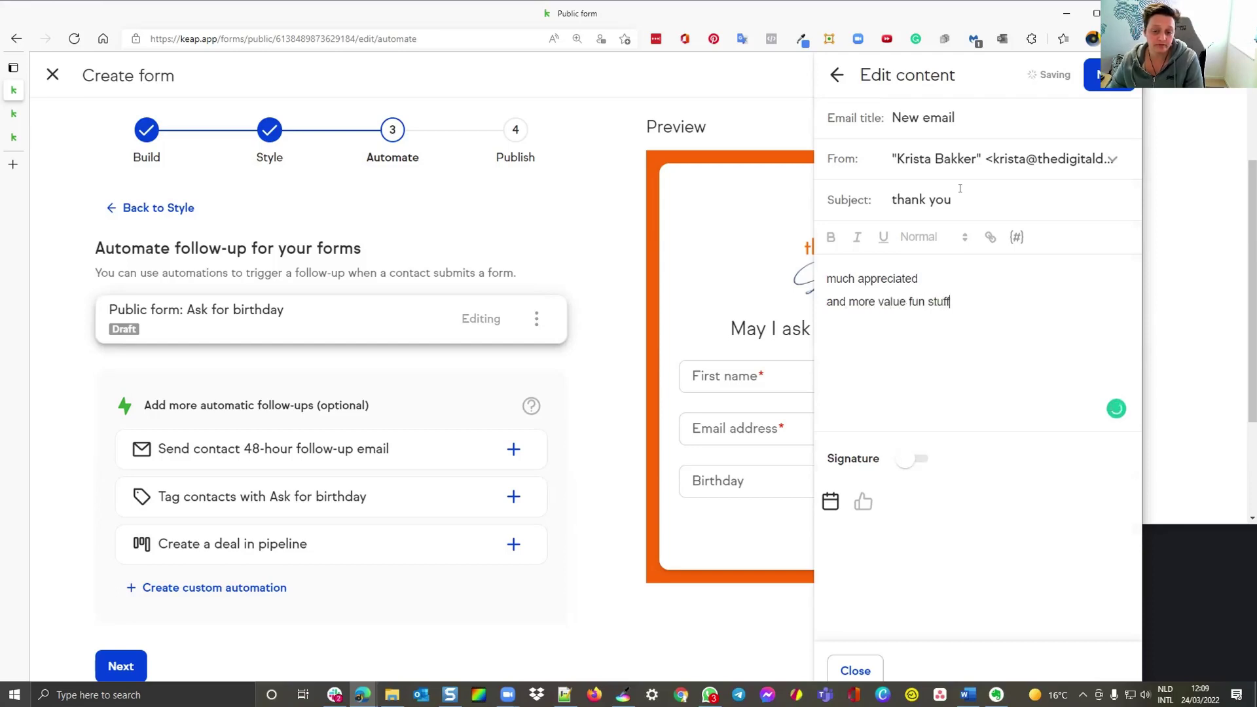
text( and so on ;))
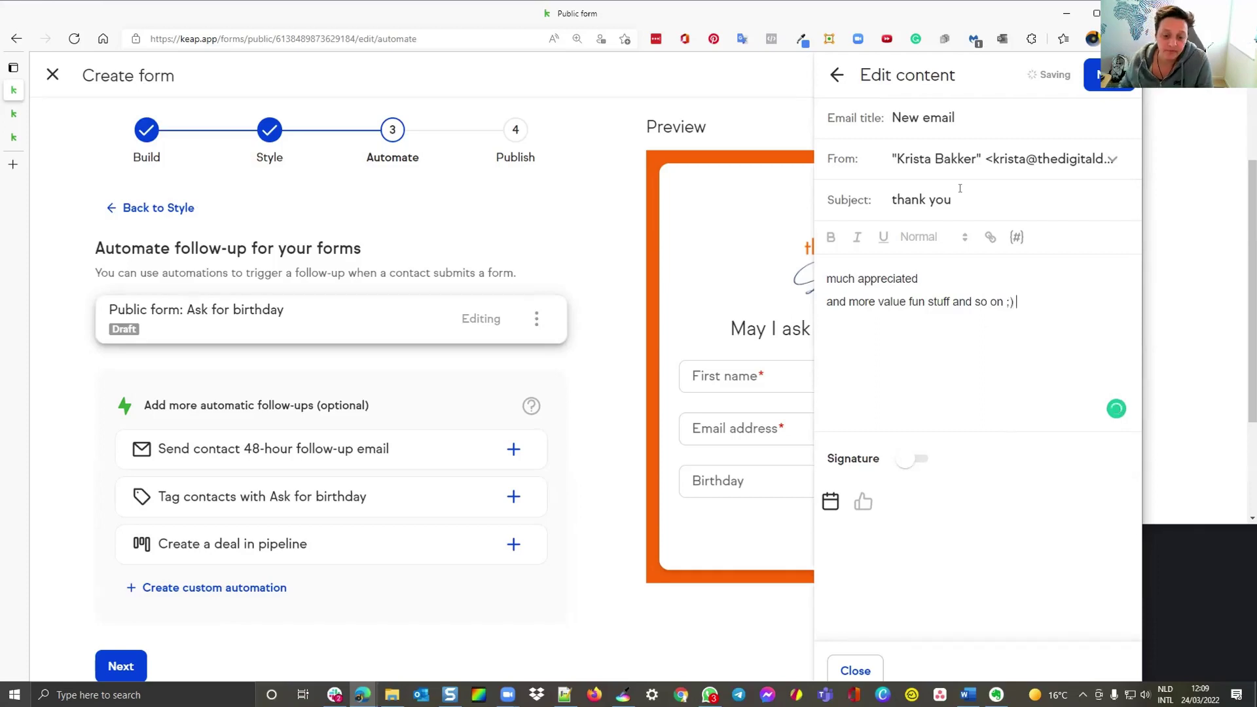
click(913, 458)
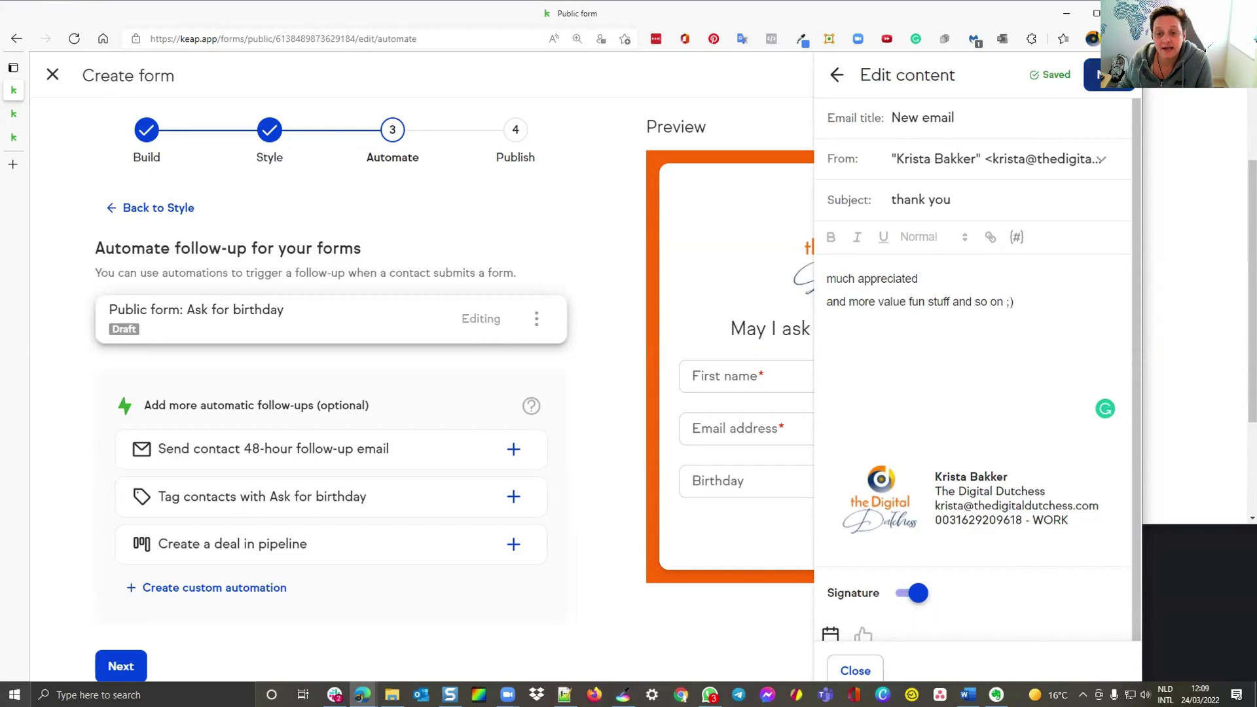
Delay sending the email by 6 minutes and return to the automation overview.
click(1109, 74)
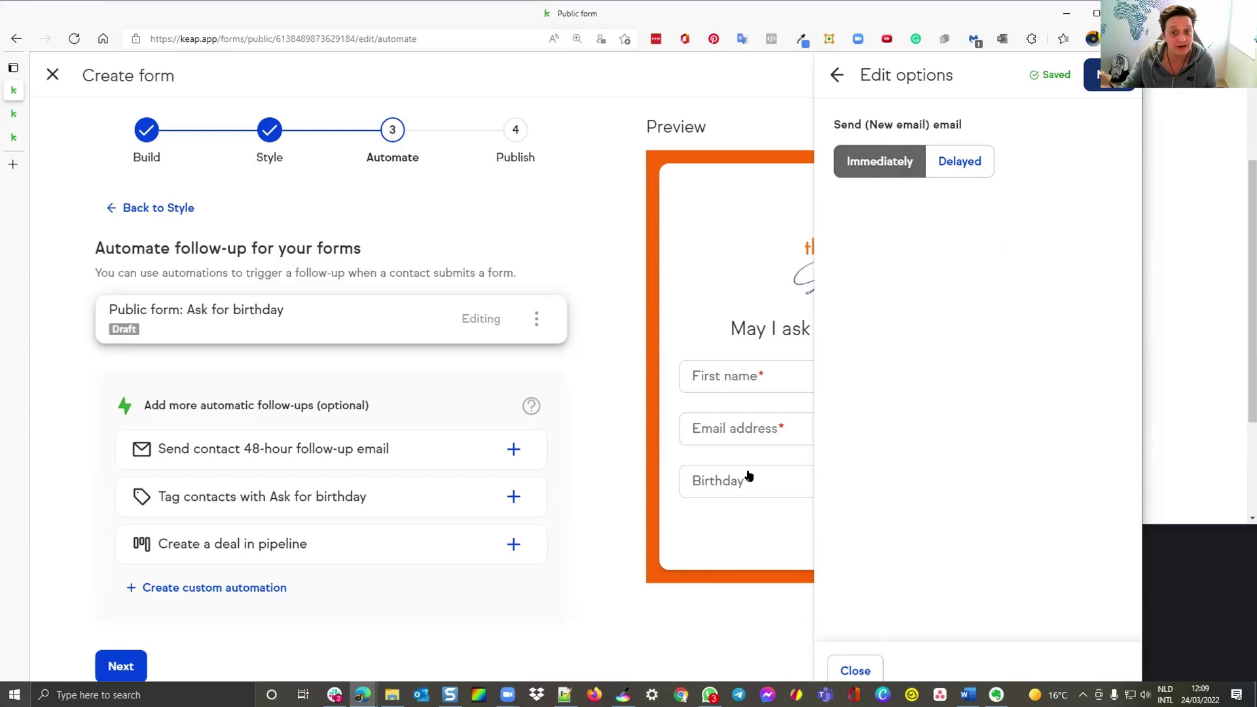
click(972, 174)
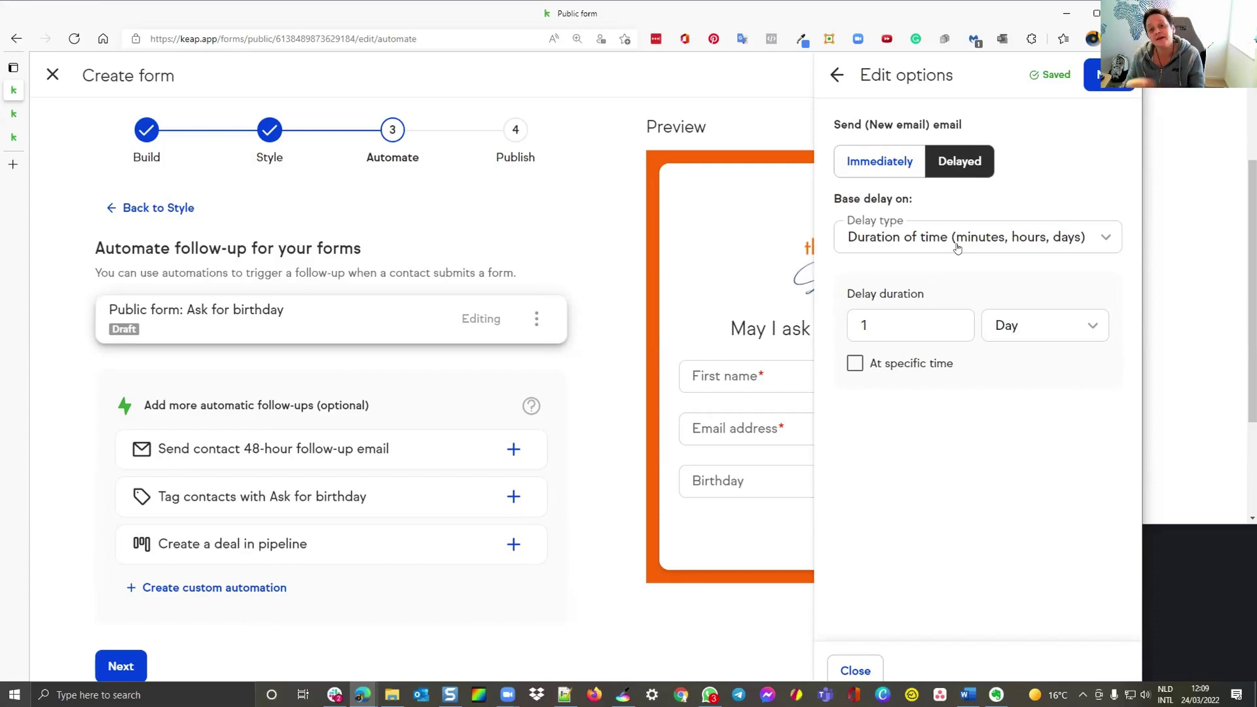
click(1046, 337)
click(1035, 370)
double_click(887, 333)
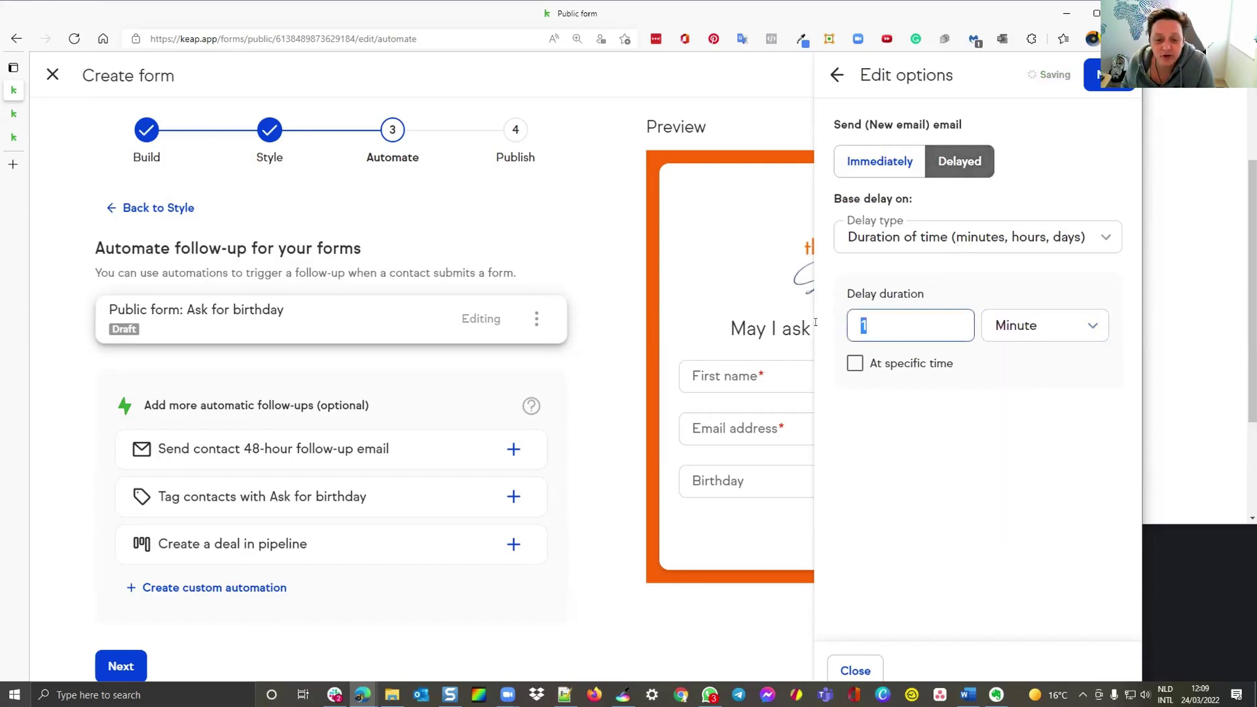
text(6)
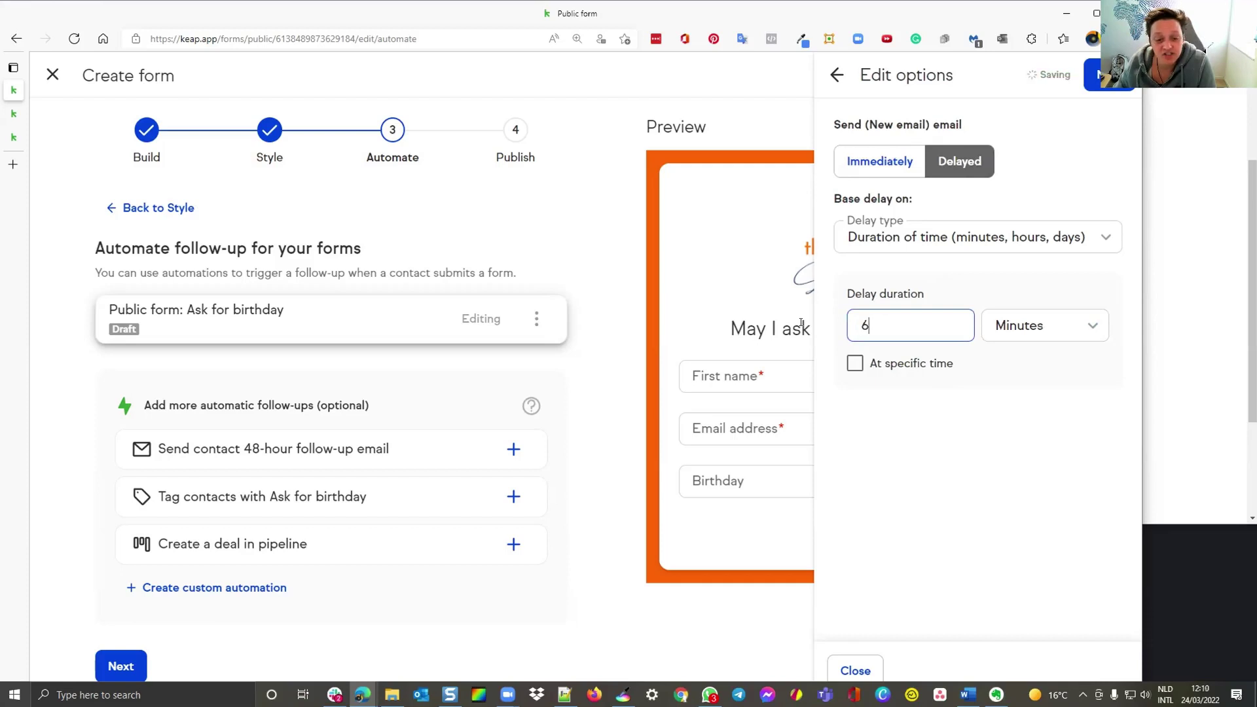
click(948, 439)
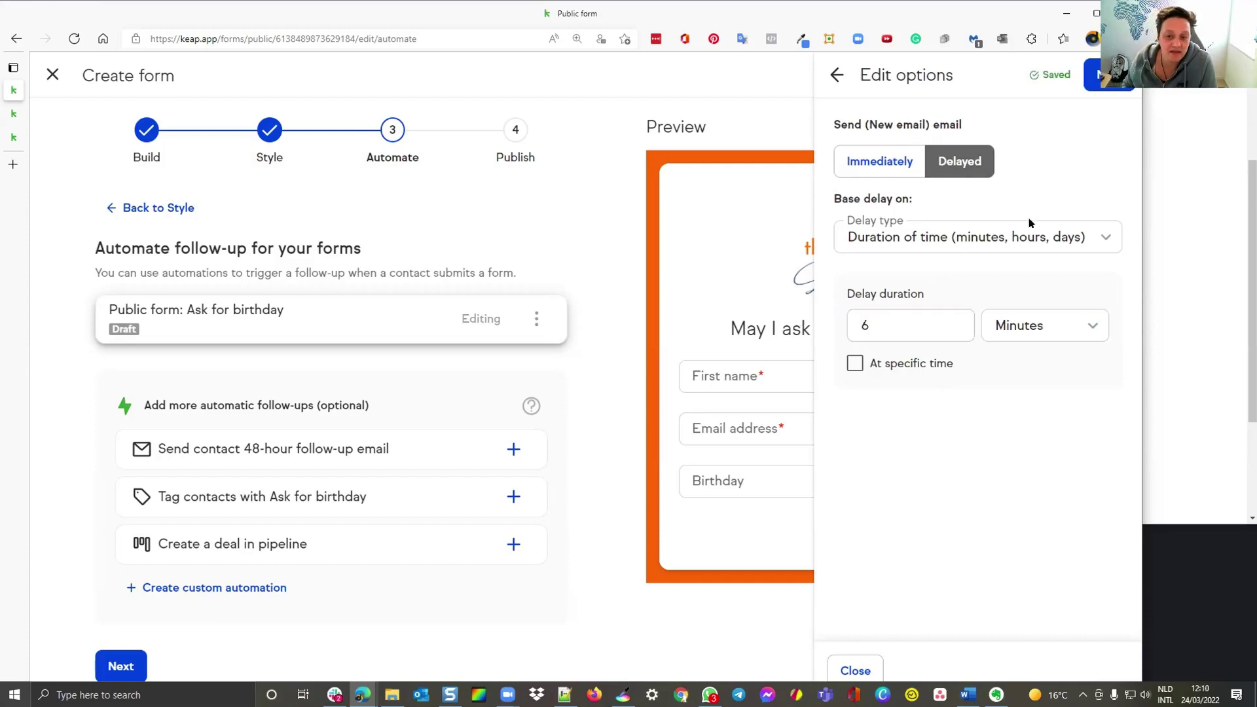
click(1109, 75)
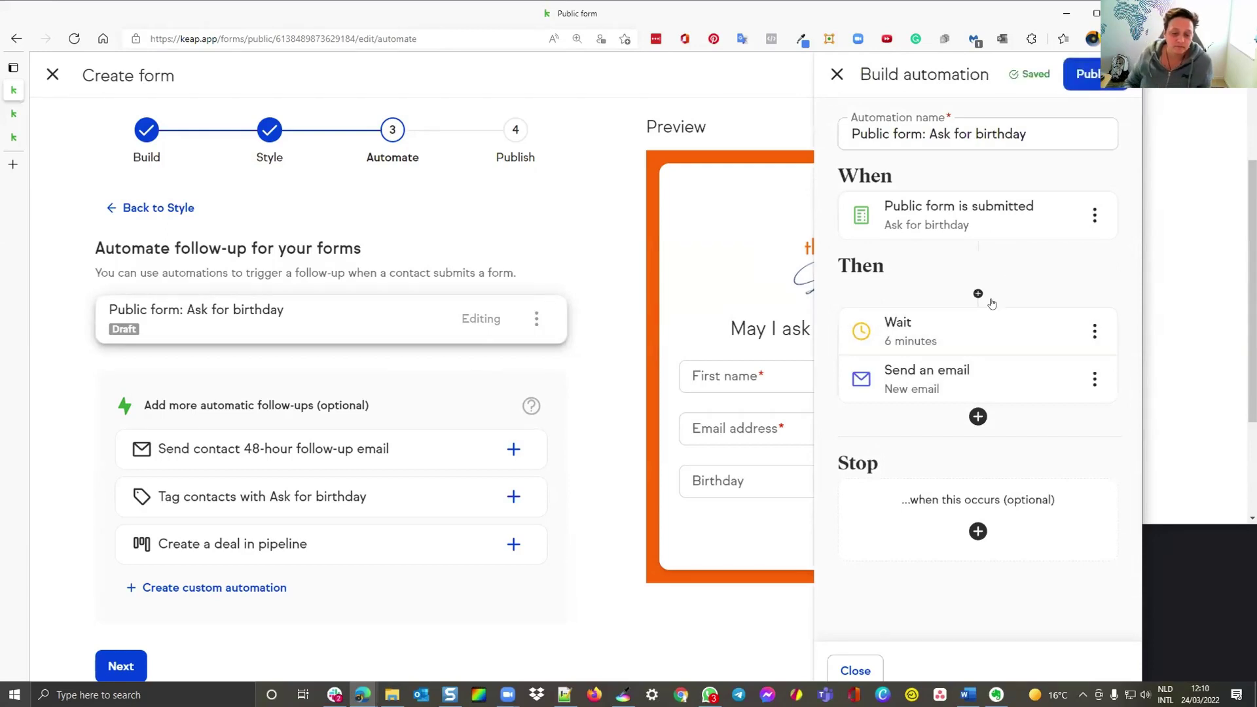
Insert an add-a-tag action ahead of the wait, and search the existing tags for "birthday filled out".
click(977, 418)
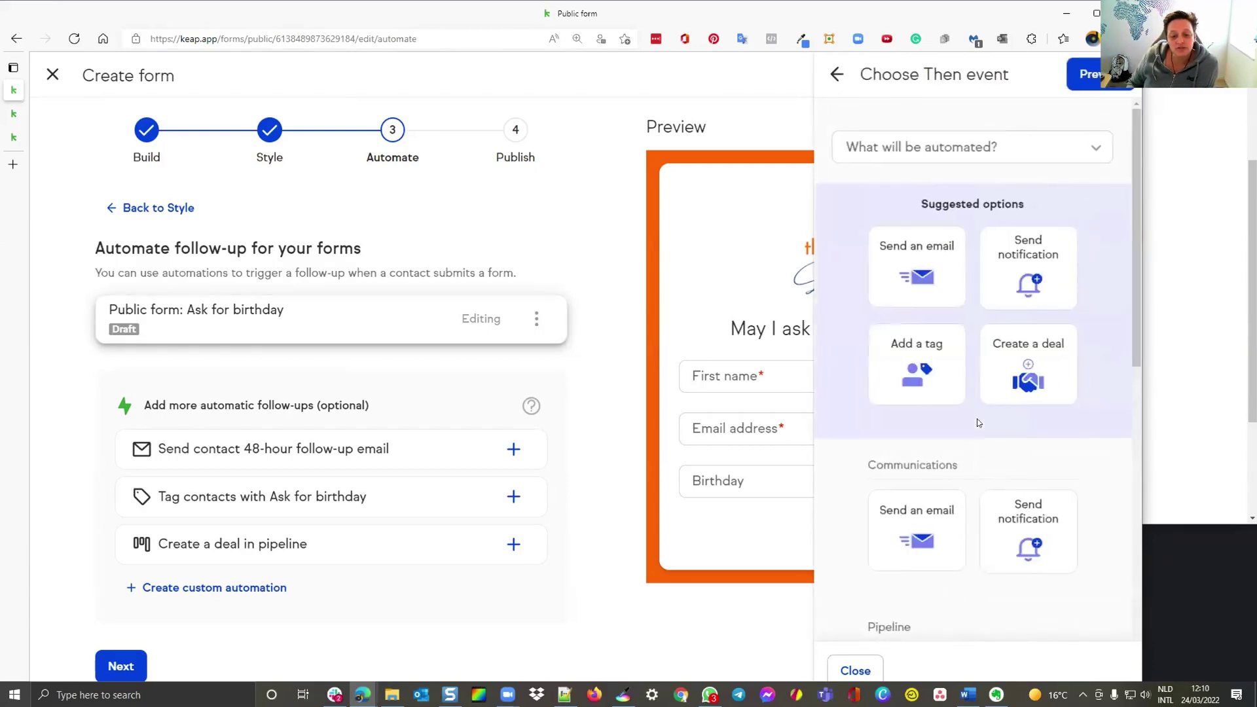
click(837, 74)
click(977, 293)
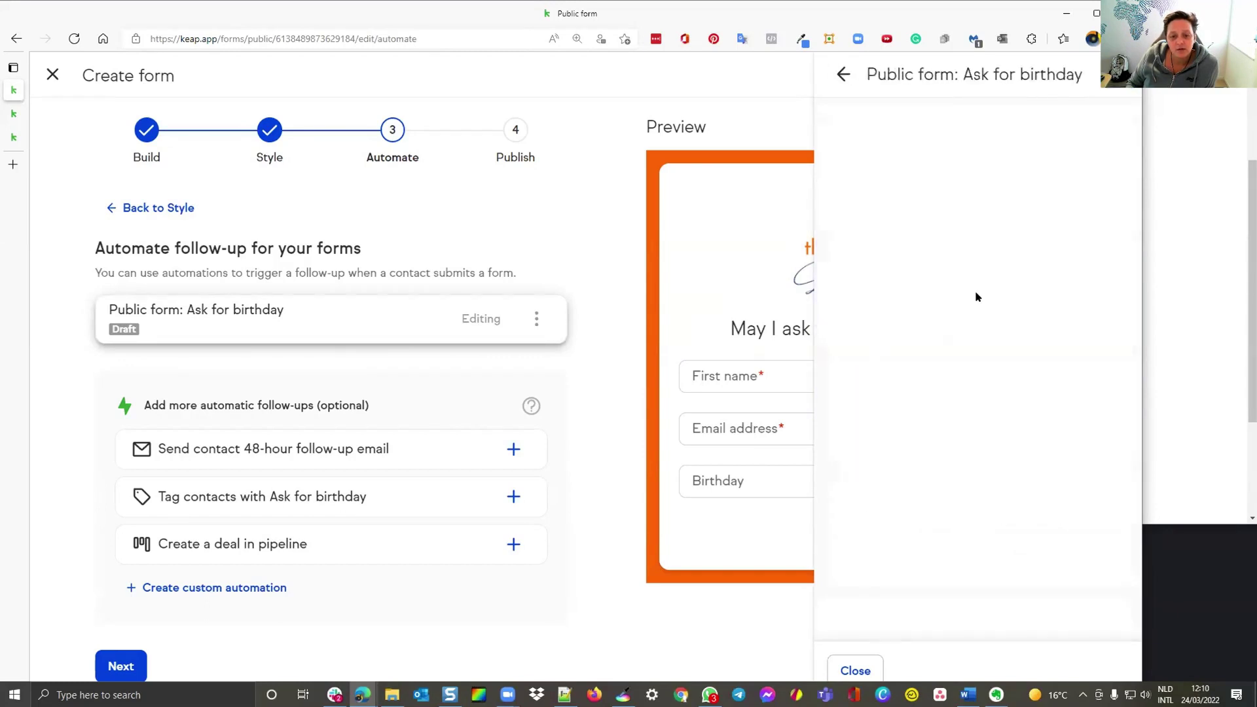
click(932, 375)
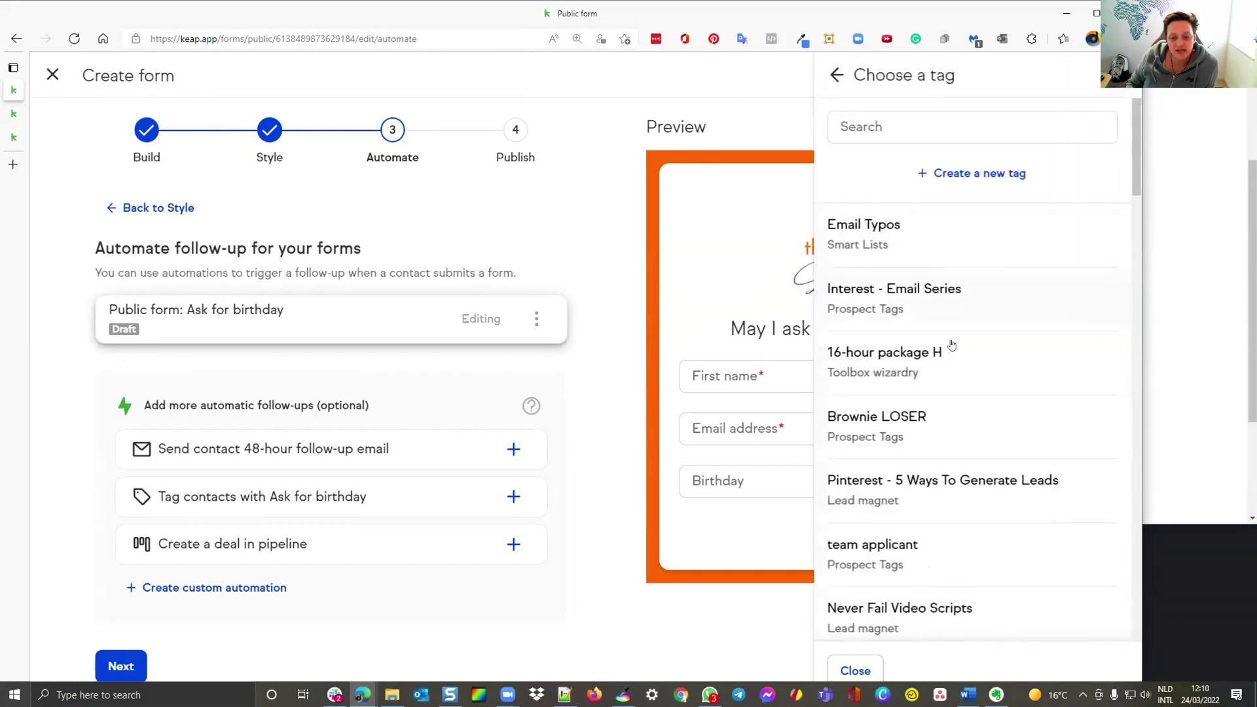
click(941, 126)
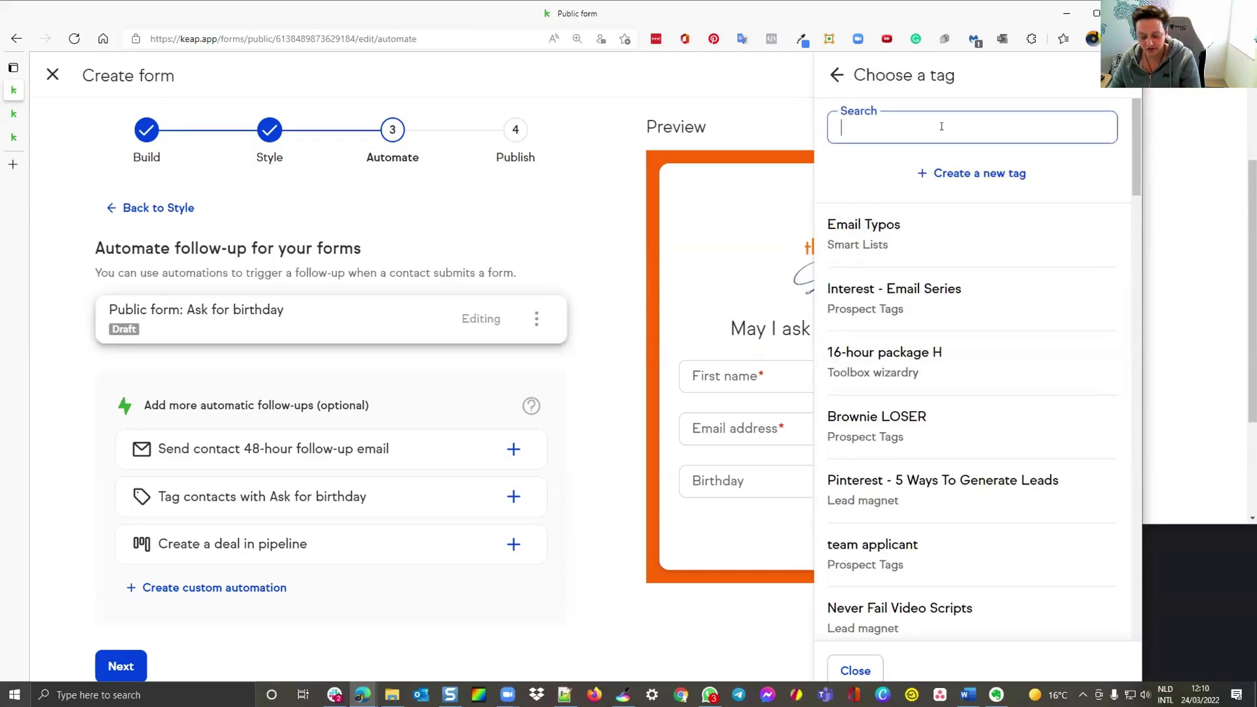
text(birthda)
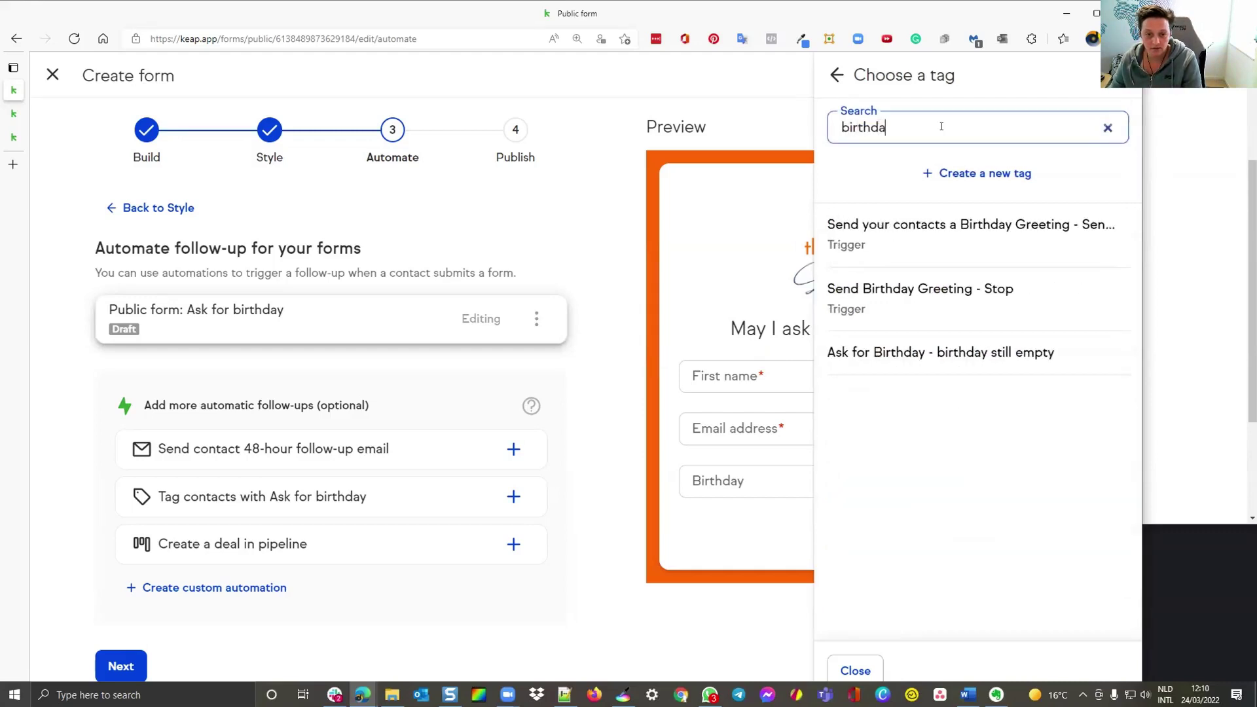
text(y filled out)
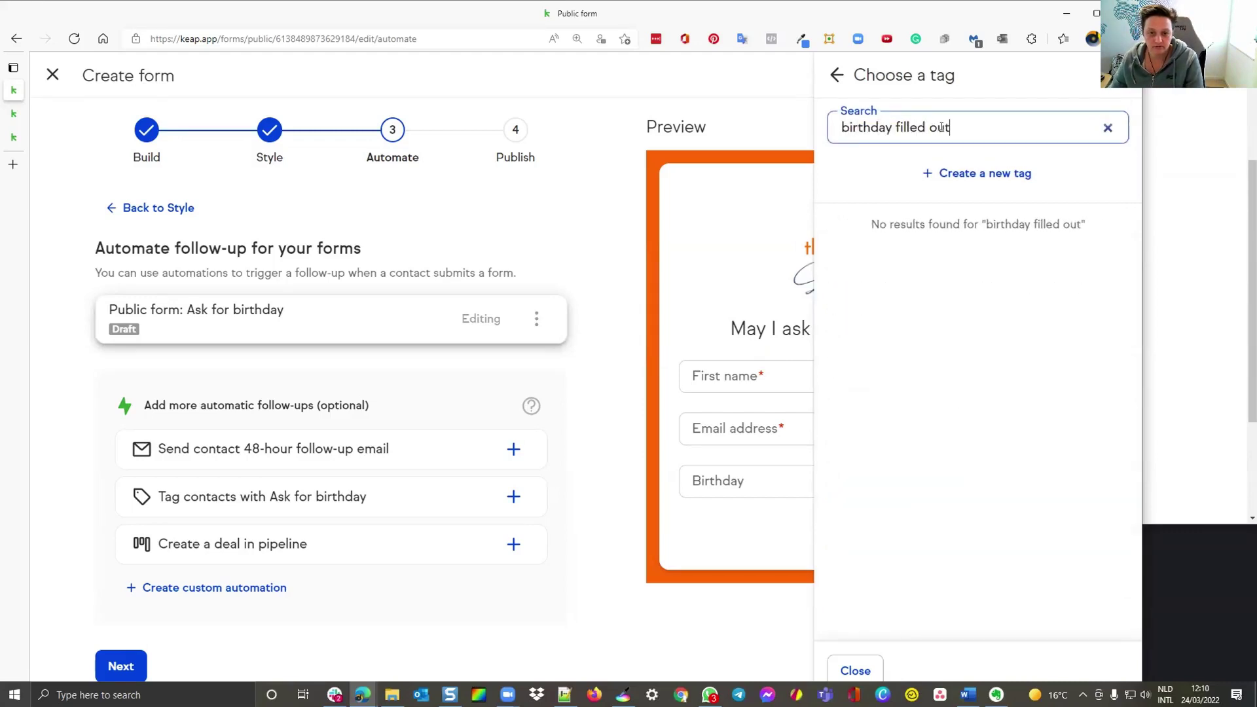
Create a new tag named "birthday filled" and have it applied immediately in the automation.
click(929, 174)
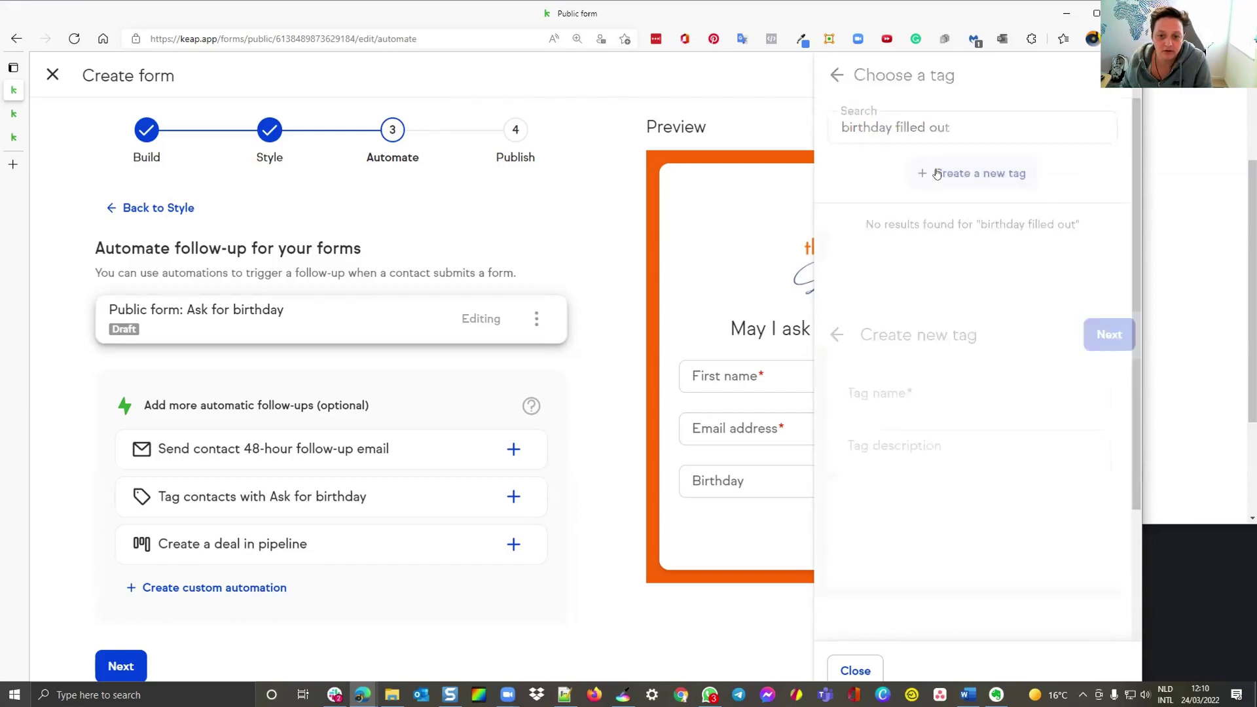
click(909, 125)
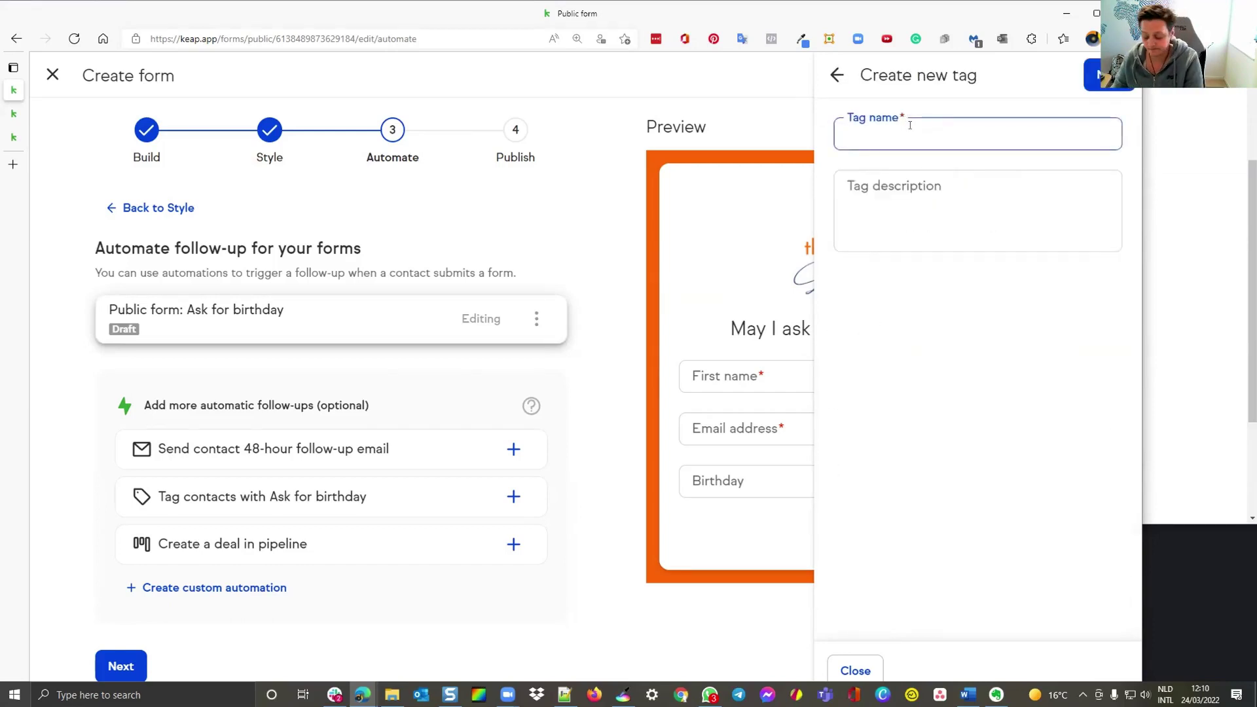
text(birth)
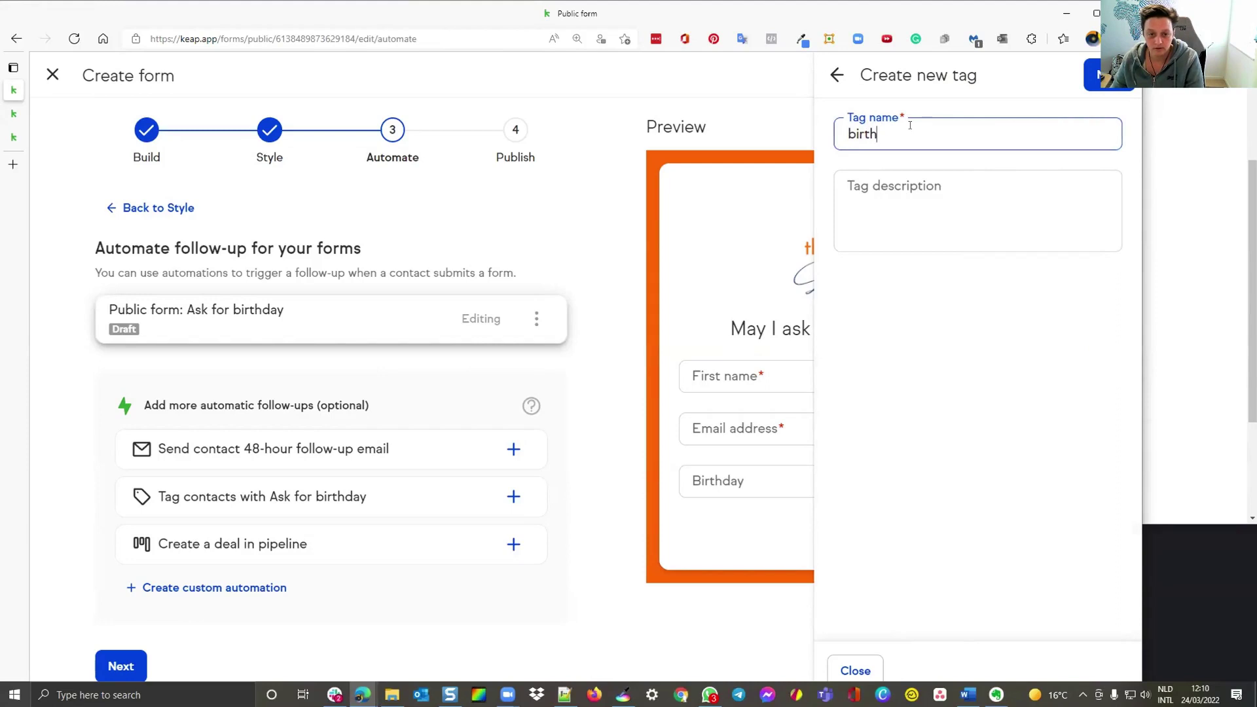
text(day filled)
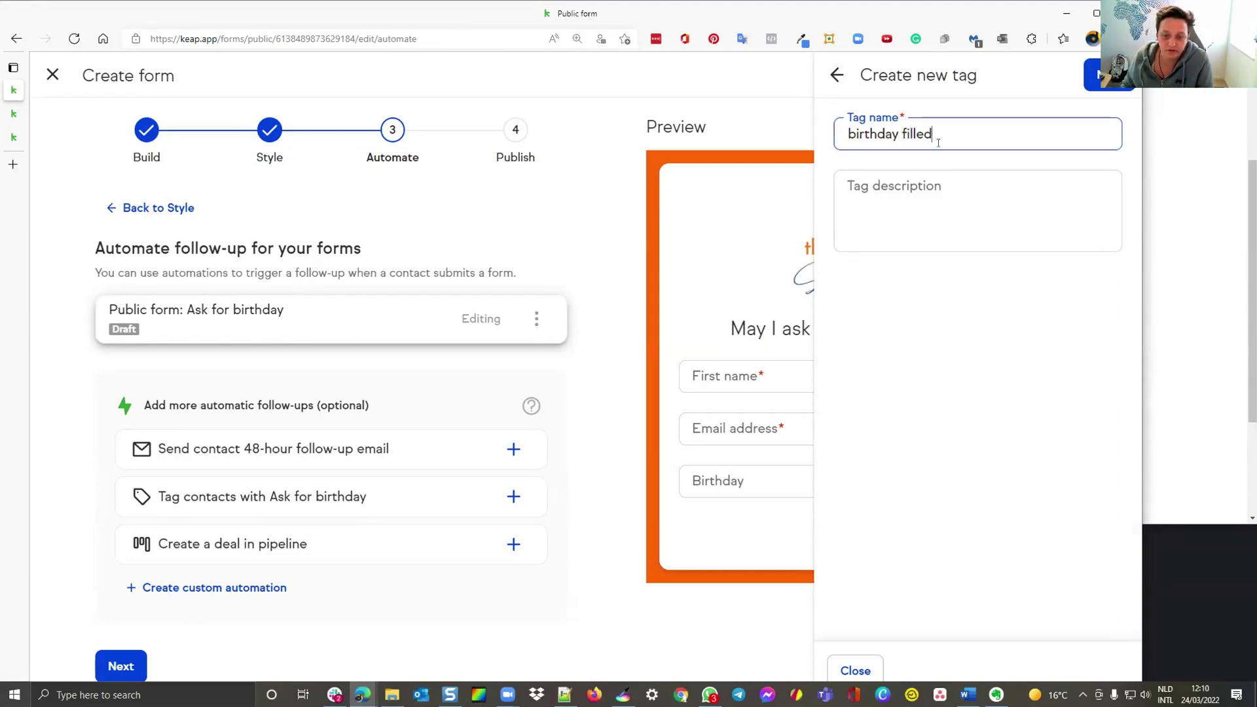
key(Return)
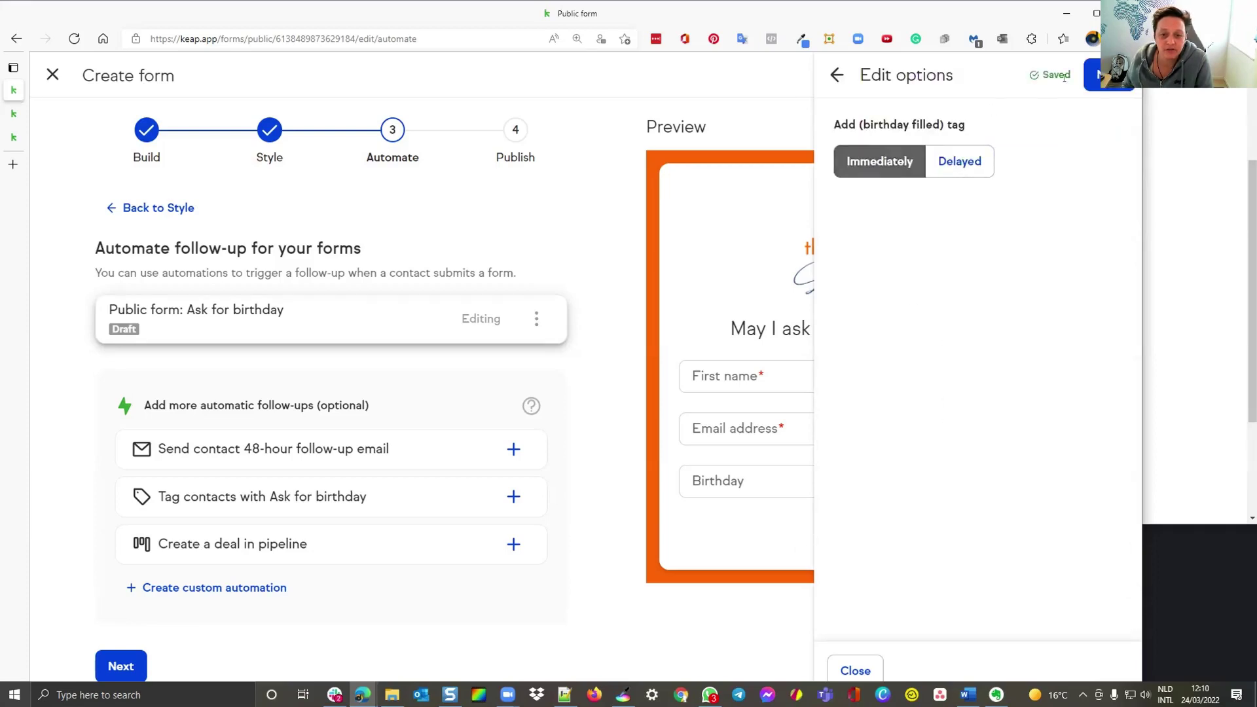
click(1098, 78)
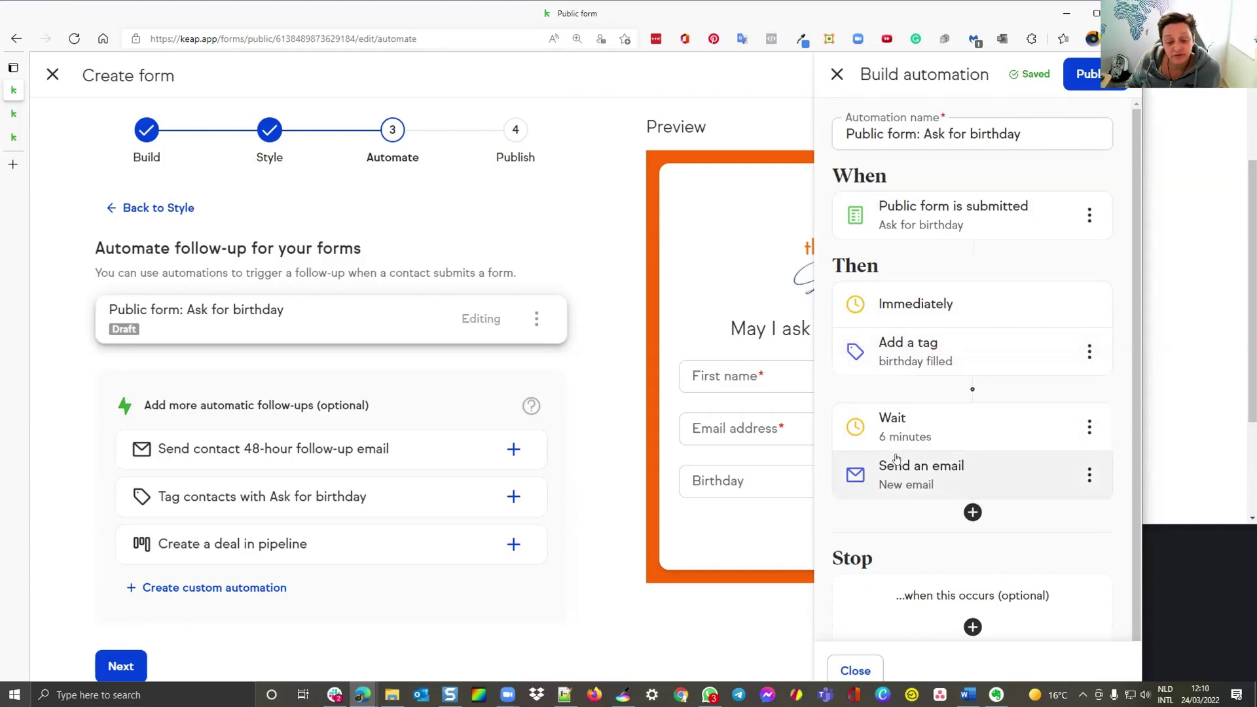
Retitle the automation's email as "thank you for filling in your birhtday", keeping its delay options.
click(949, 478)
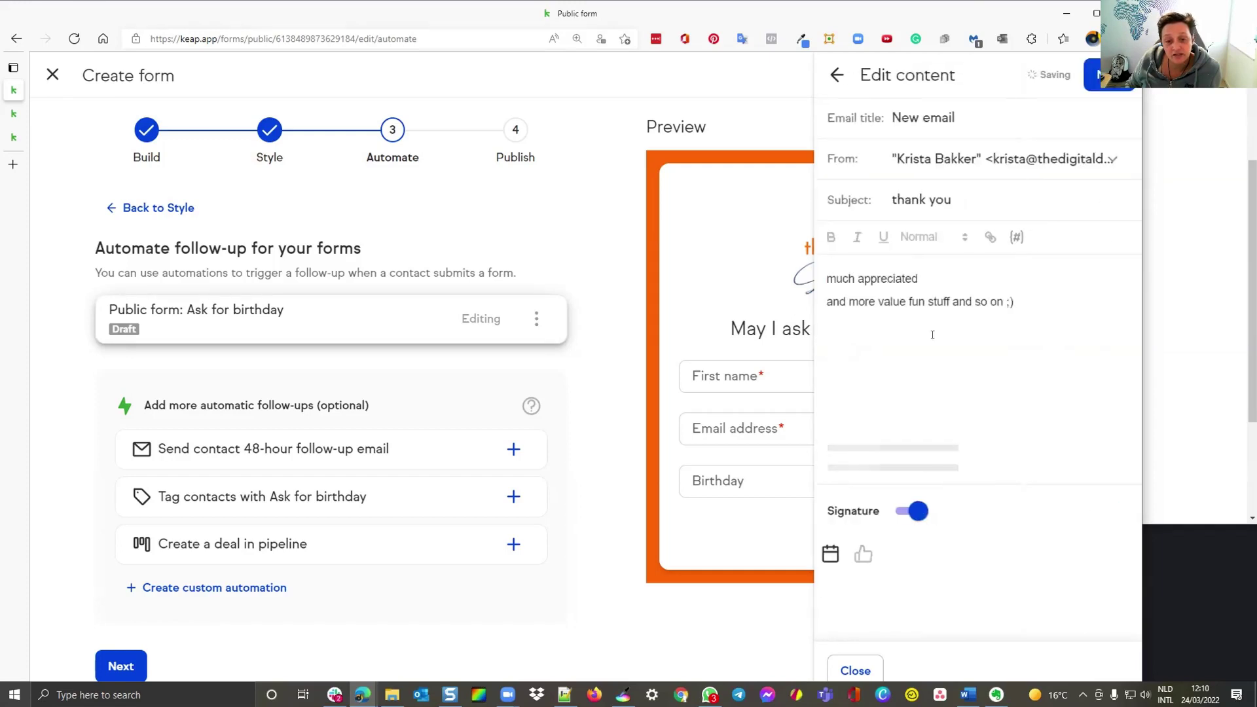
triple_click(919, 118)
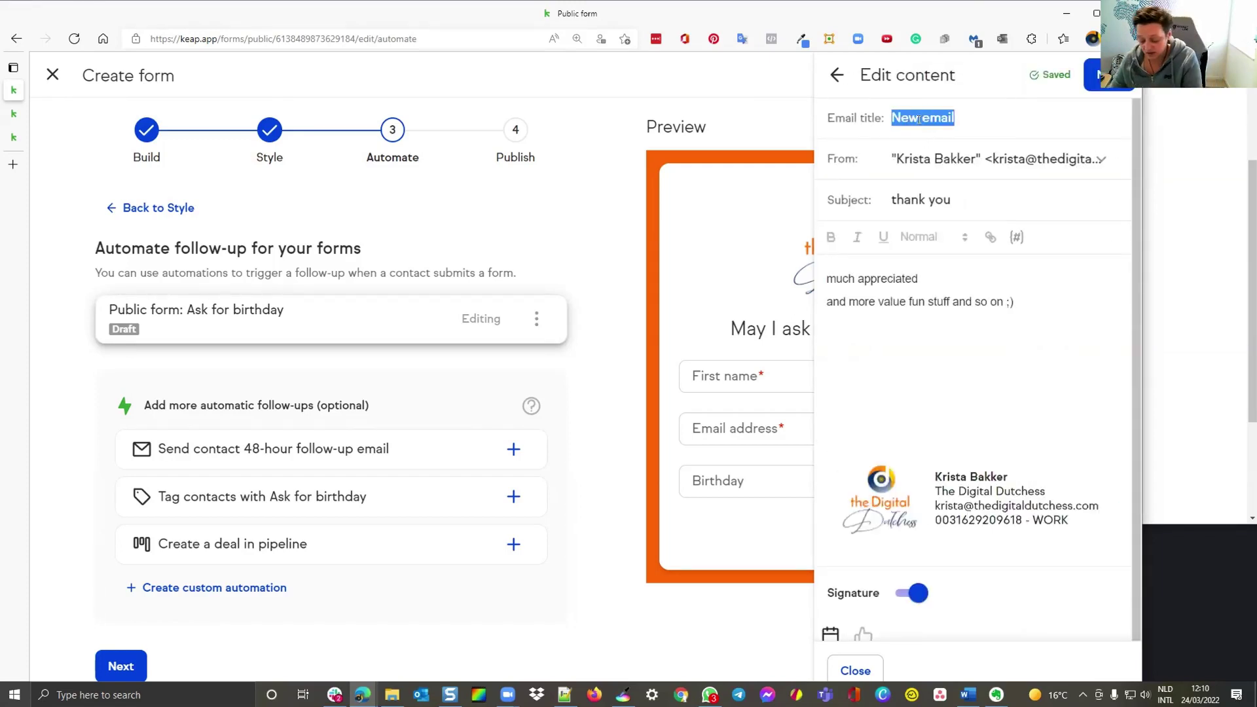
text(thank you for )
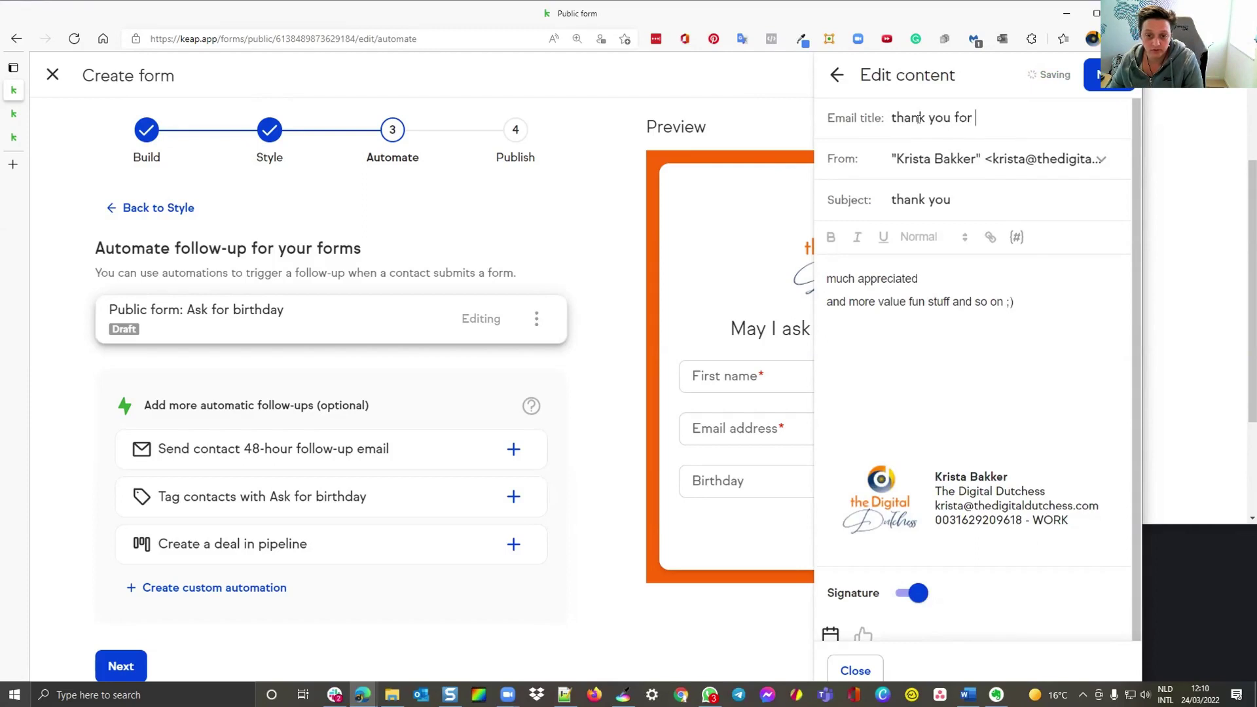
text(filling)
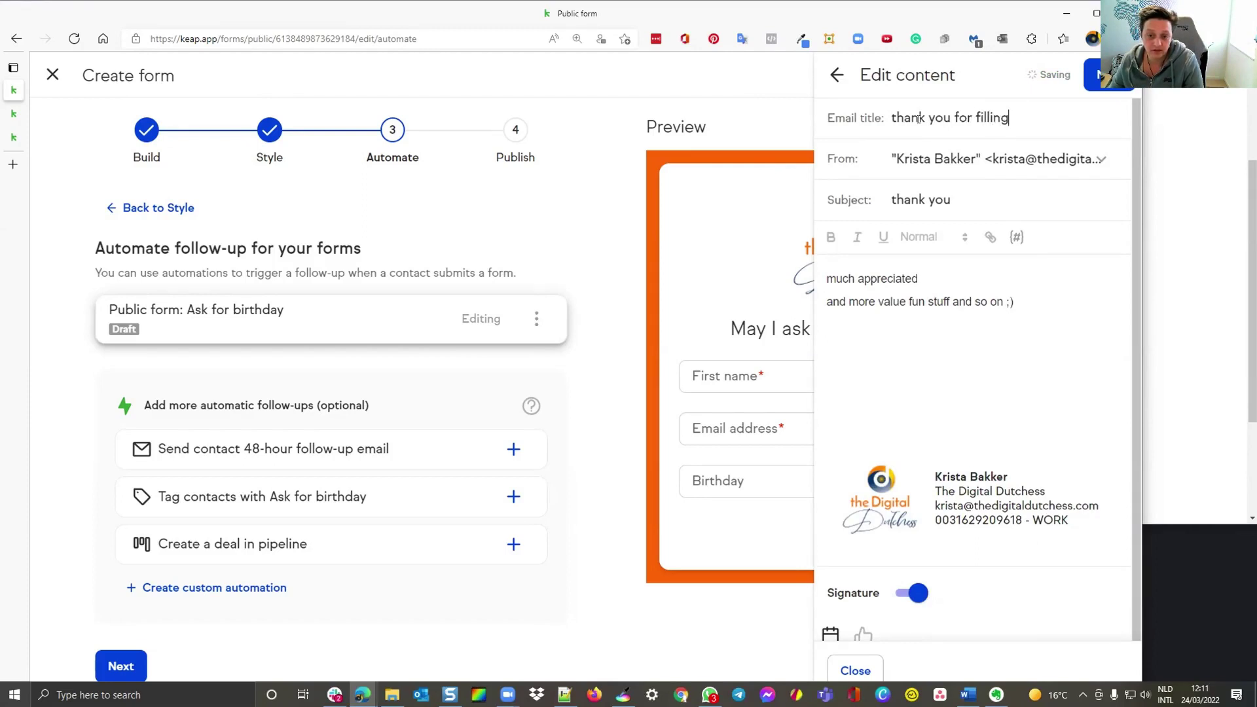
text( in your birhtda)
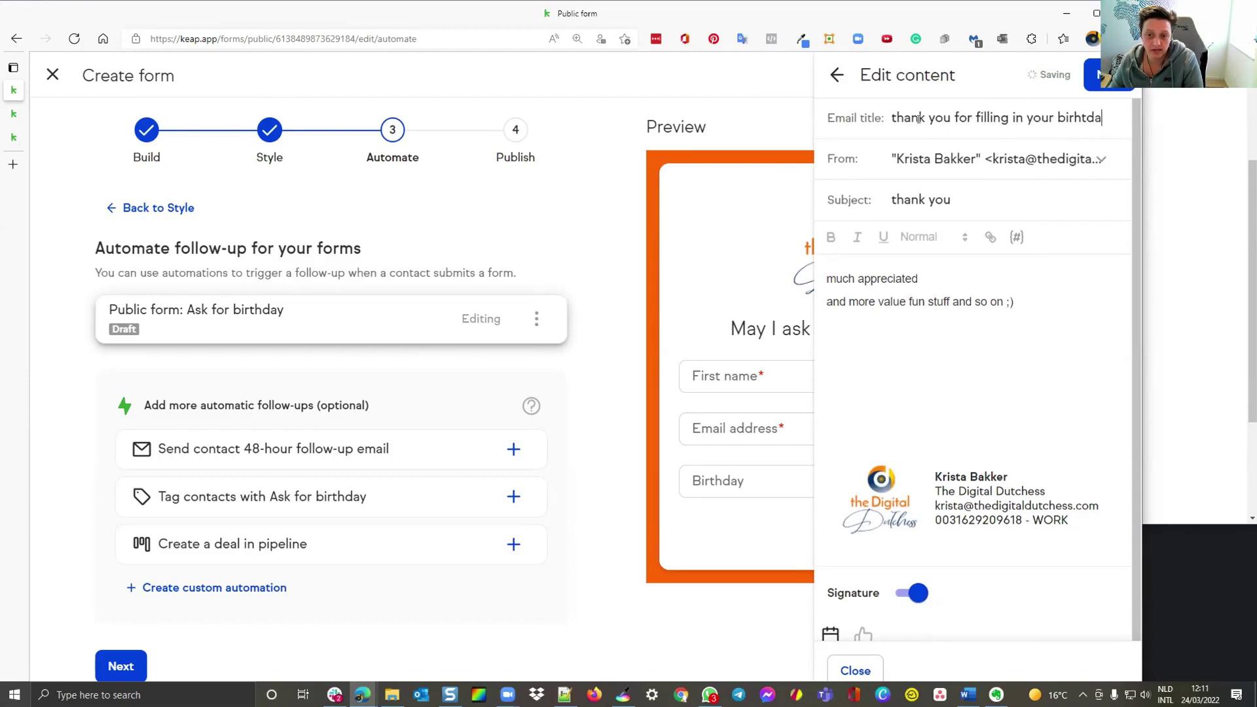
text(y)
click(1108, 75)
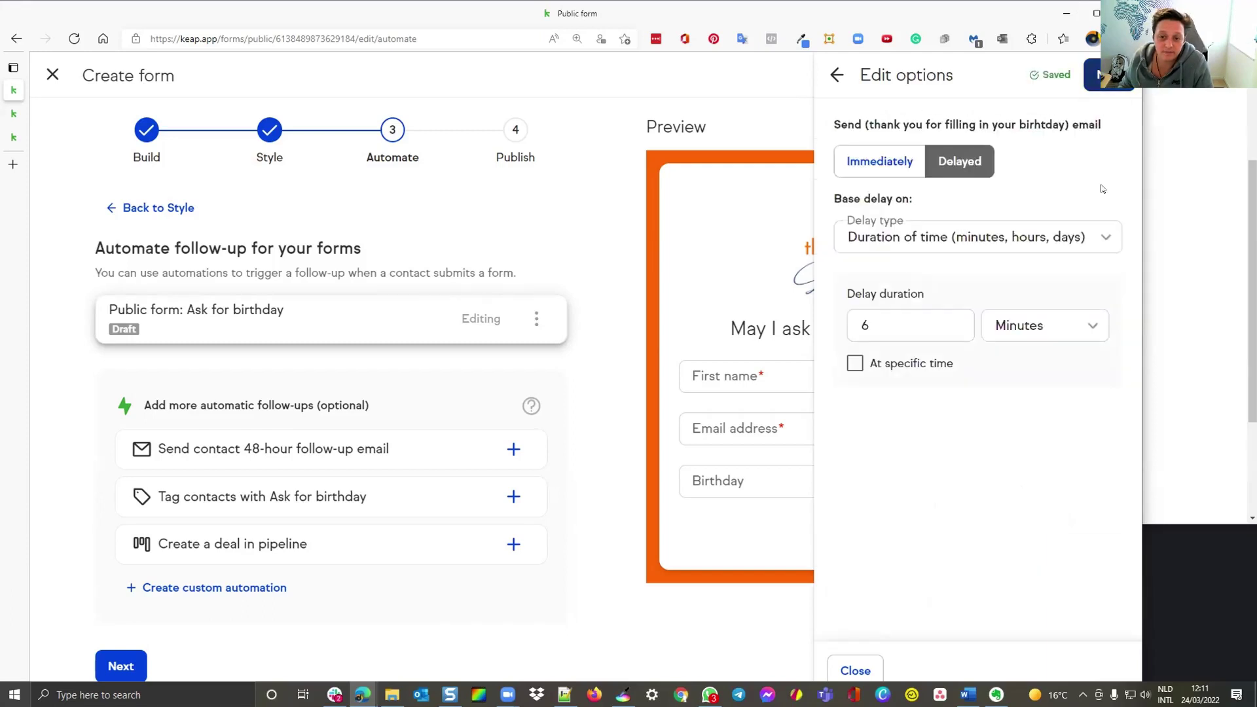
click(1108, 75)
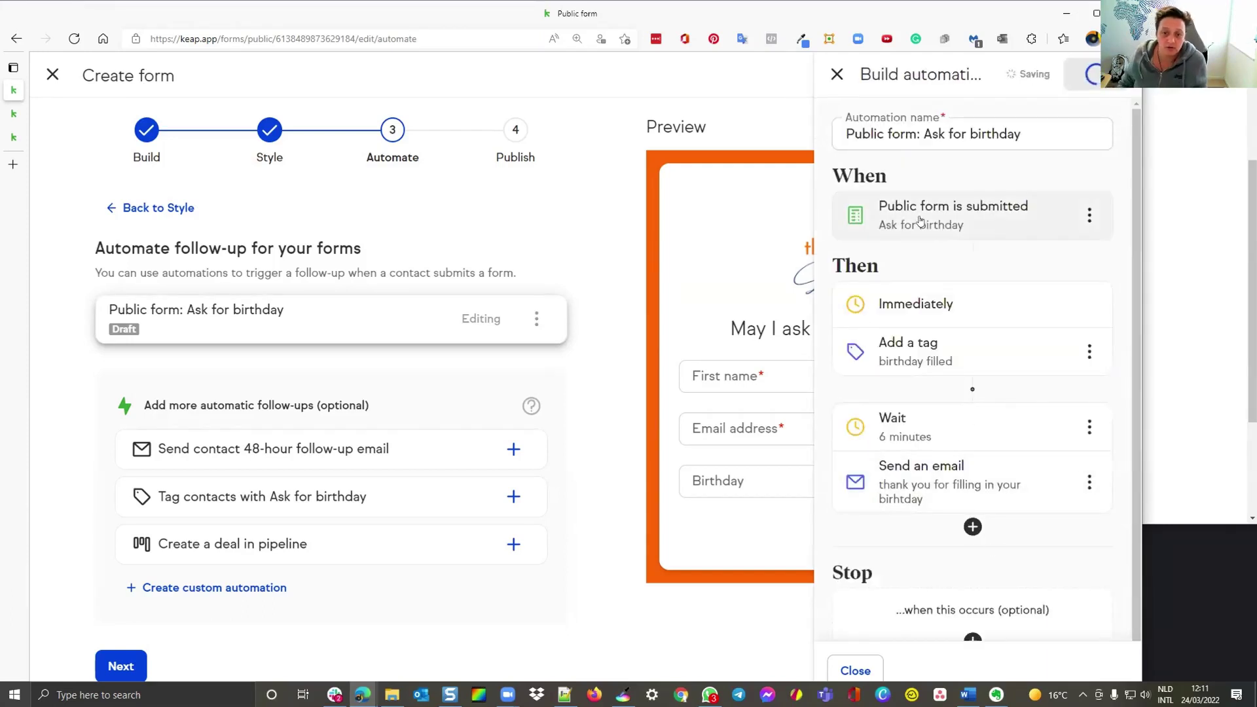
Correct the spelling of "birthday" in the email title and return to the automation overview.
scroll(972, 514, down, 1)
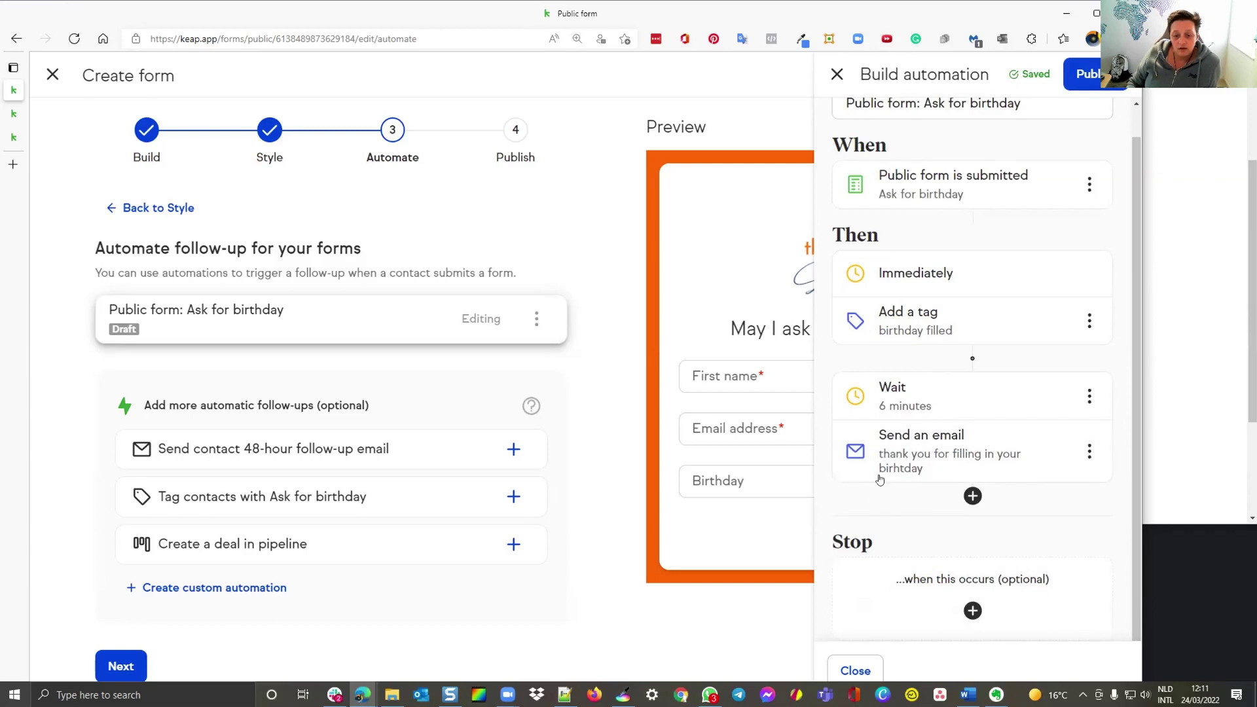
click(905, 471)
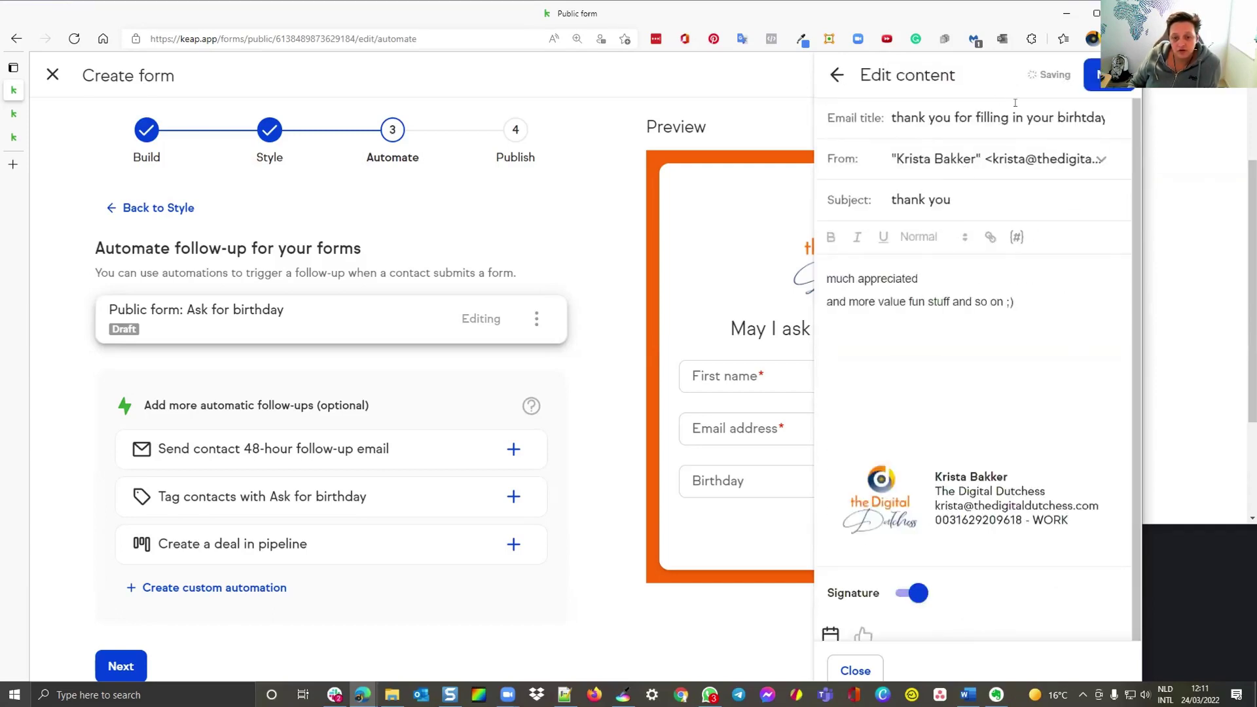
drag(1075, 116, 1084, 116)
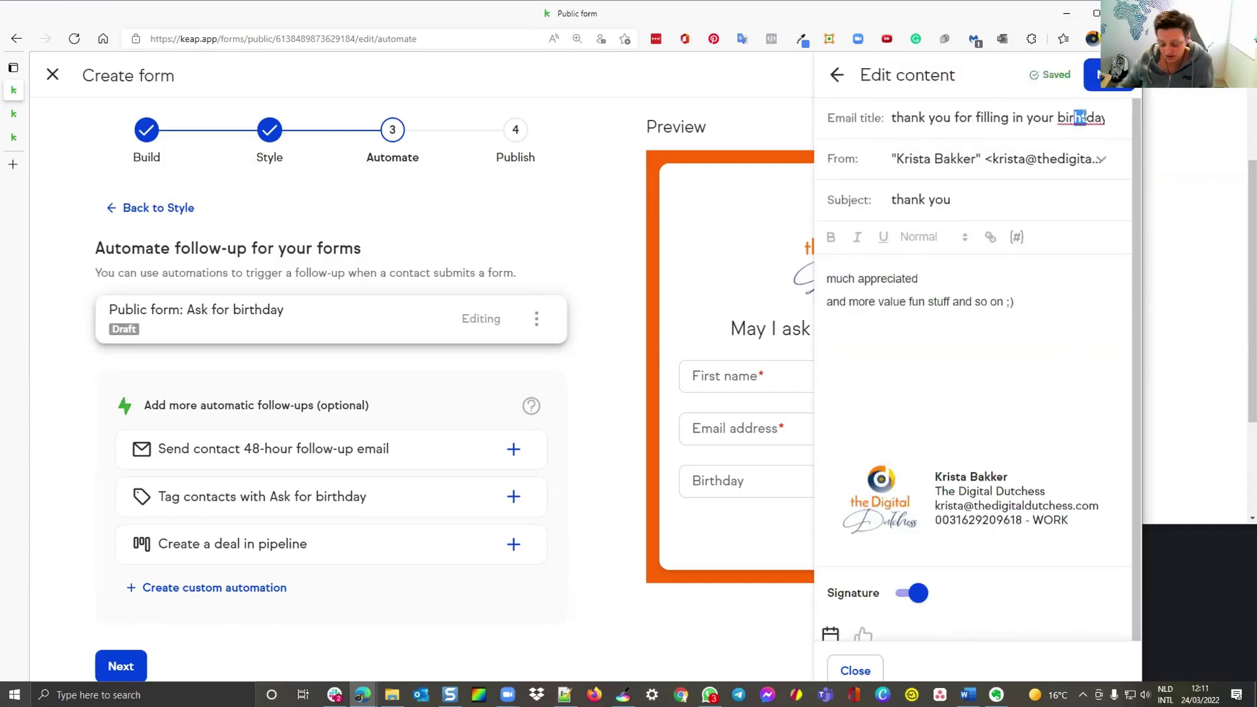
text(th)
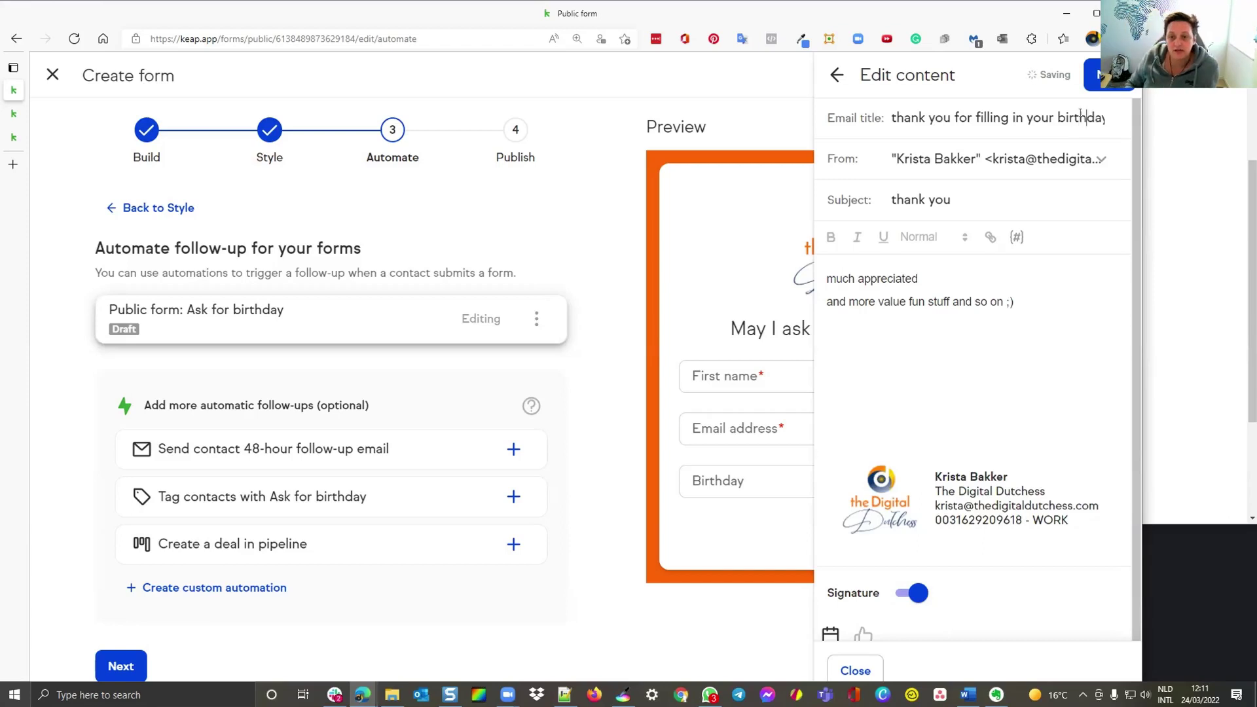
click(1092, 75)
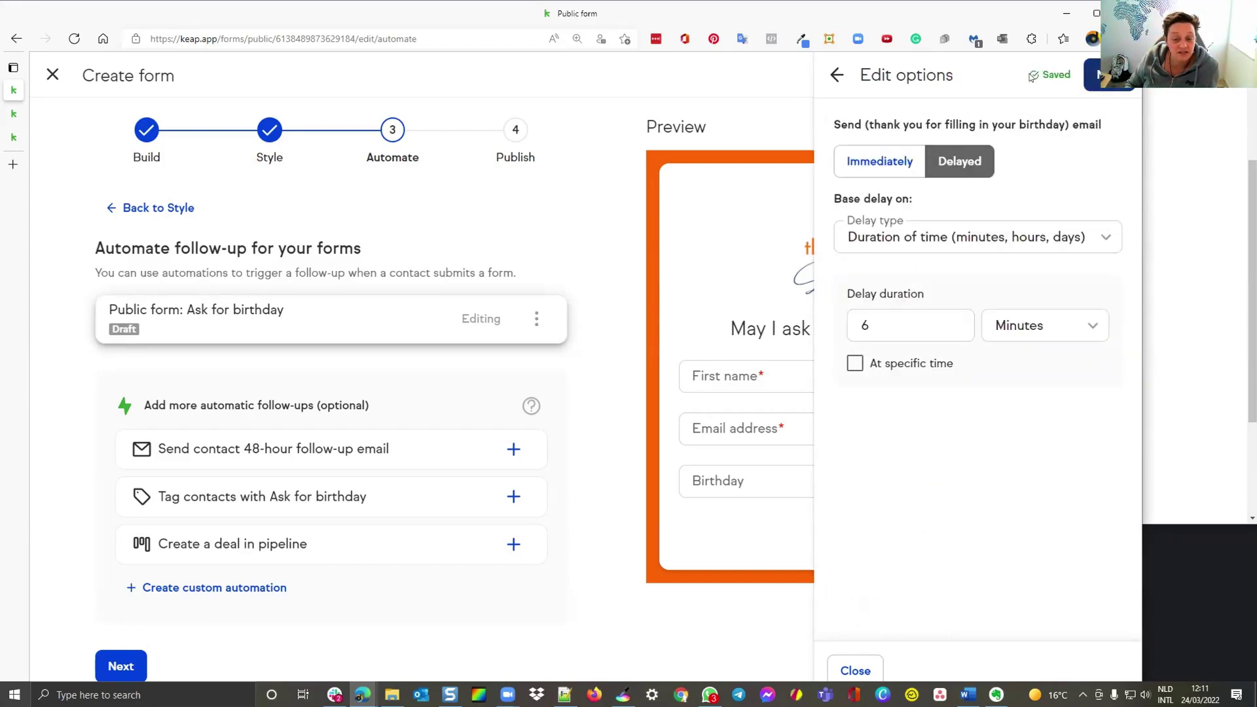
click(837, 73)
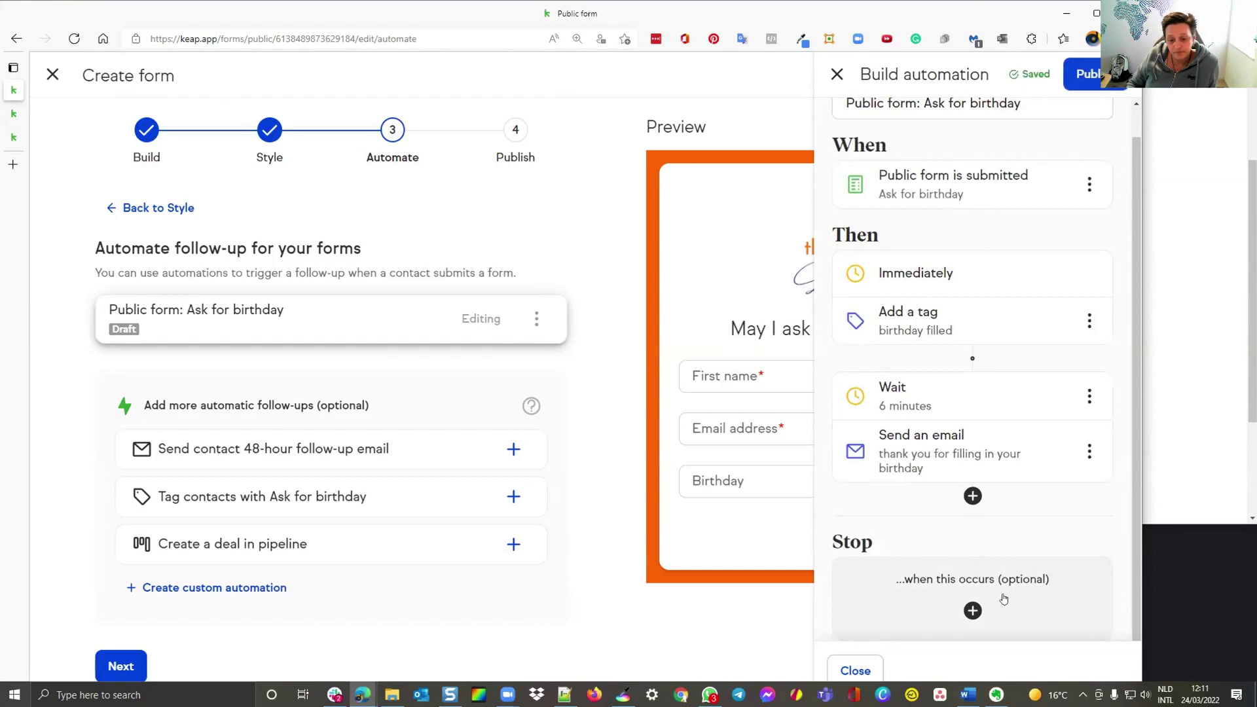
Publish the "Public form: Ask for birthday" automation and proceed to the form's Publish stage.
click(1086, 73)
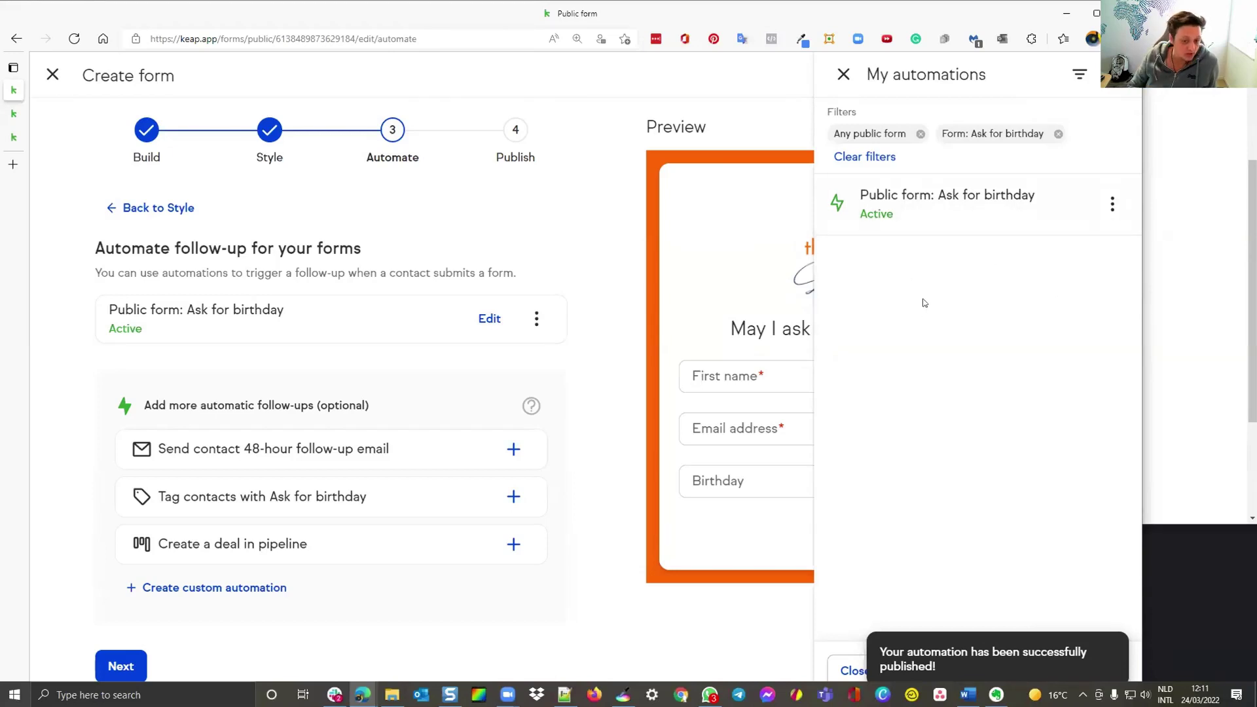
click(843, 73)
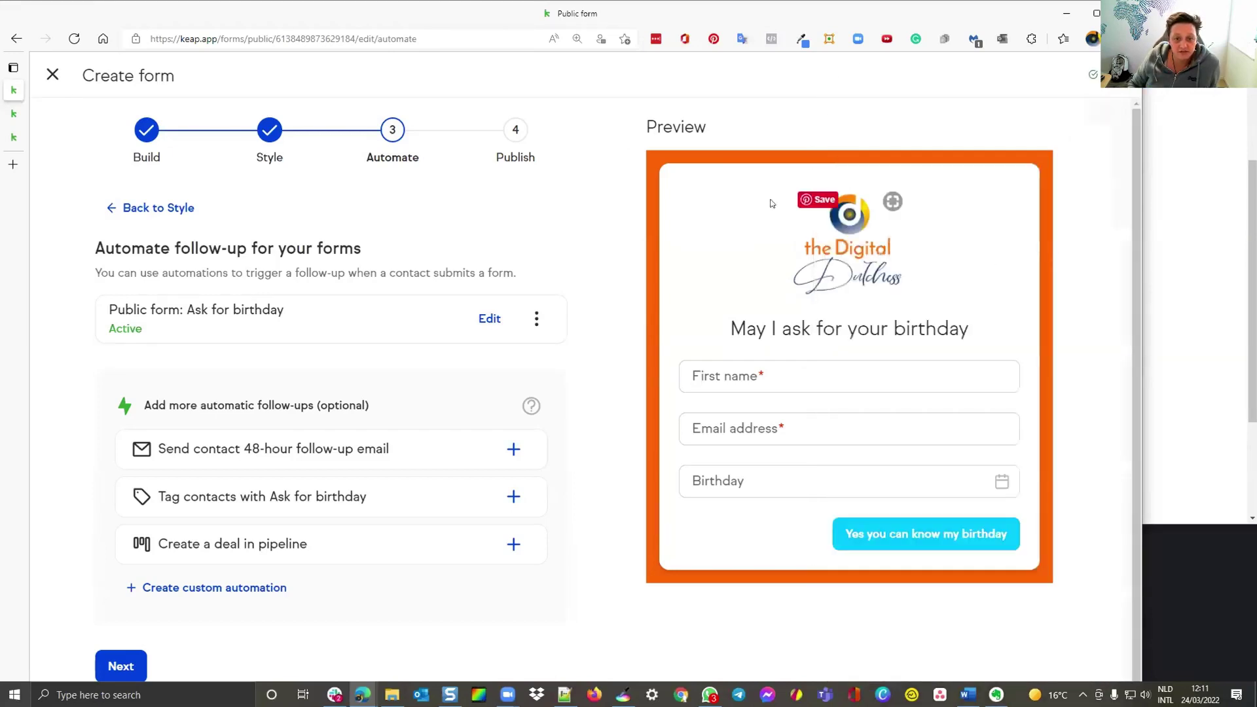
click(137, 661)
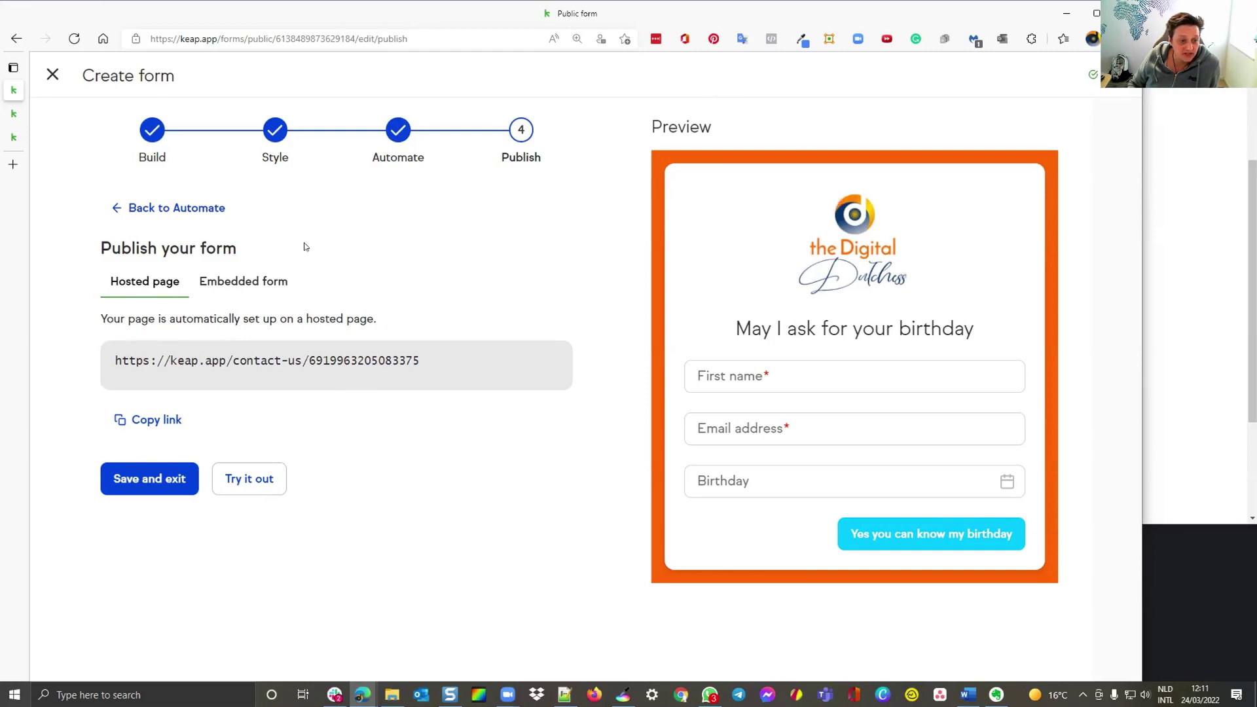
Copy the form's hosted page link and open it in a new browser tab.
triple_click(276, 356)
key(ctrl+c)
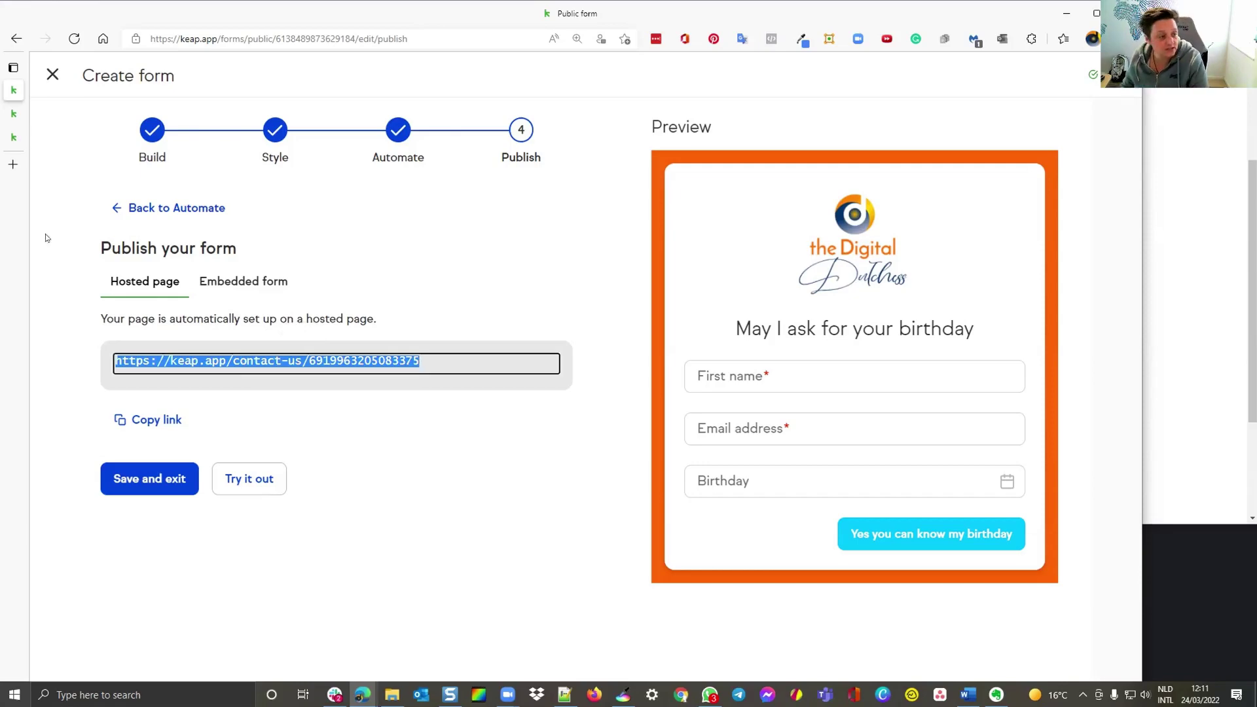
click(11, 165)
key(ctrl+v)
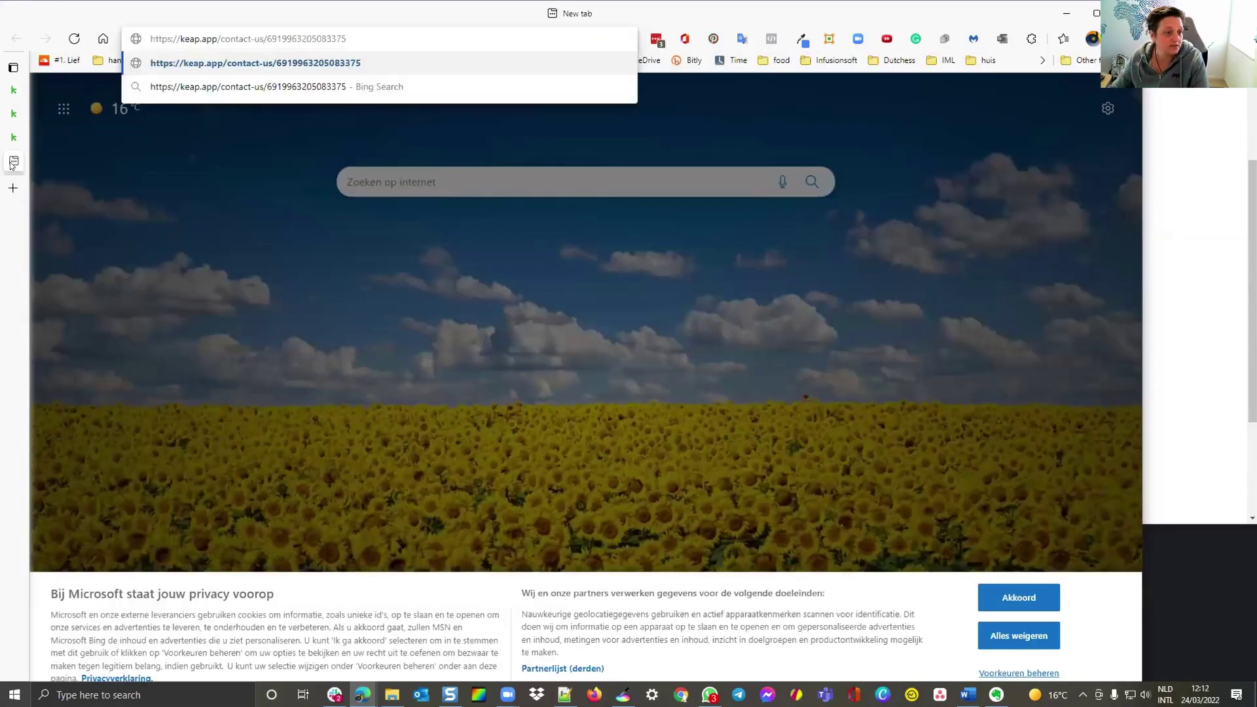
key(Return)
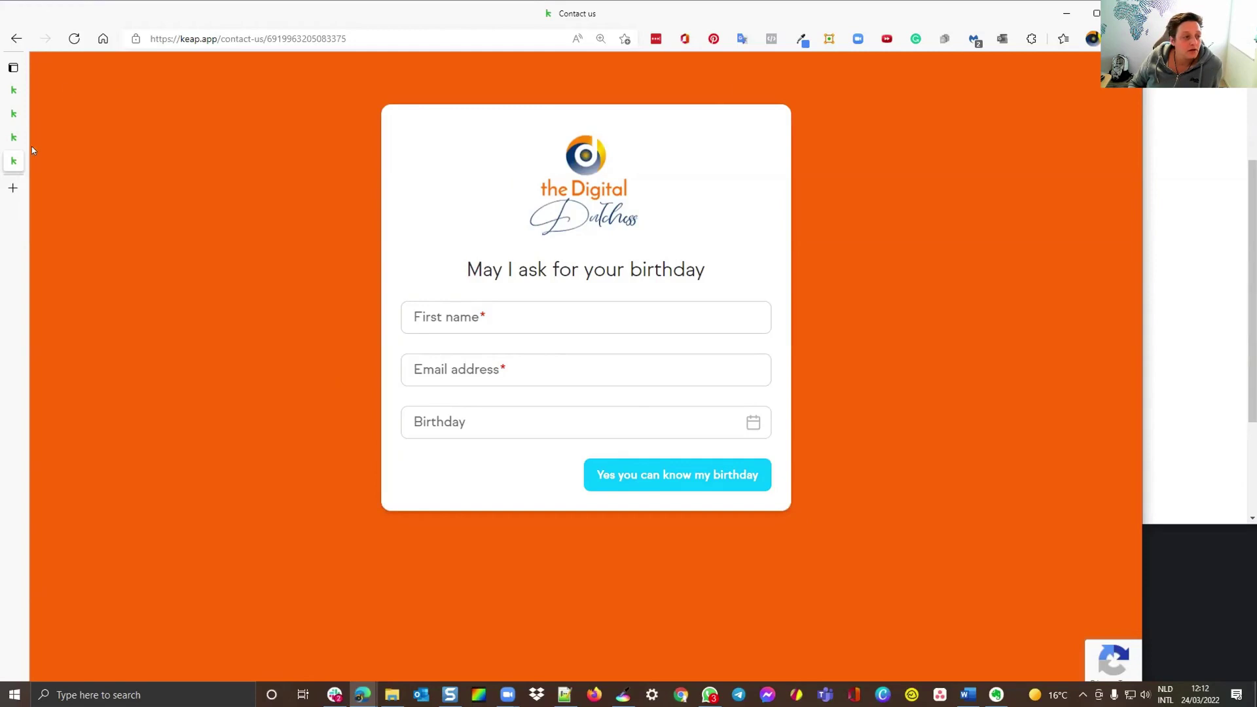
Return to the form editor, save and exit the form, and go to the Easy automations overview.
mouse_move(45, 127)
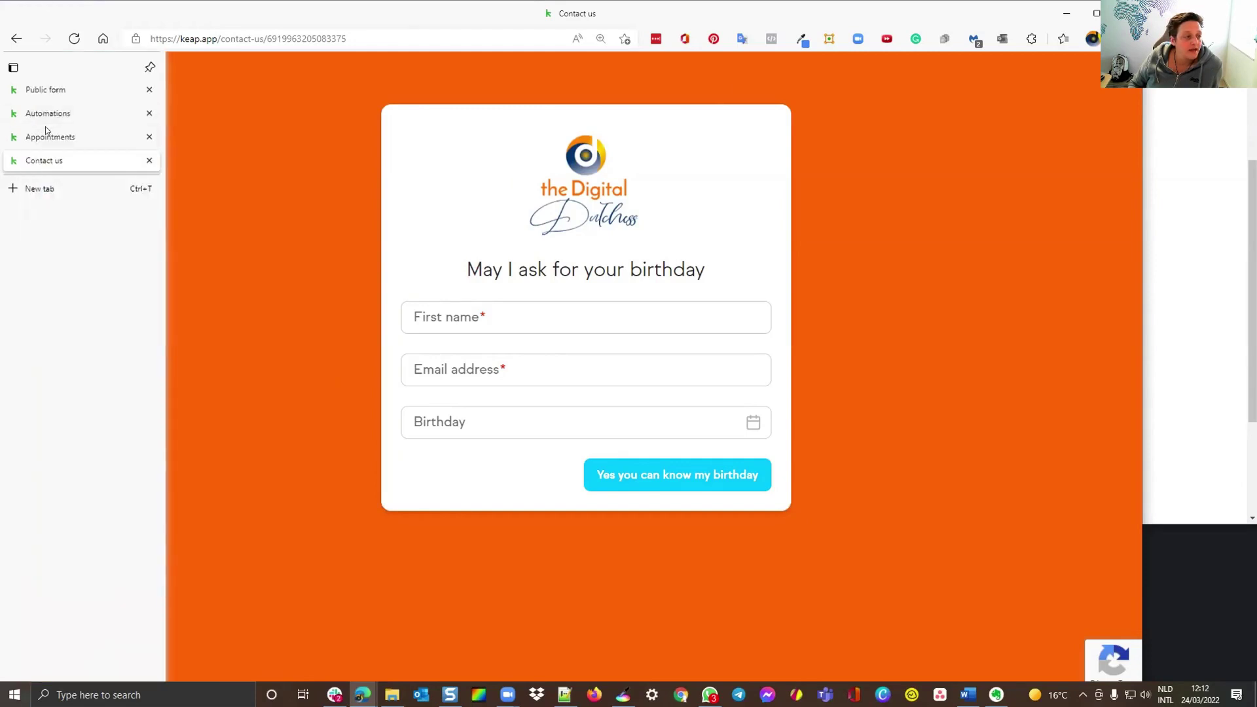
click(54, 92)
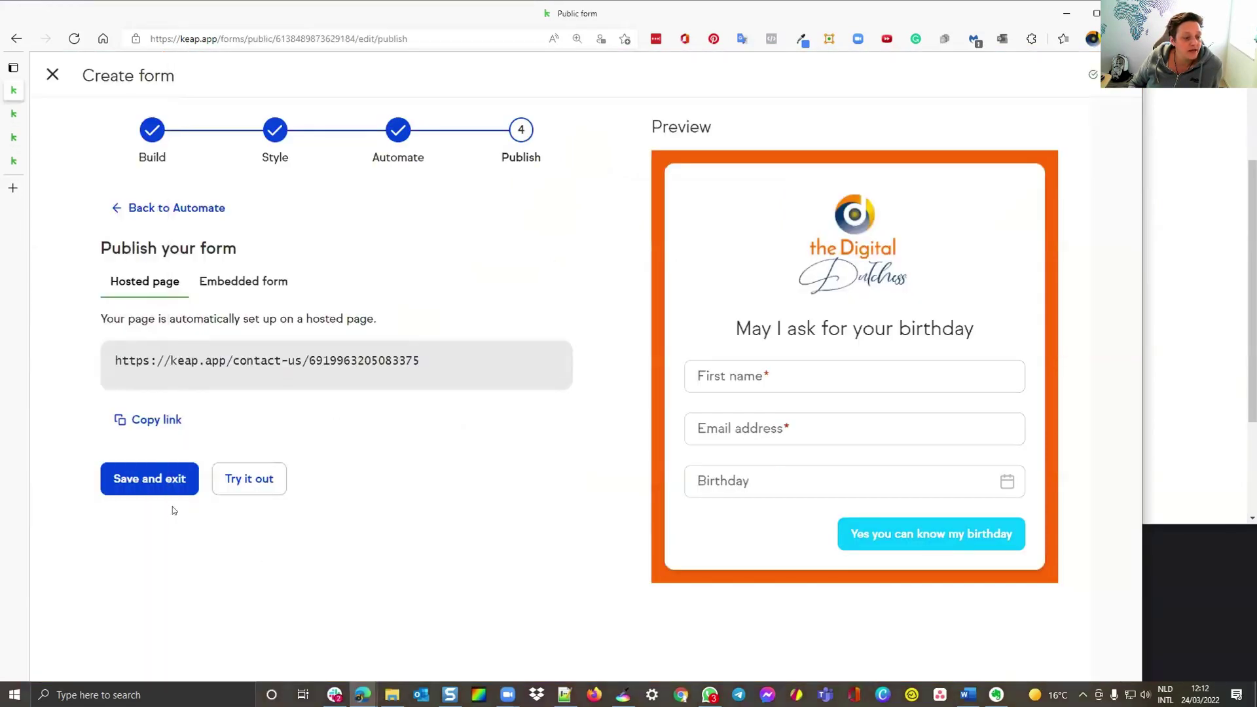
click(175, 479)
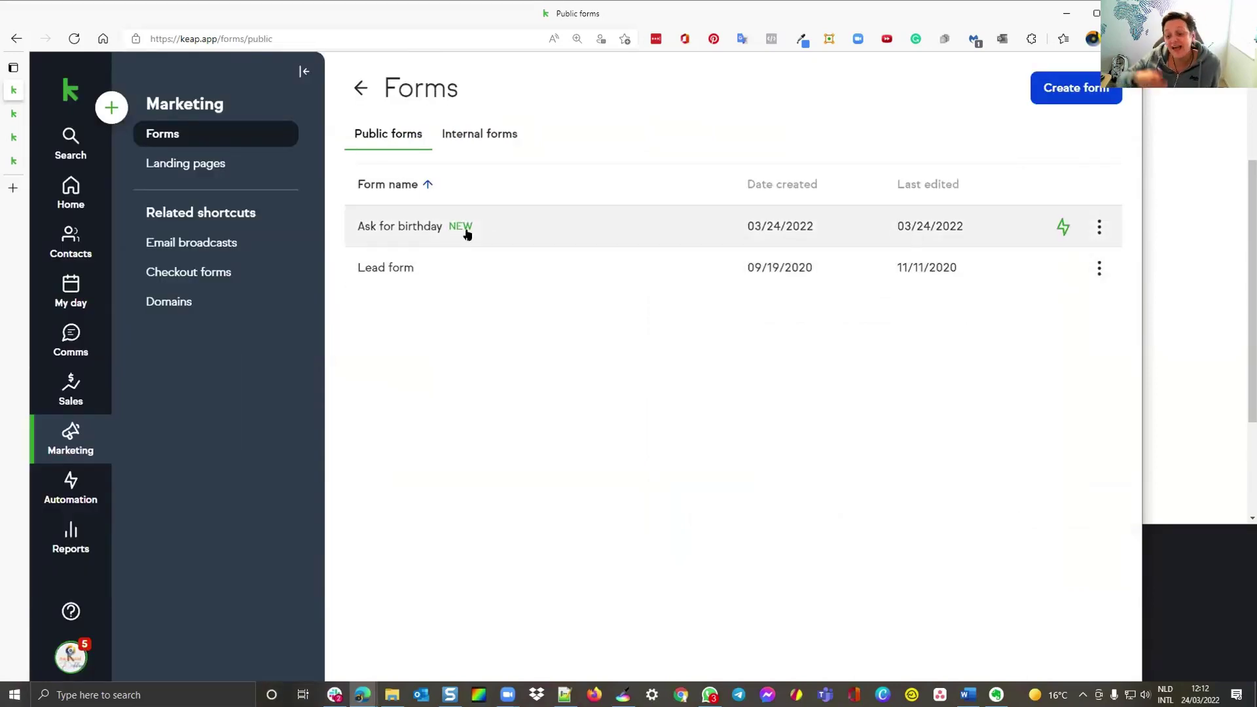
click(67, 486)
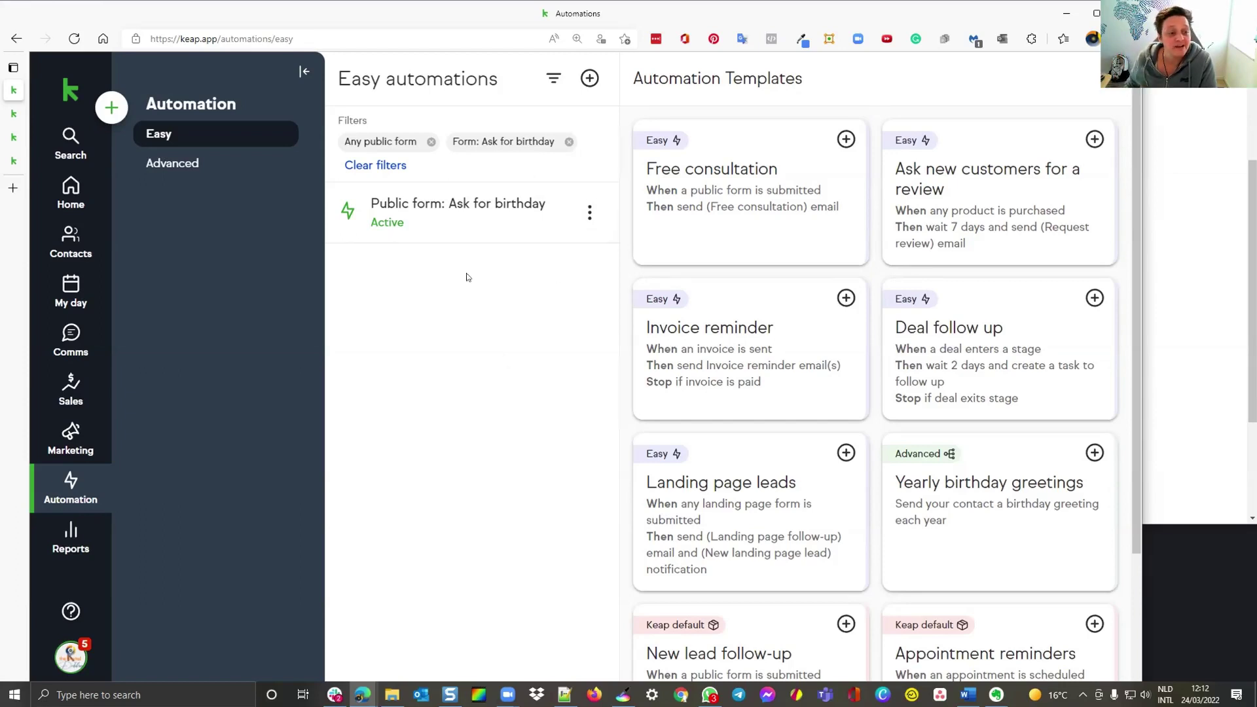
Create a new easy automation and name it "Ask for birthday".
click(583, 82)
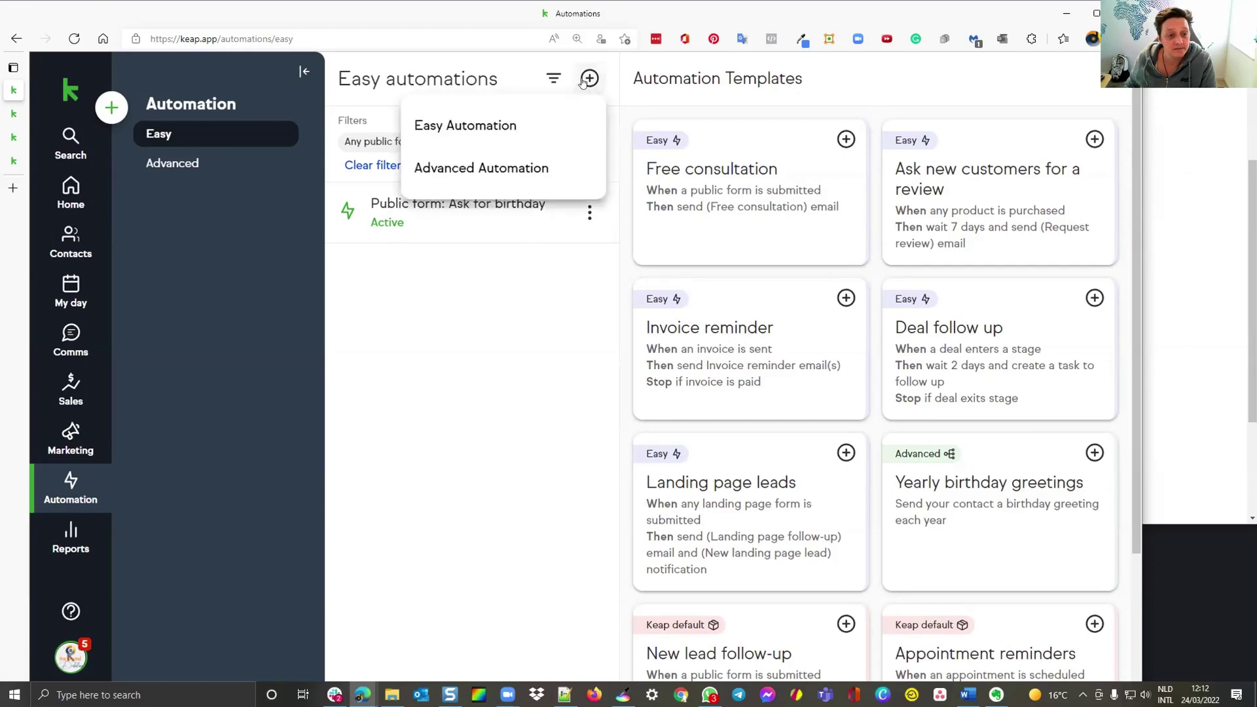
click(493, 125)
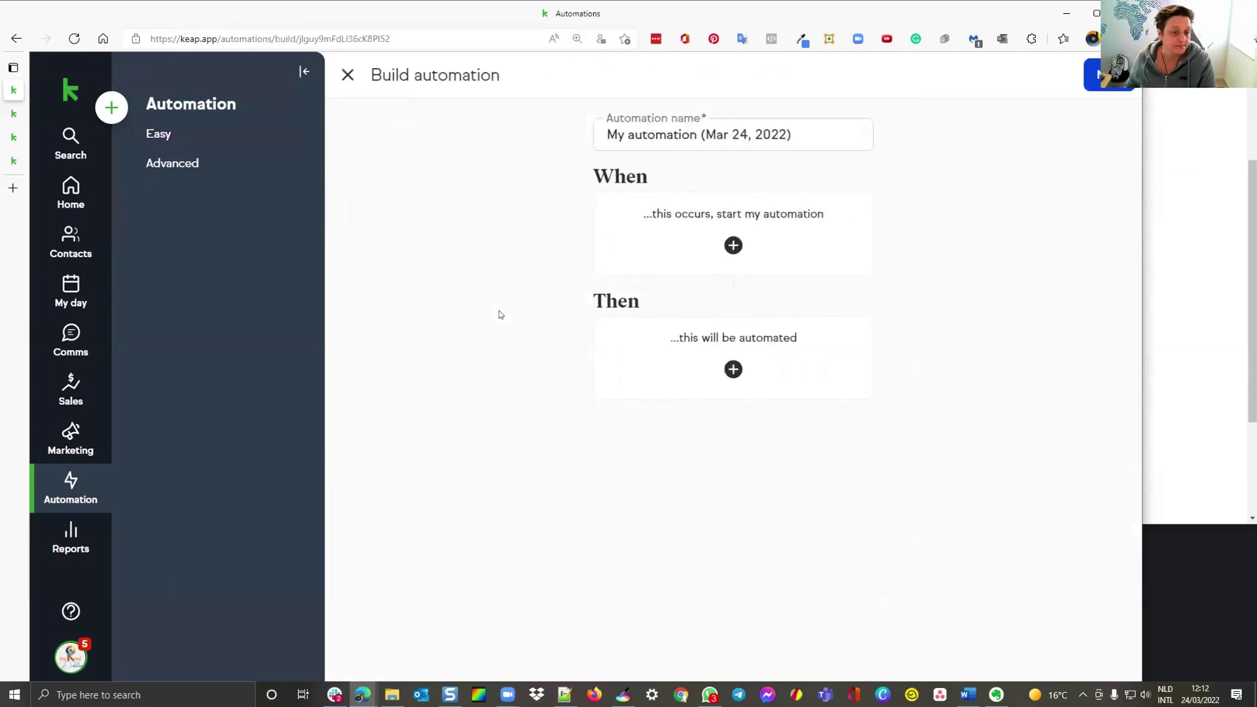
drag(816, 131, 515, 140)
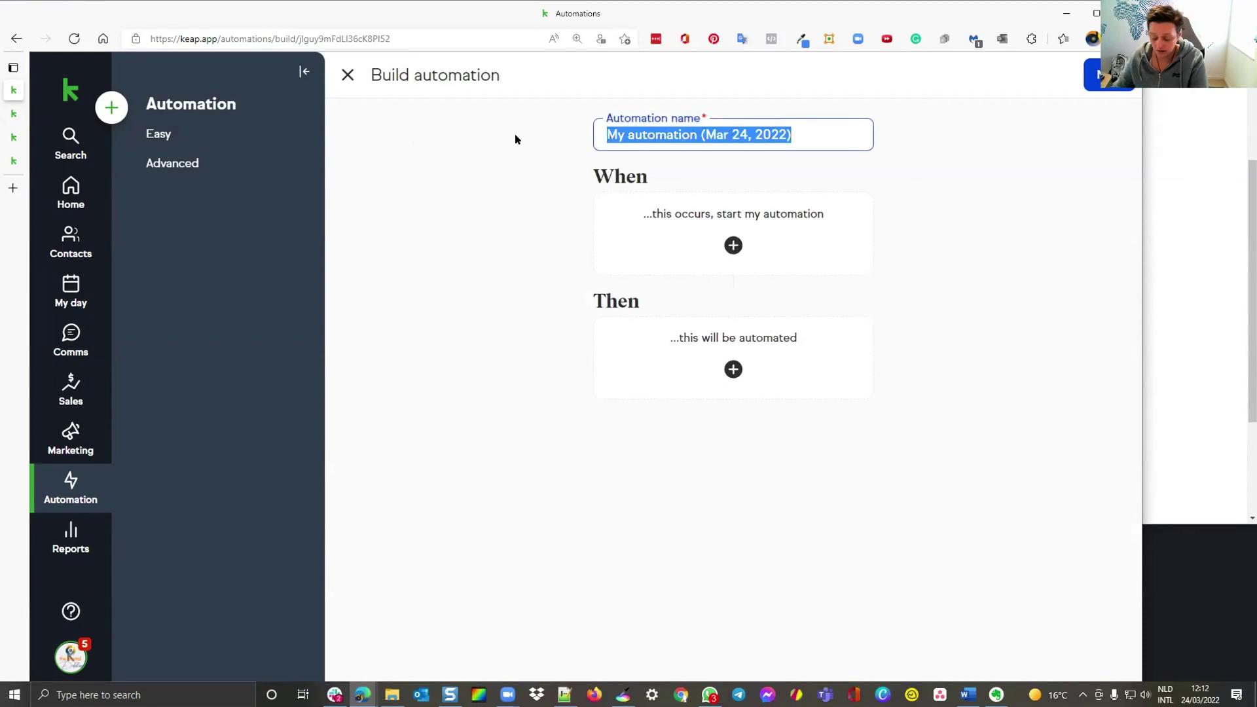
text(Ask for bir)
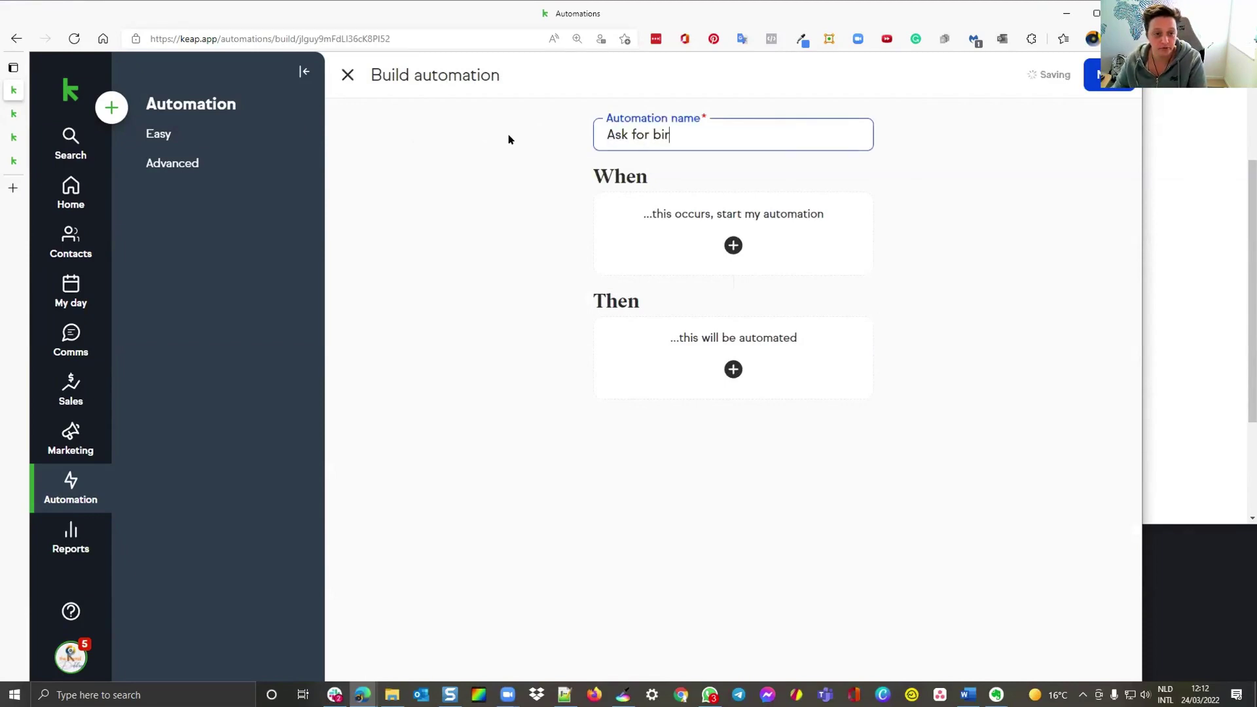
text(thday)
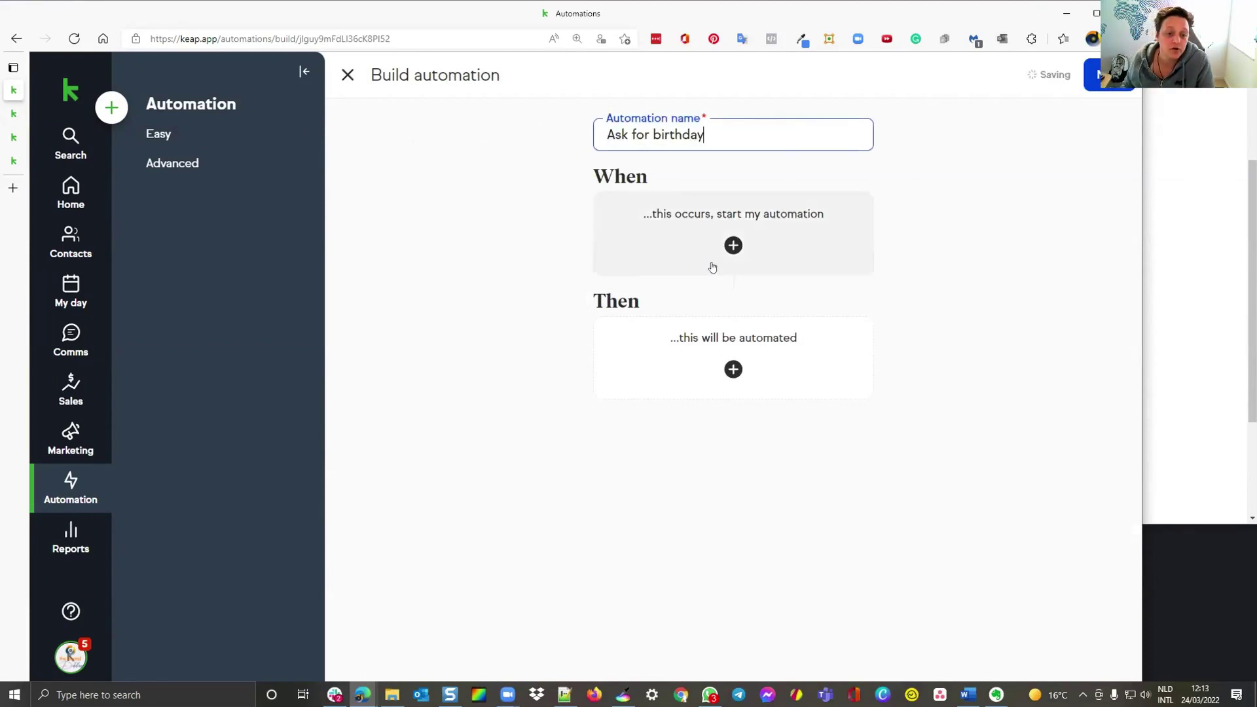
Set the automation's trigger to the tag "Ask for Birthday - birthday still empty" being added.
click(733, 246)
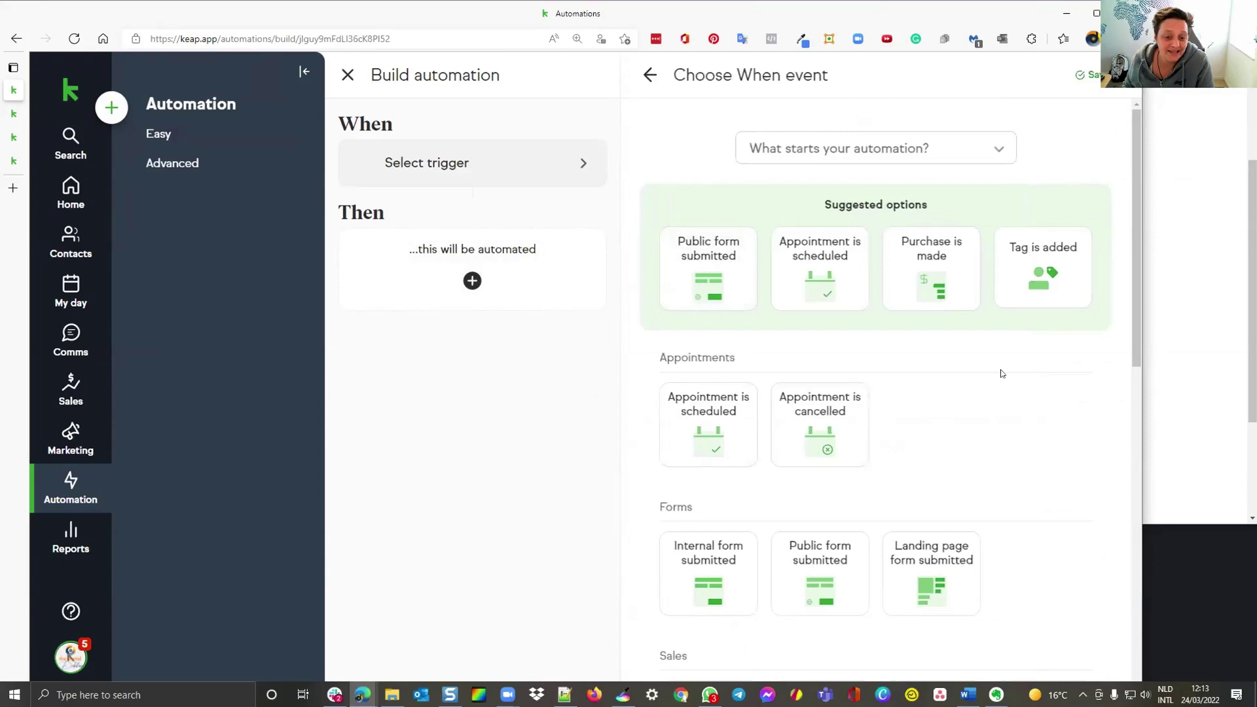
click(1027, 282)
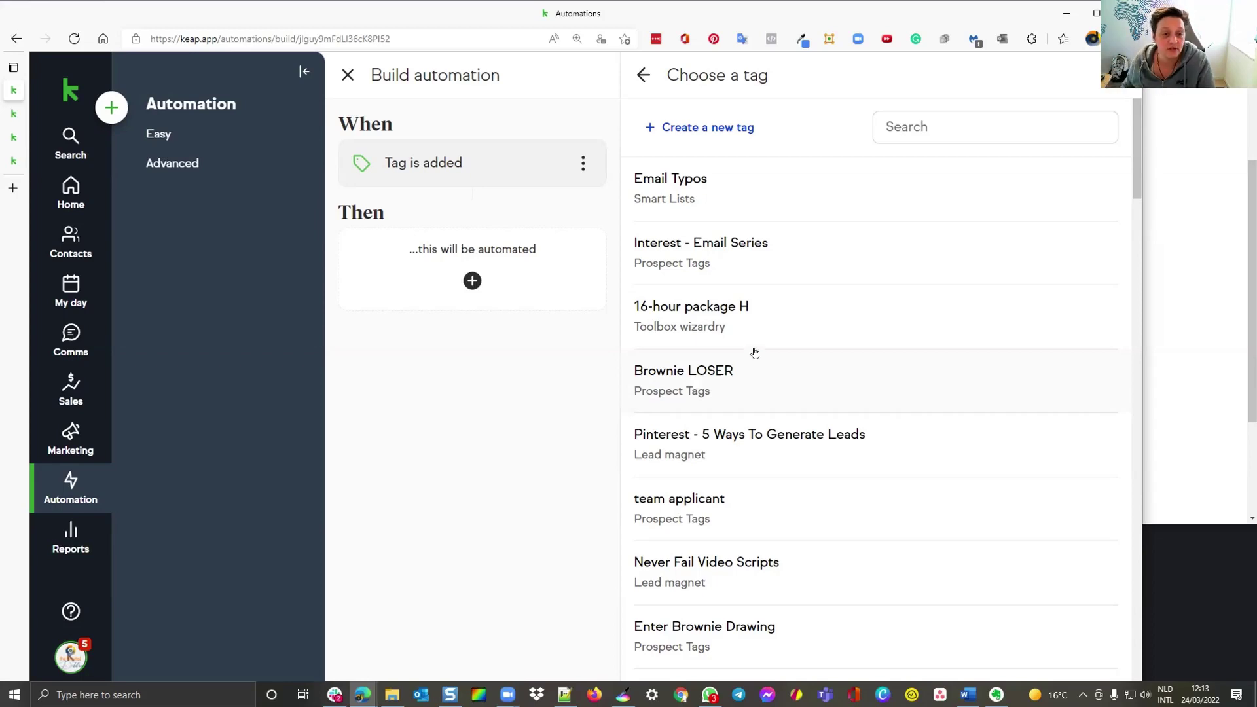
click(951, 123)
text(as)
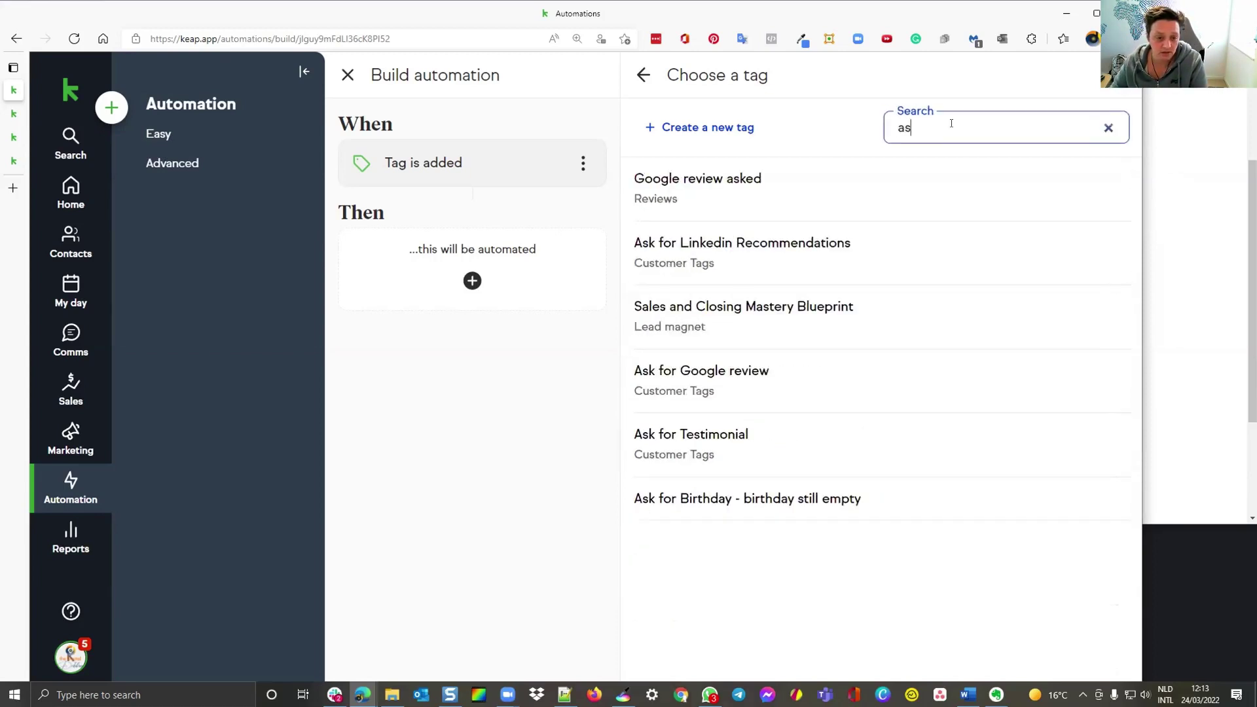
click(783, 498)
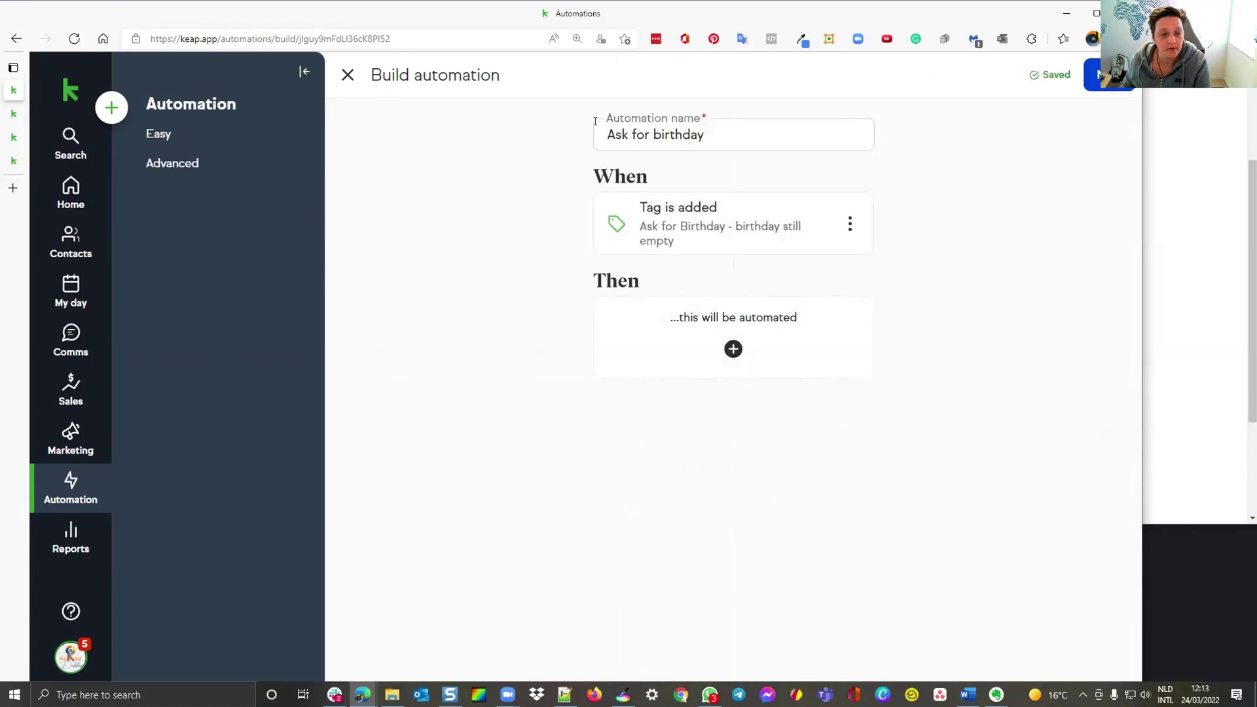
Add a send-email action using a blank email titled "ask for birthday" with the subject "fill in birthday".
click(733, 349)
click(720, 275)
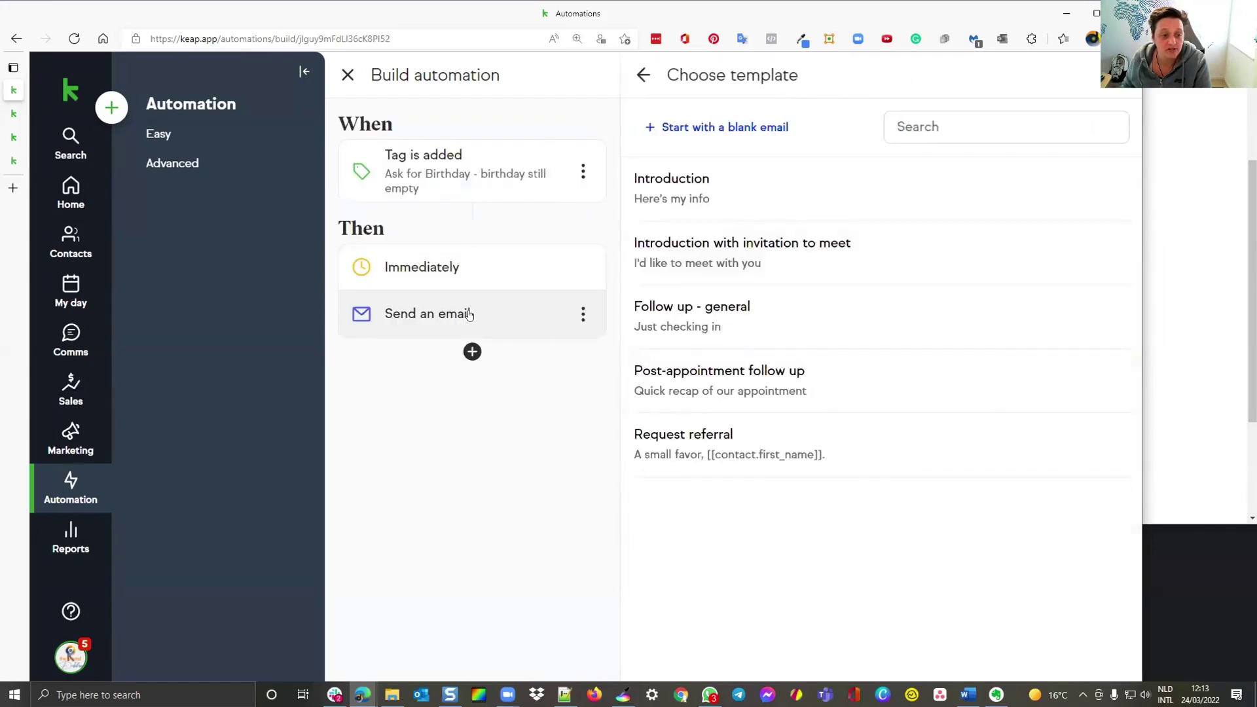
click(722, 127)
triple_click(751, 116)
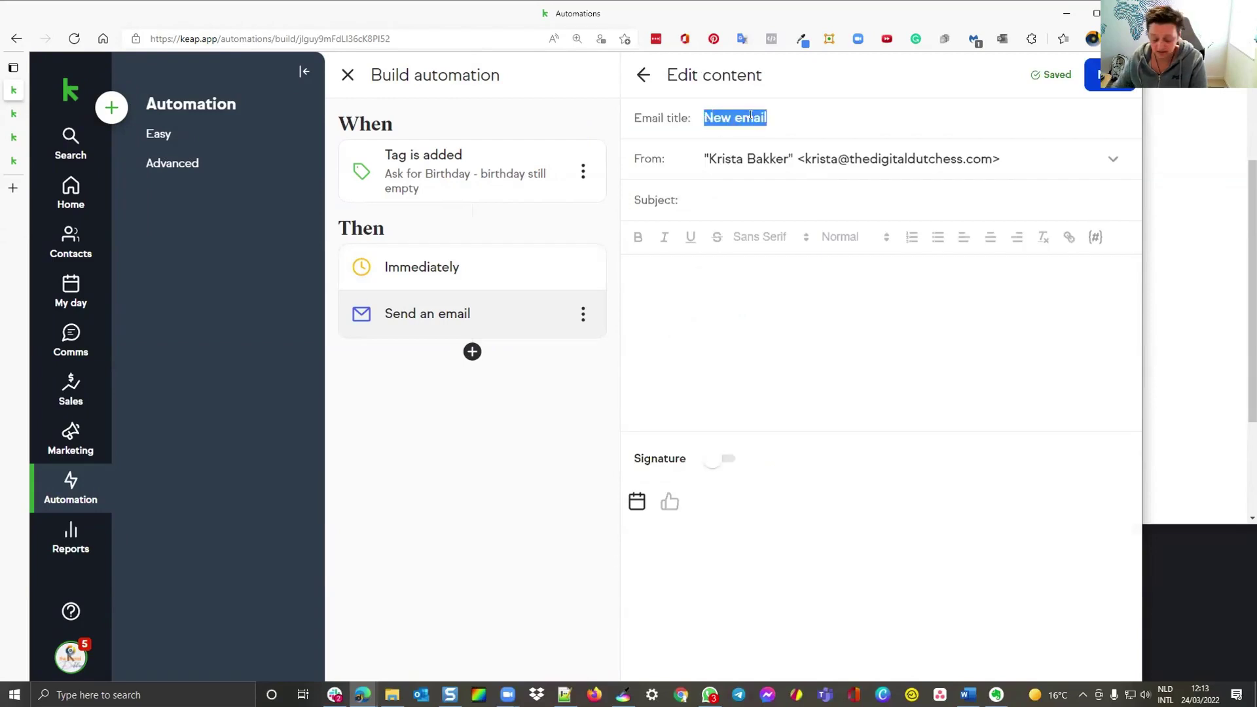
text(ask f)
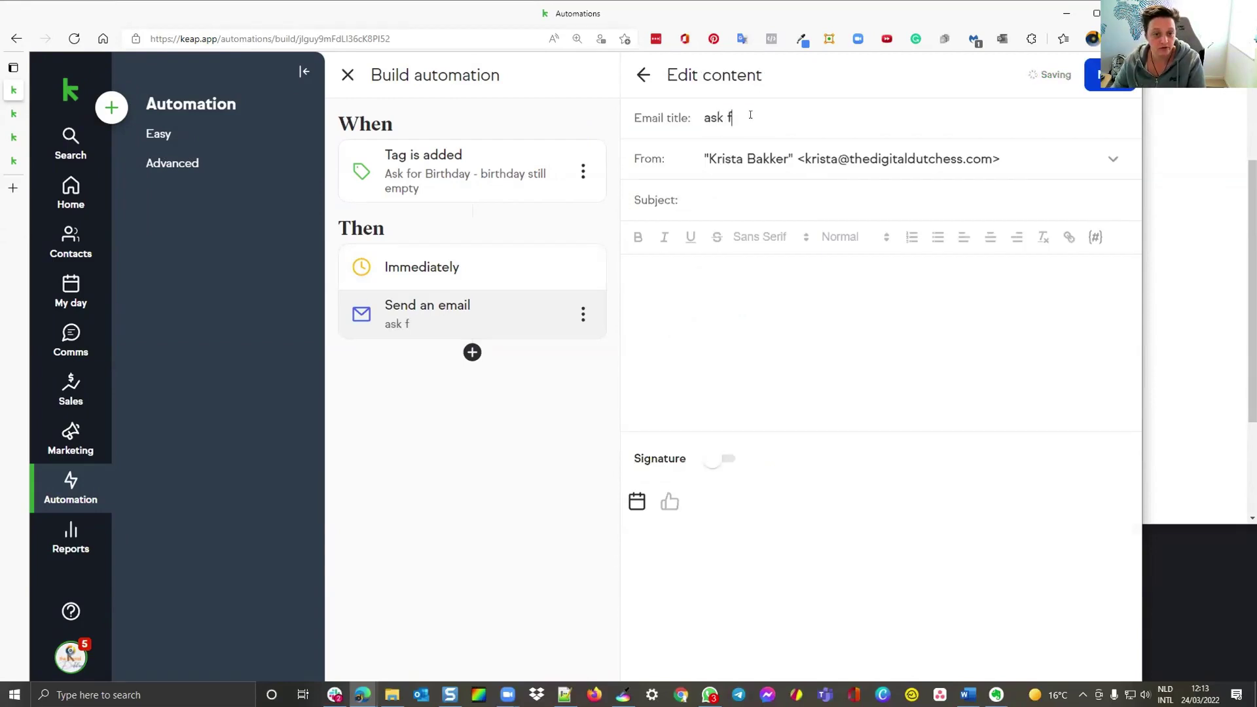
text(or birthday)
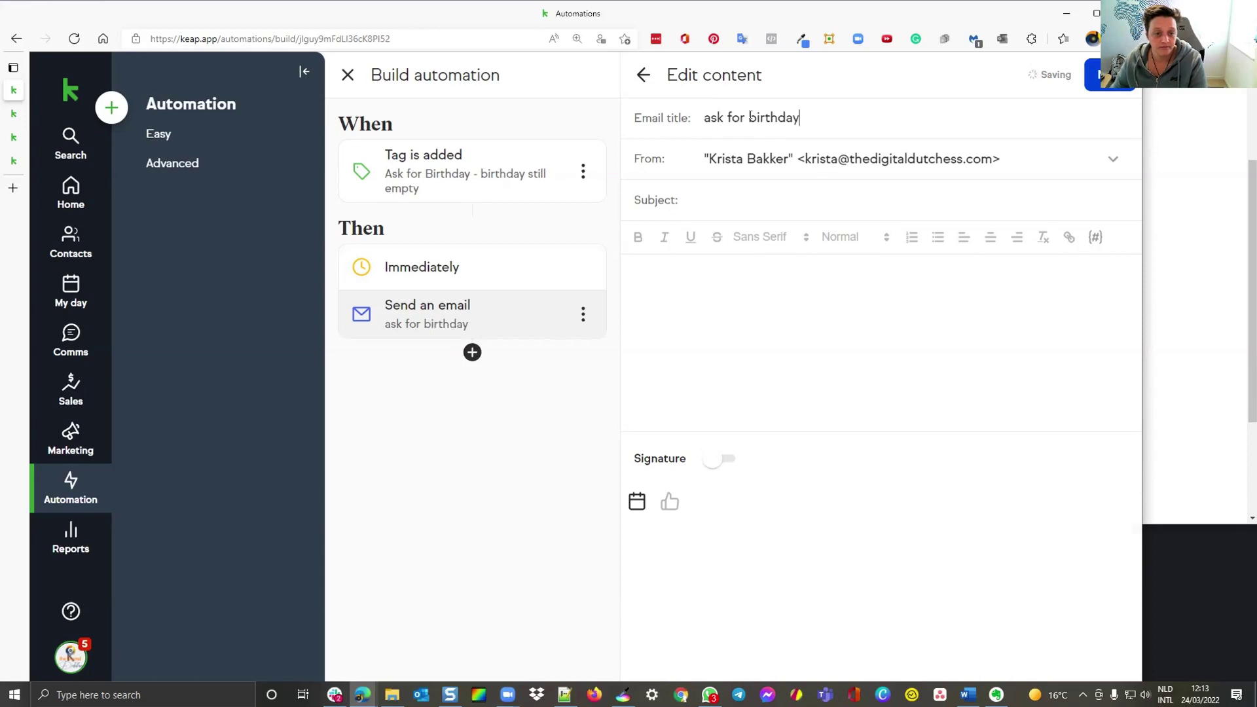
click(783, 197)
text(f)
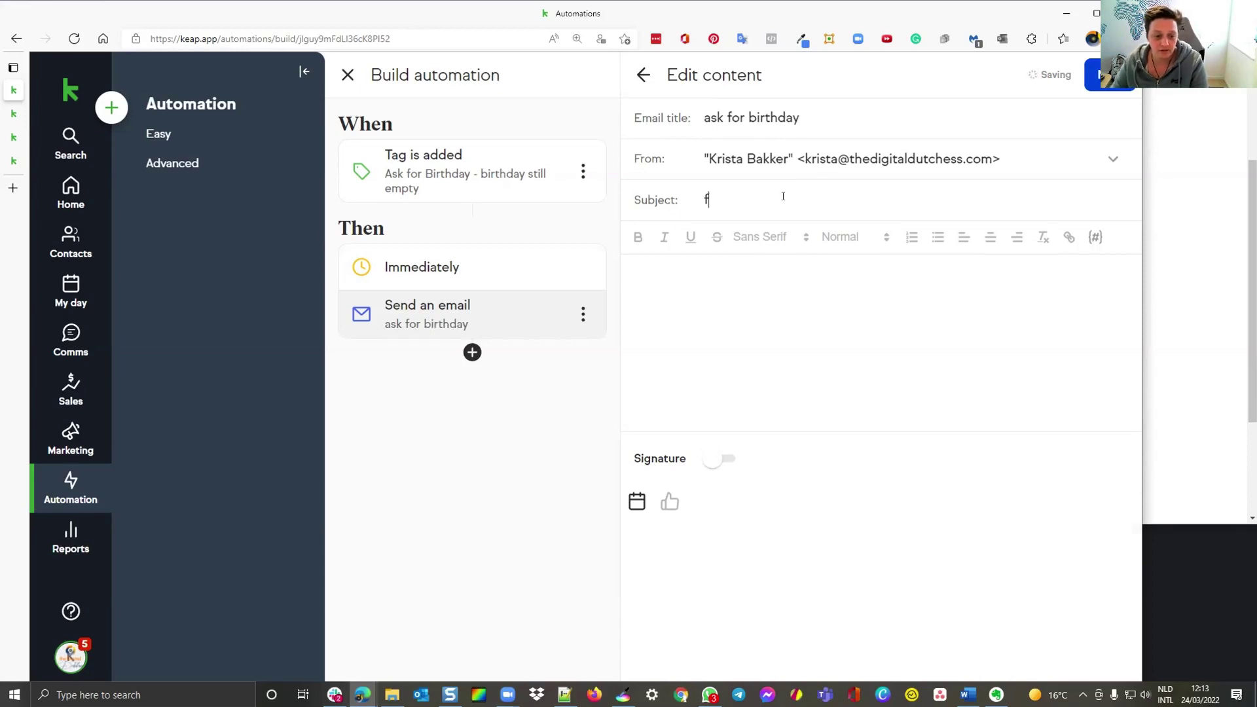
text(ill in birthday)
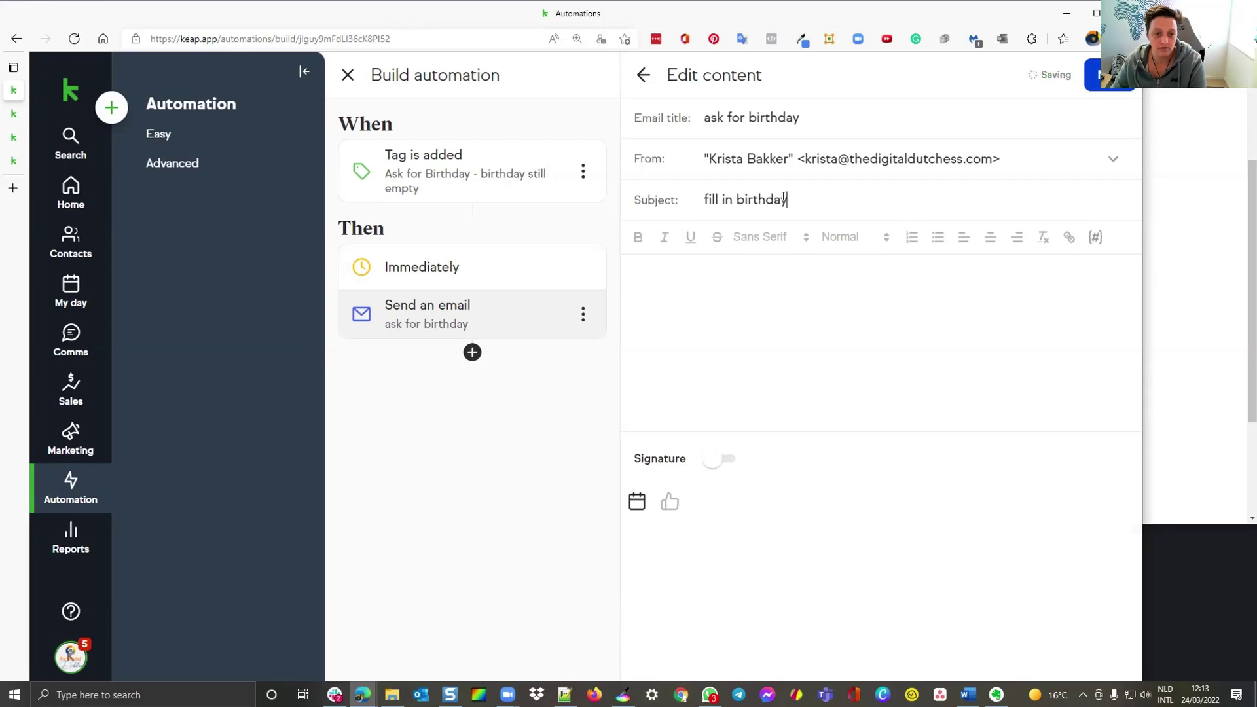
Start the email body with the greeting "hi", the contact's first name merge field and a comma.
key(Tab)
text(hi)
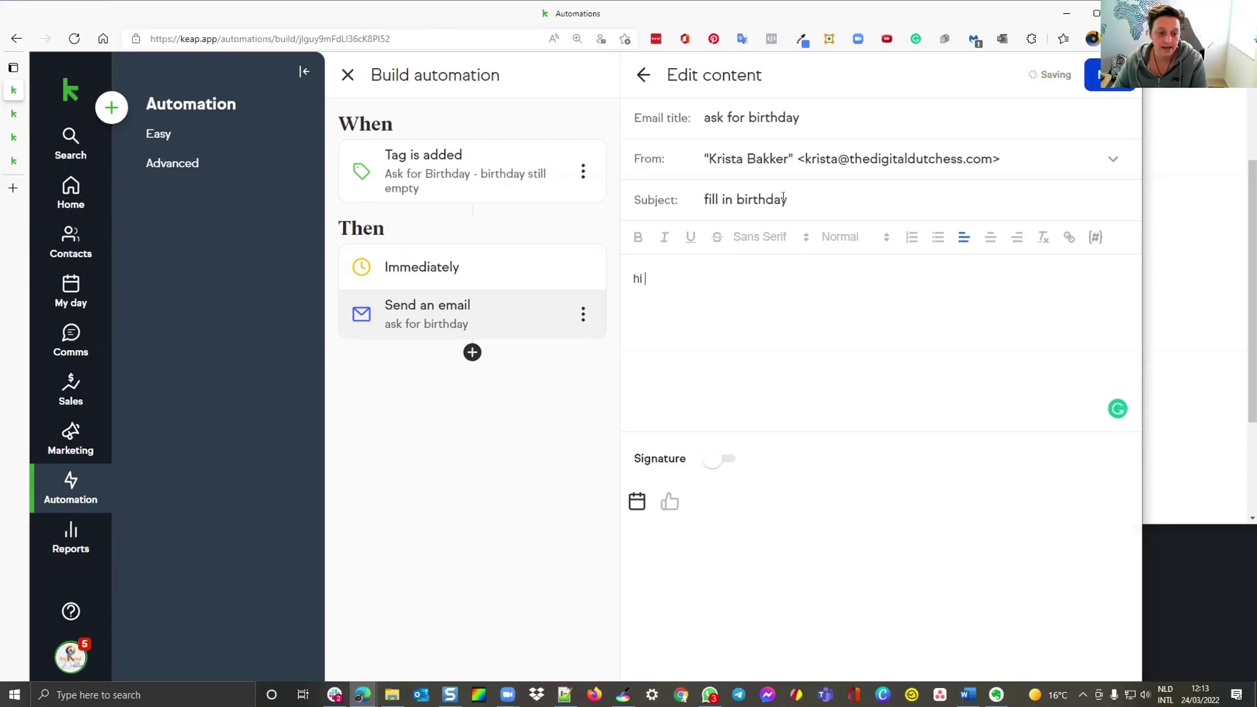
click(1095, 237)
click(1003, 286)
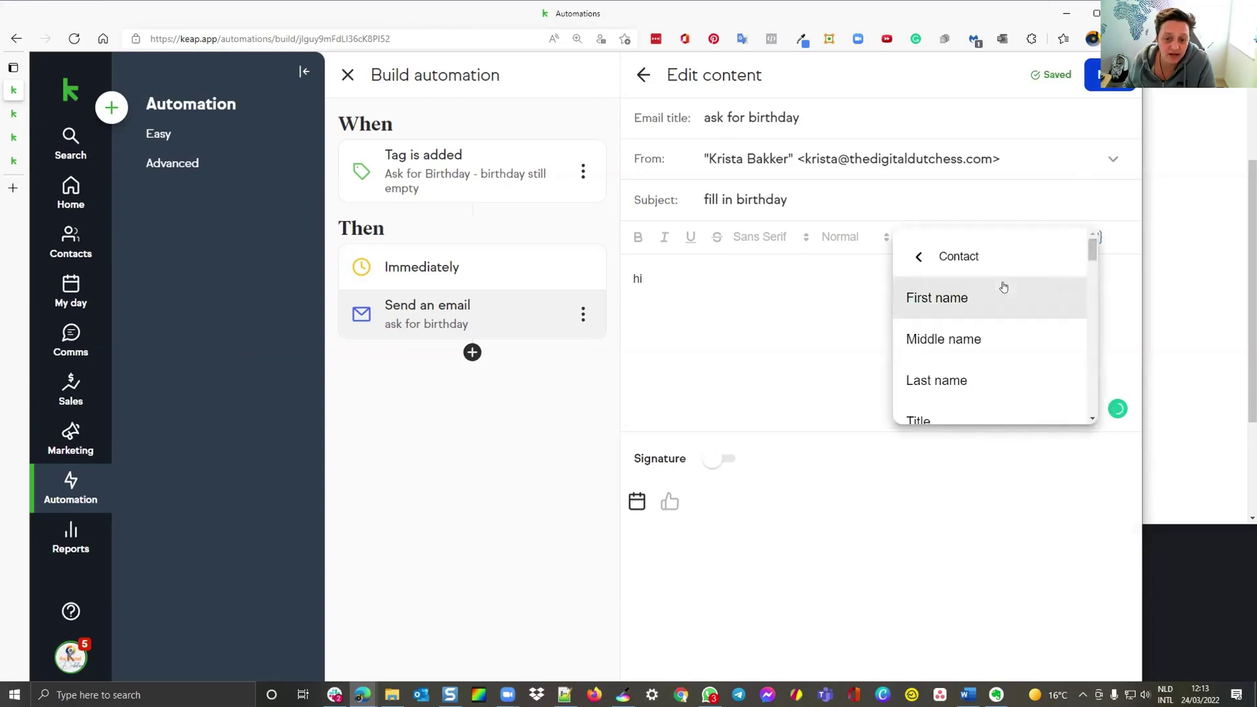
click(989, 297)
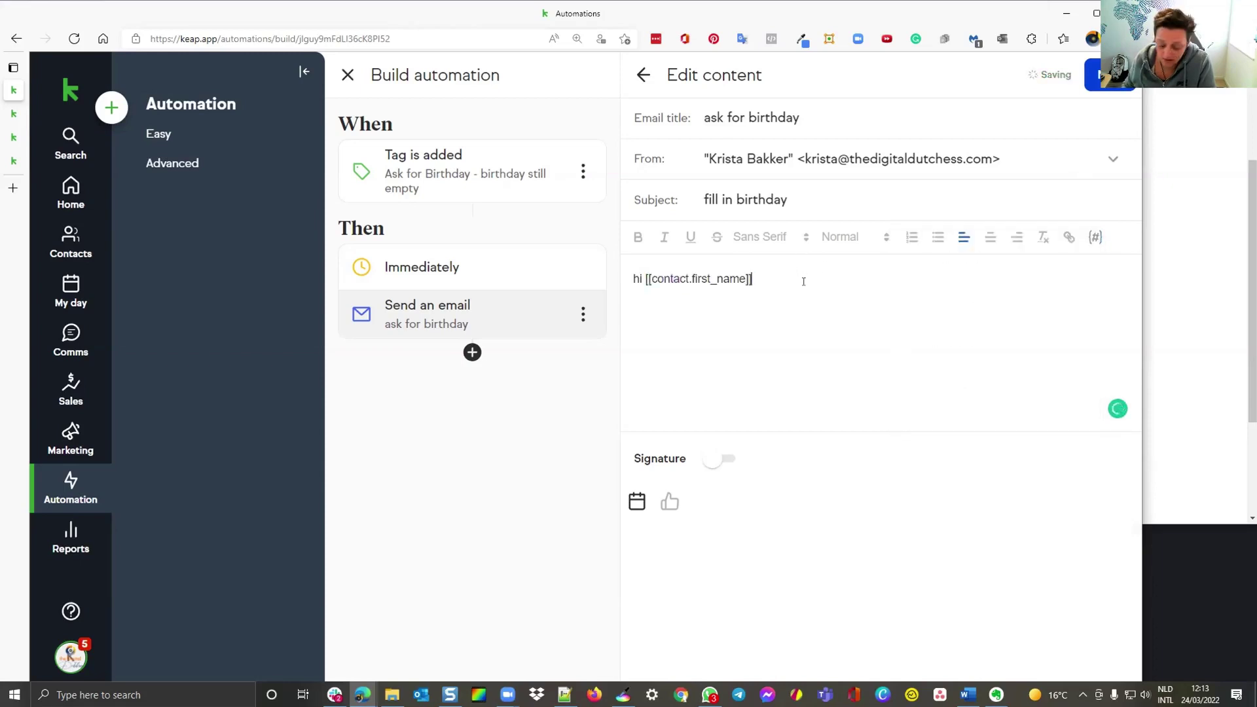
text(,)
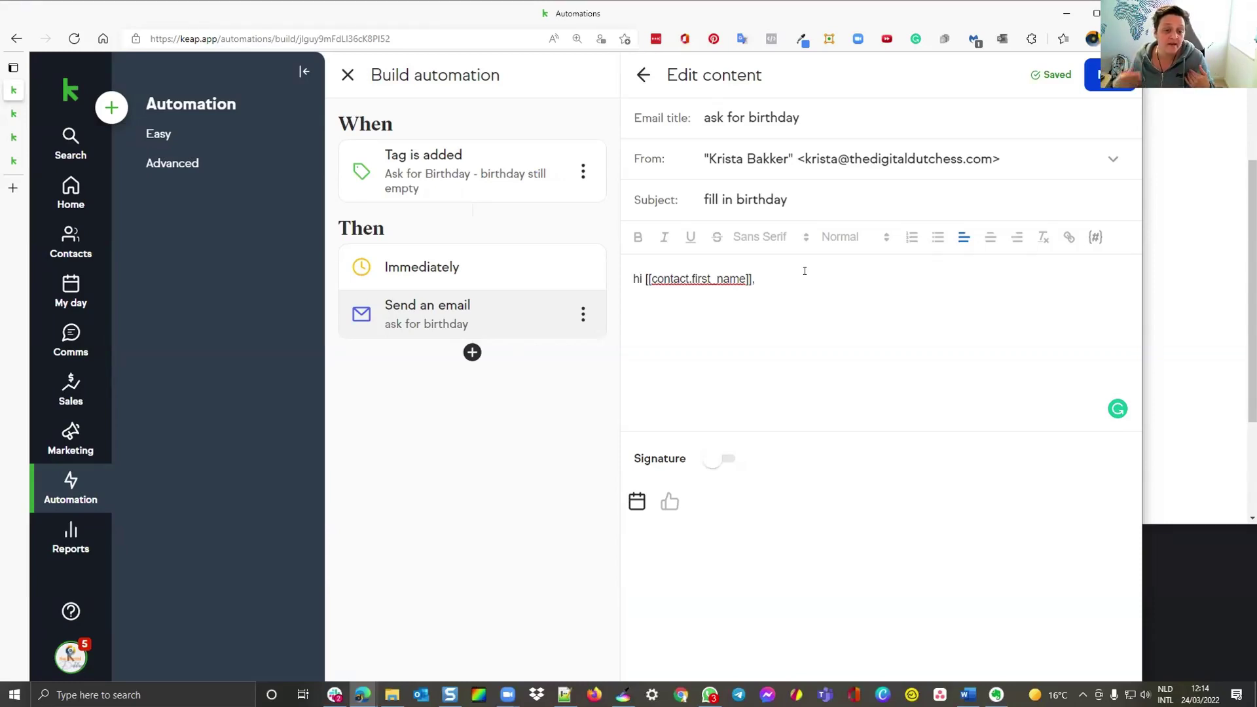
Write "ask for birthday, please submit here" on a new line below the greeting.
key(Return)
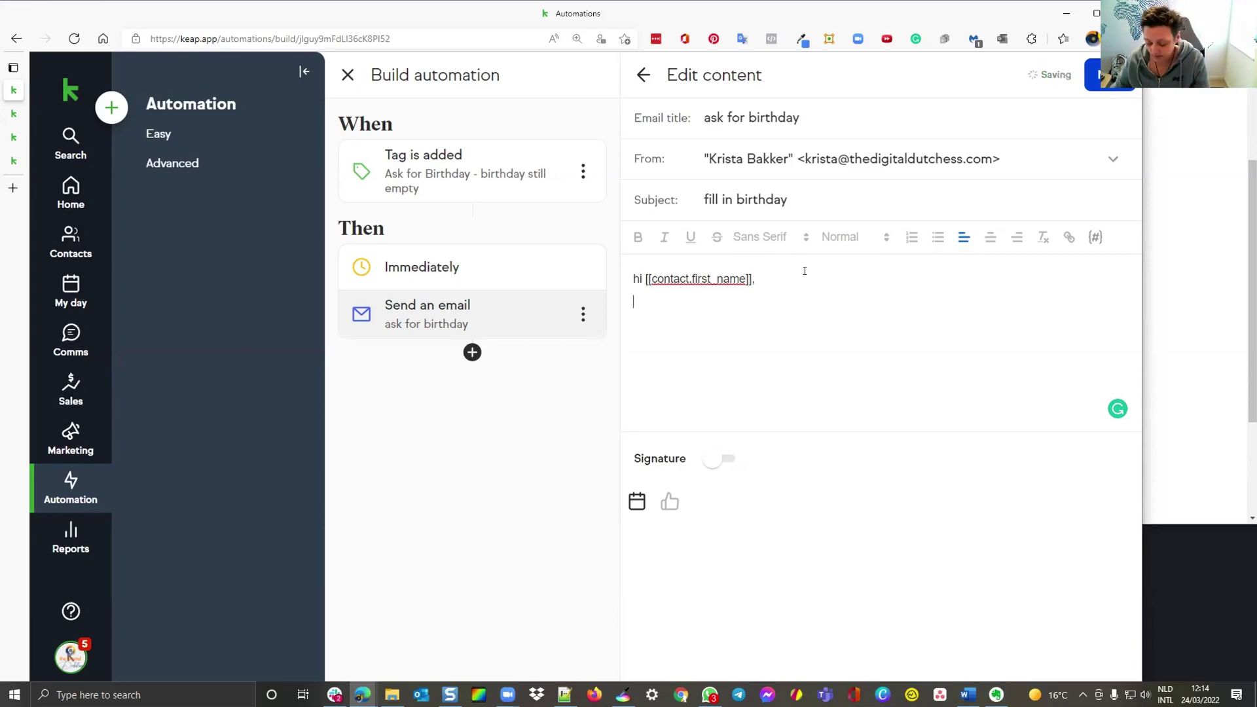
text(ask for )
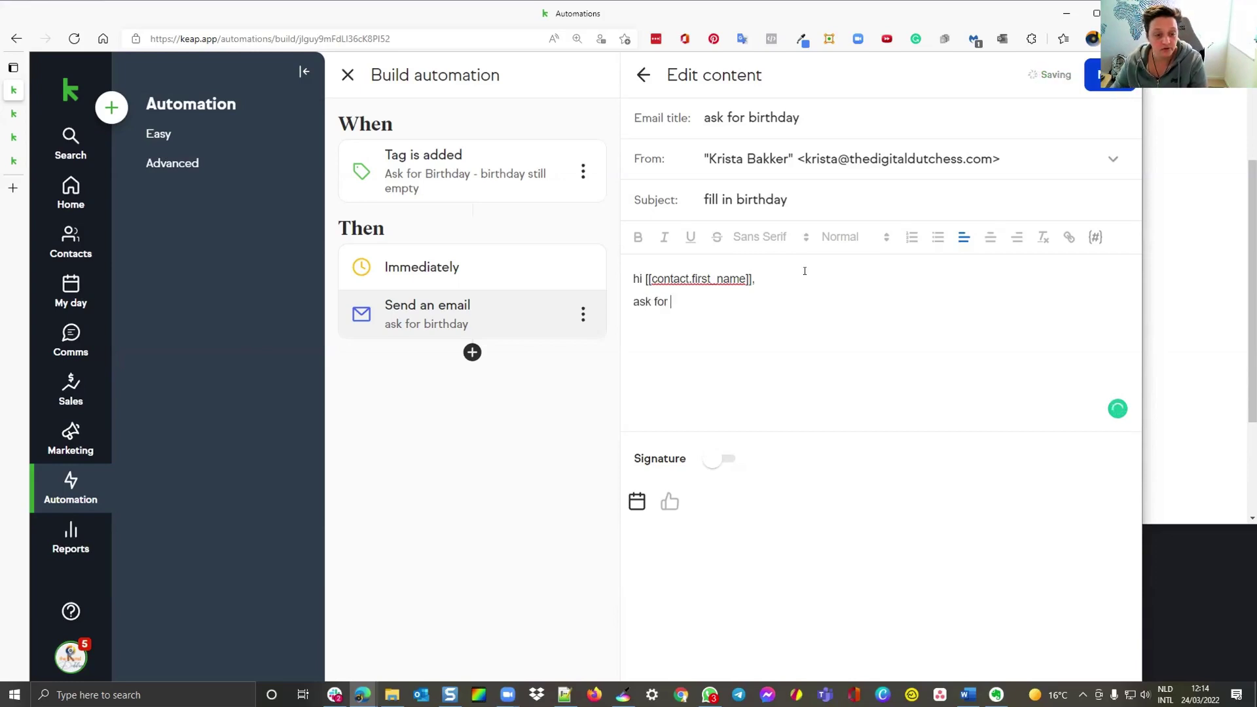
text(birthday, please submi)
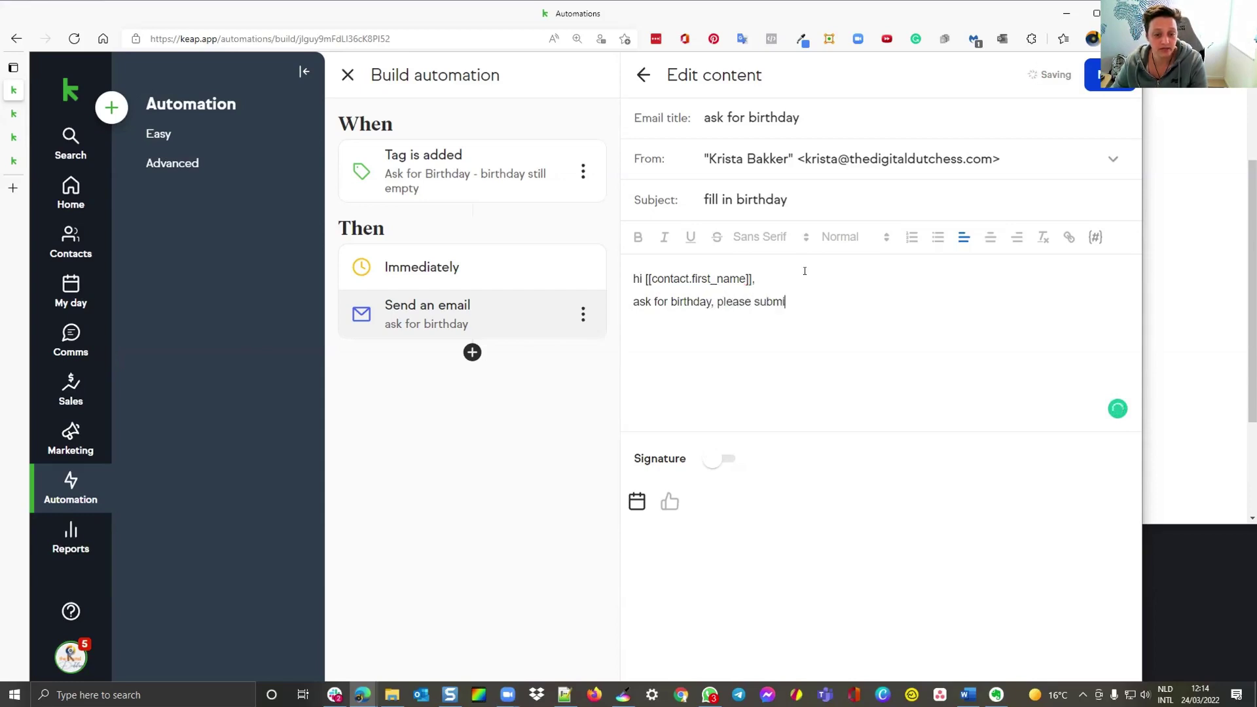
text(t here)
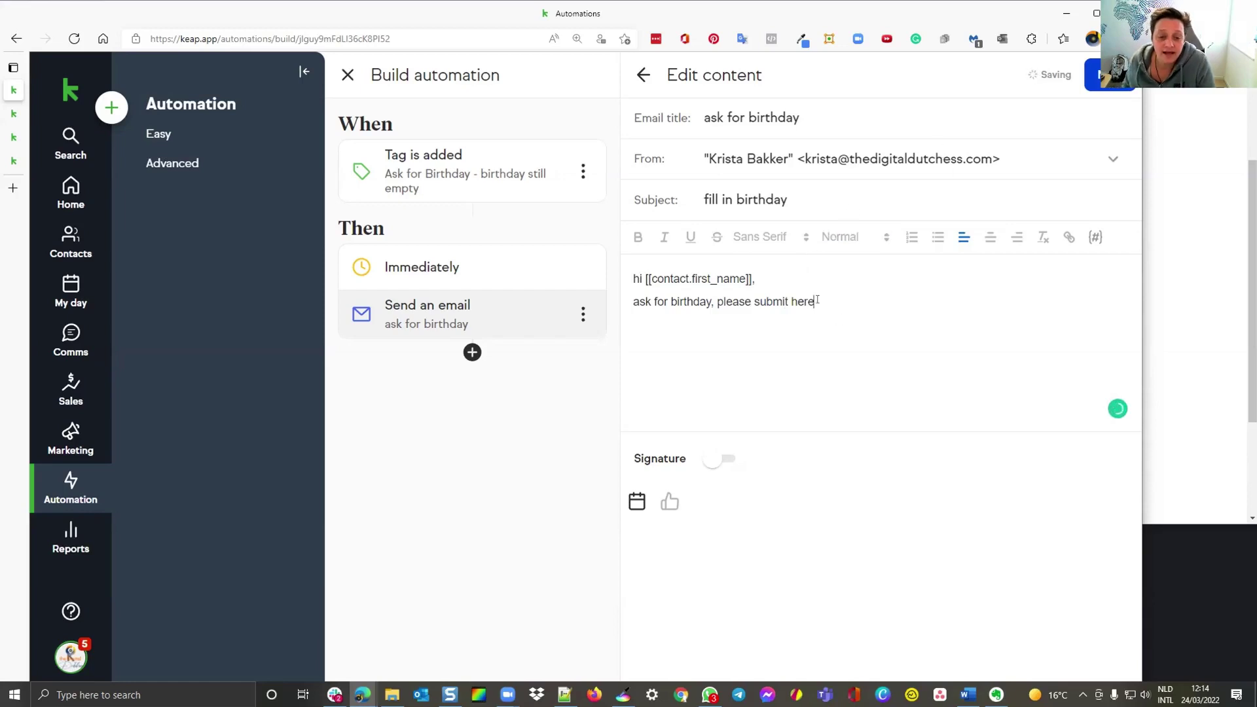
Link the word "here" in the email body to the copied public form address.
double_click(797, 300)
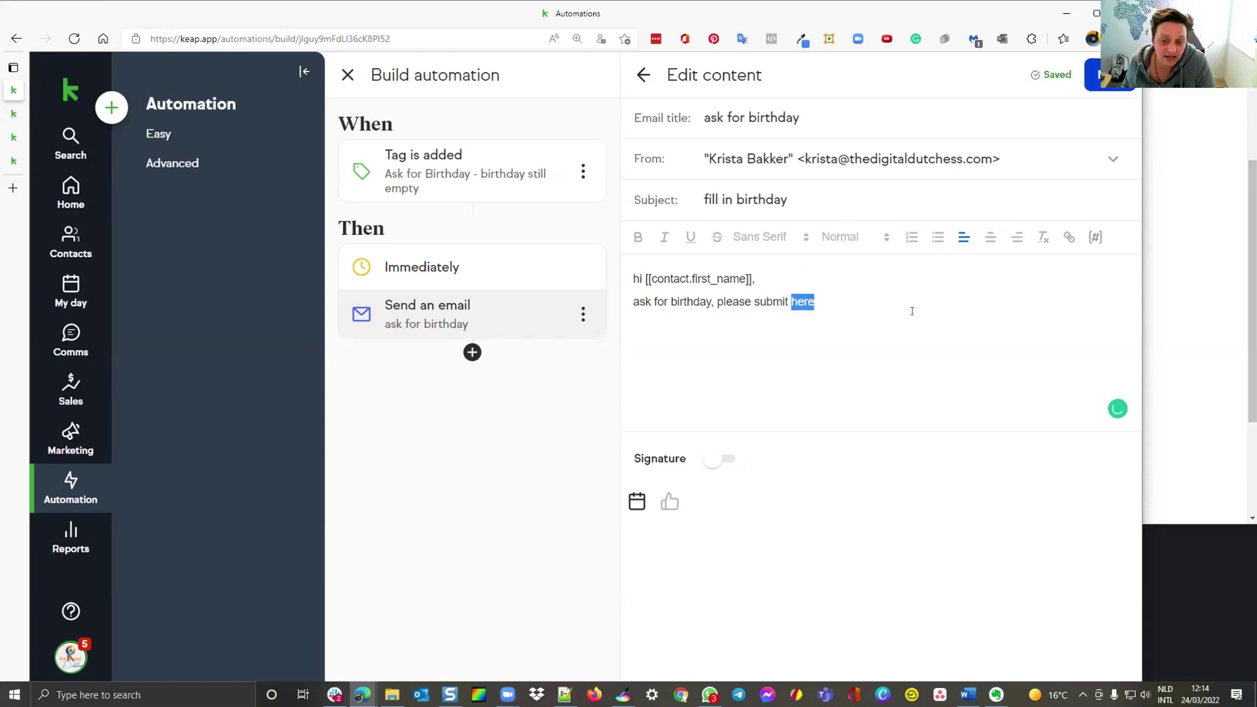
click(1067, 239)
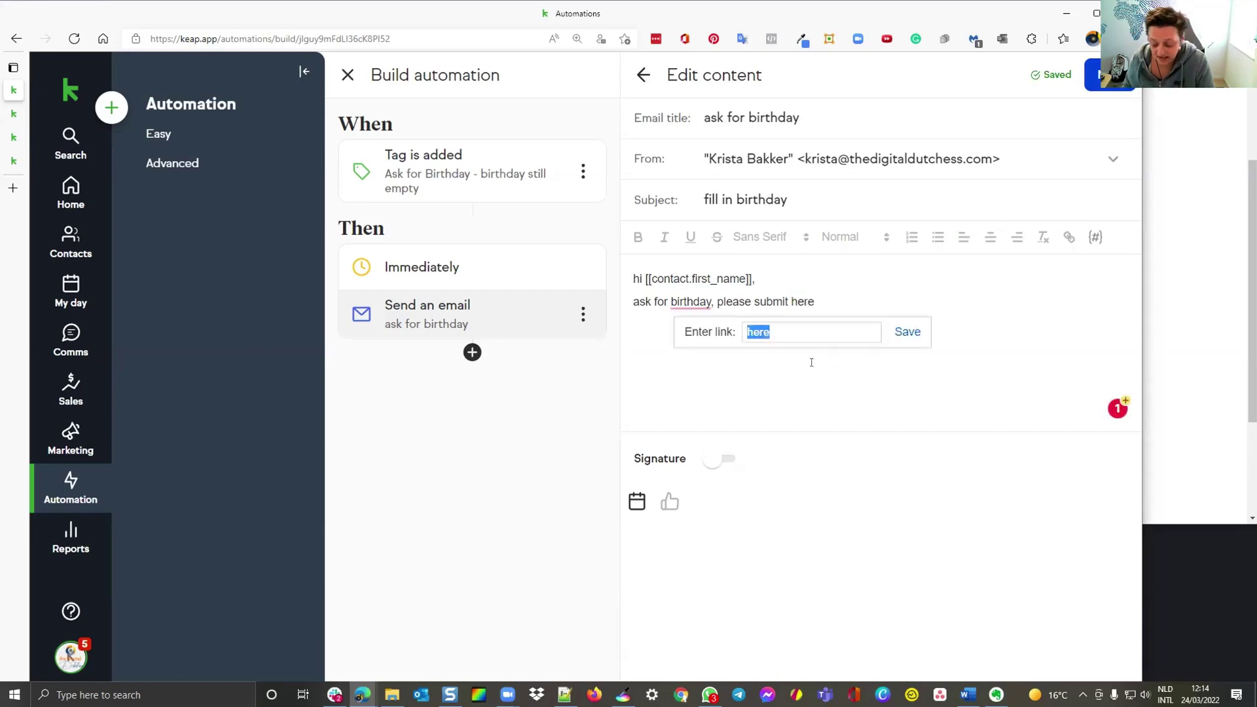
key(ctrl+v)
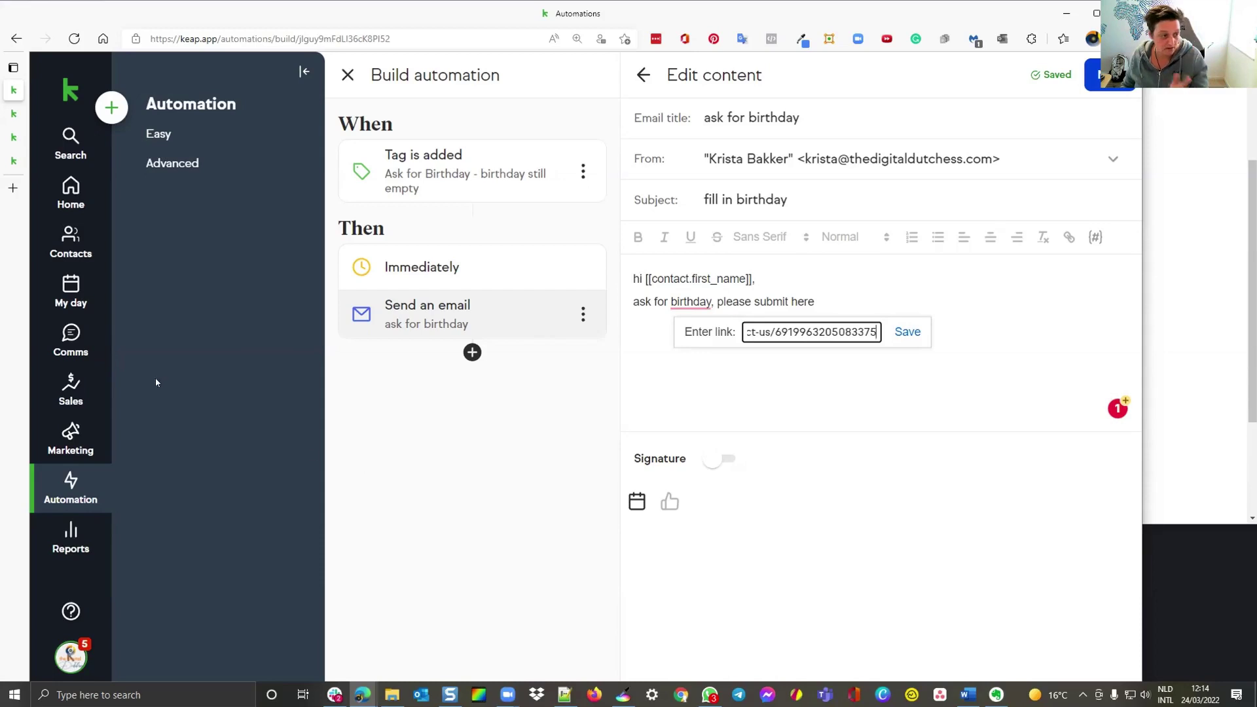
click(804, 332)
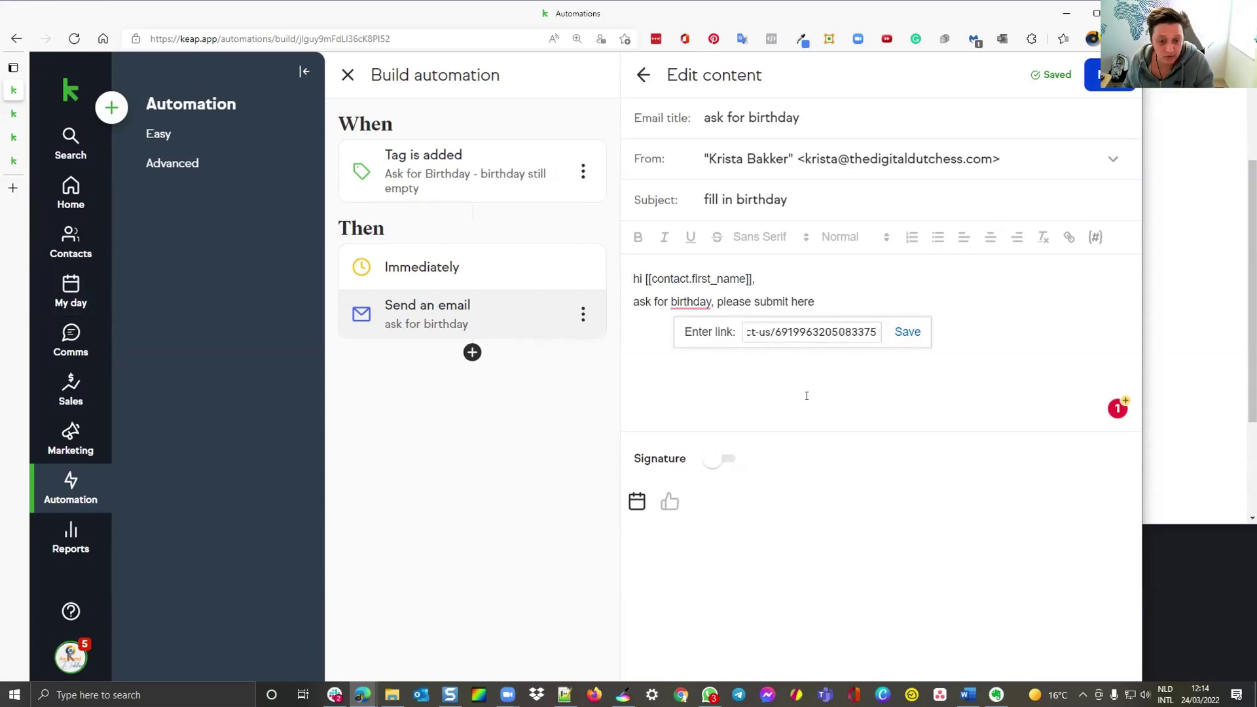
click(923, 339)
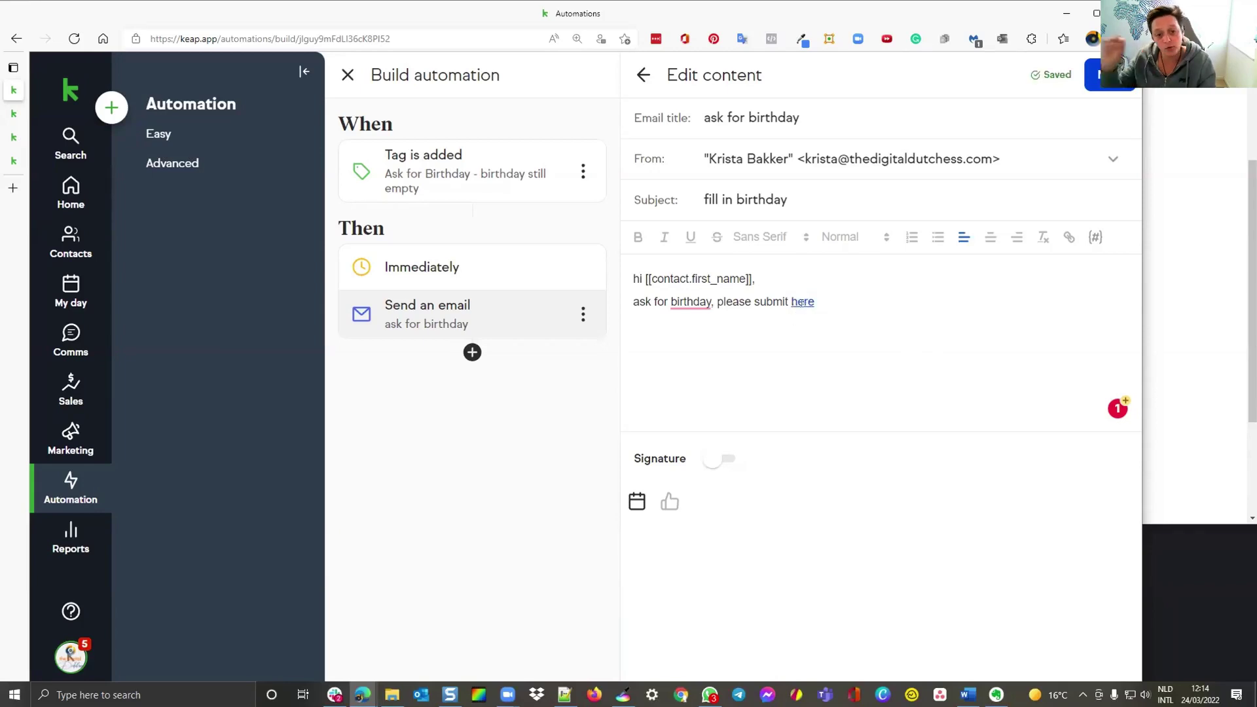
Add the line "more value" beneath the birthday request in the email body.
click(897, 289)
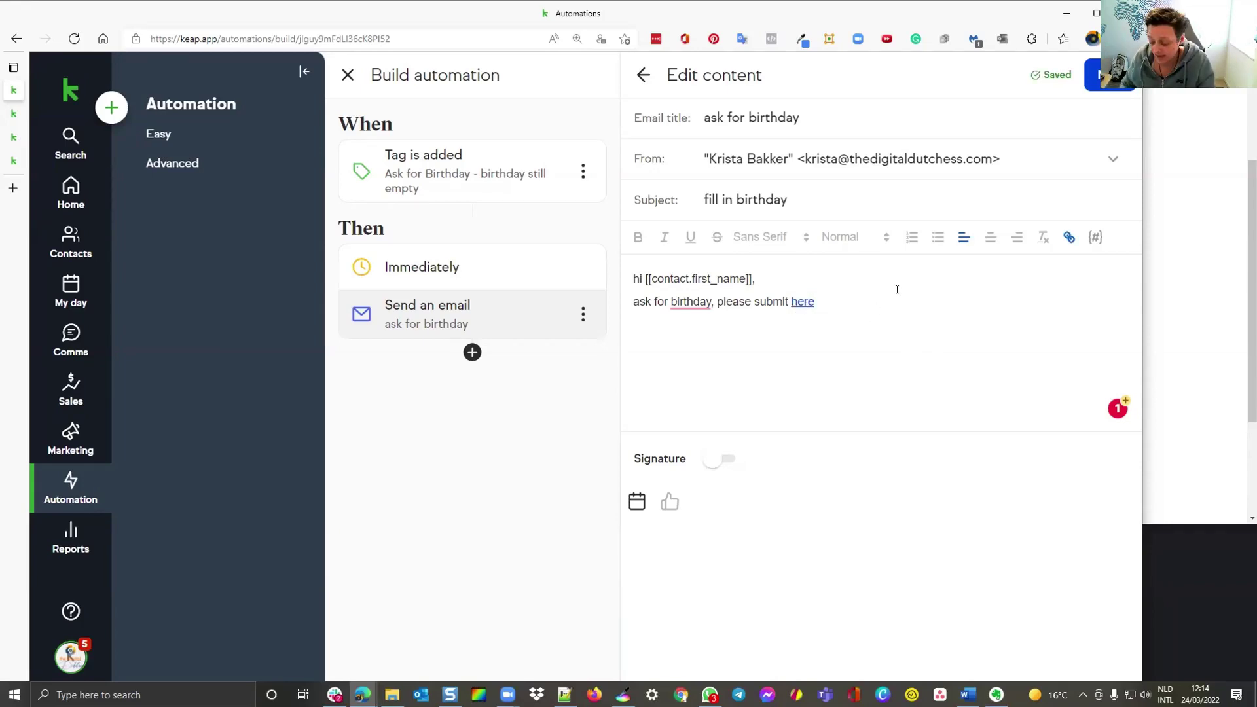
key(Return)
text(mor)
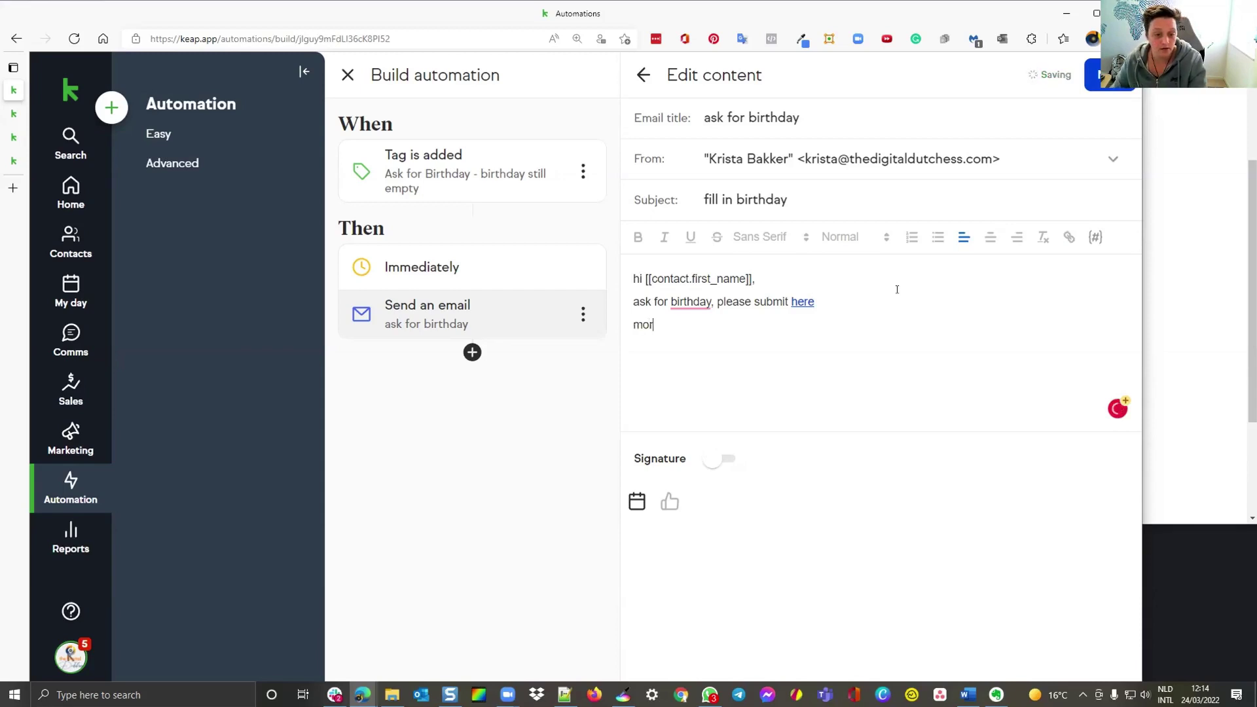
text(e value)
Enable the email signature and finish the email with immediate sending.
click(723, 458)
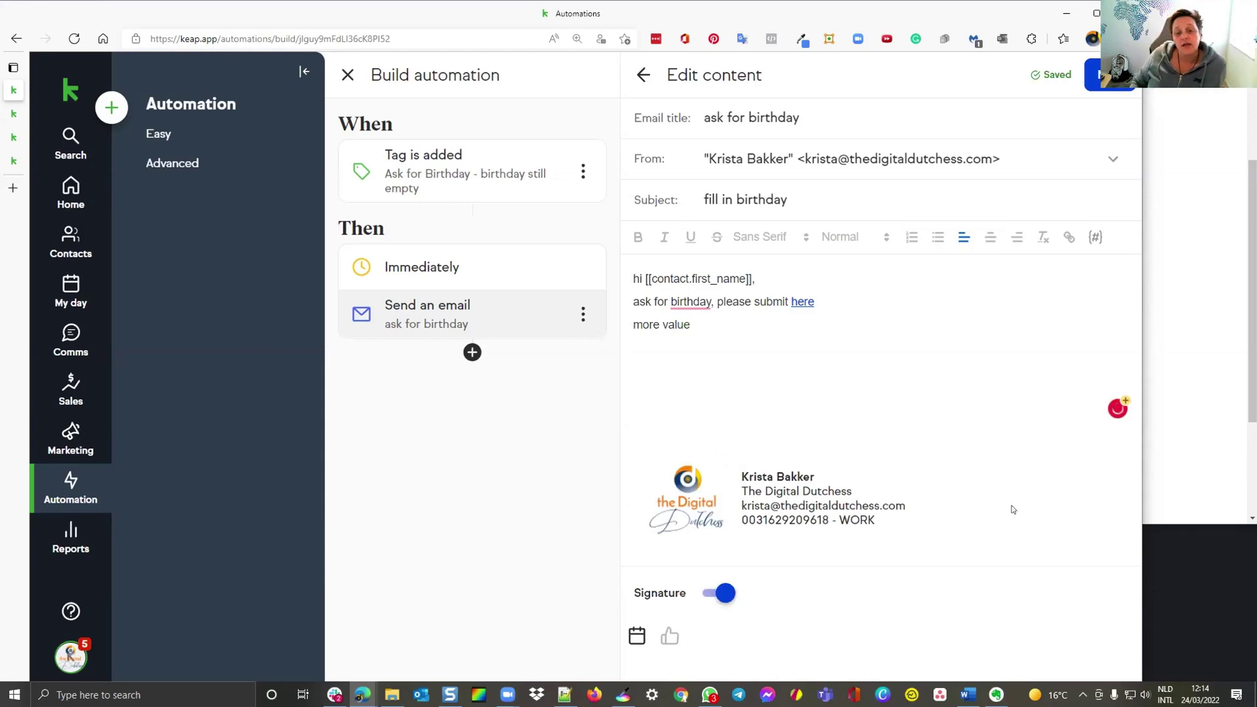
click(1111, 75)
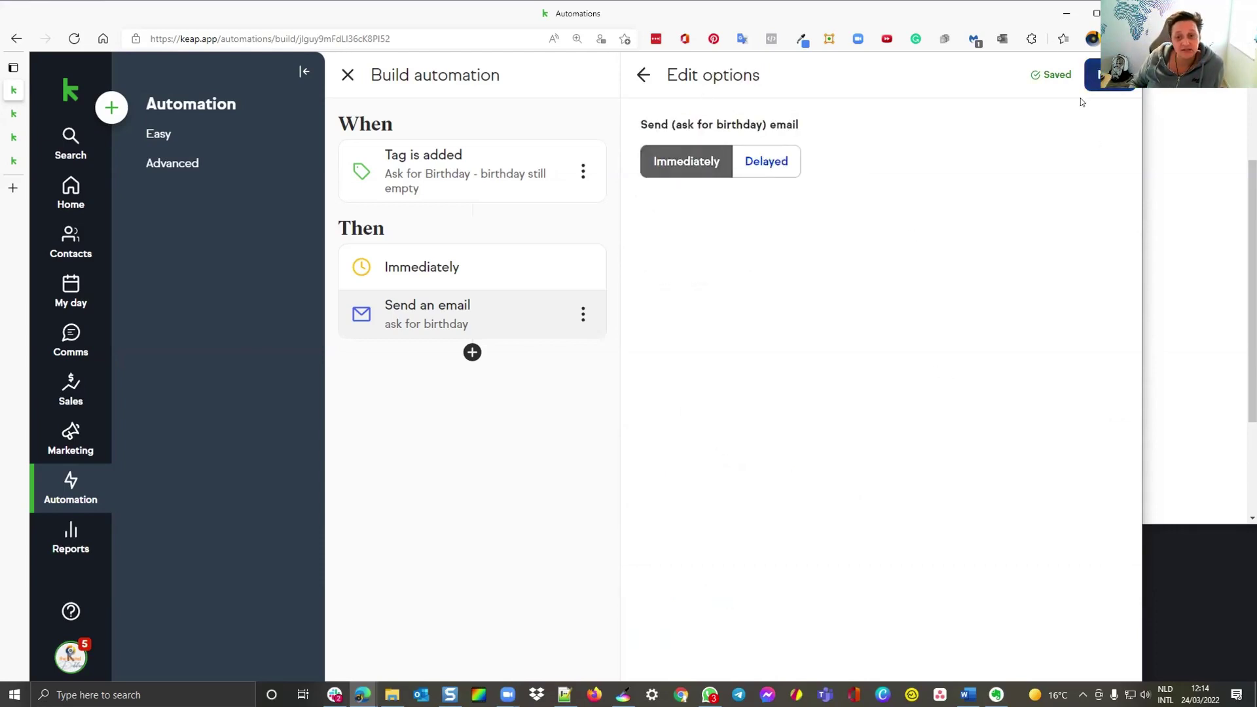
click(1101, 80)
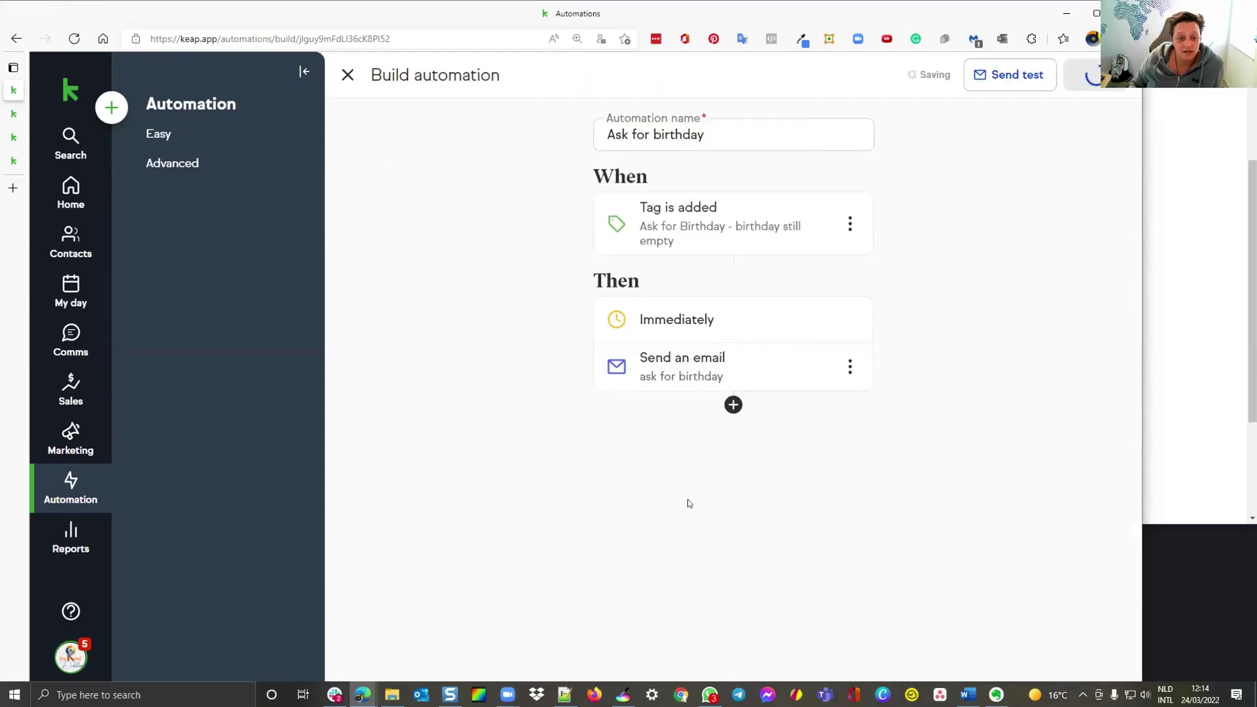
Add a second send-email action from a blank email and title it "birthday still empty".
click(733, 406)
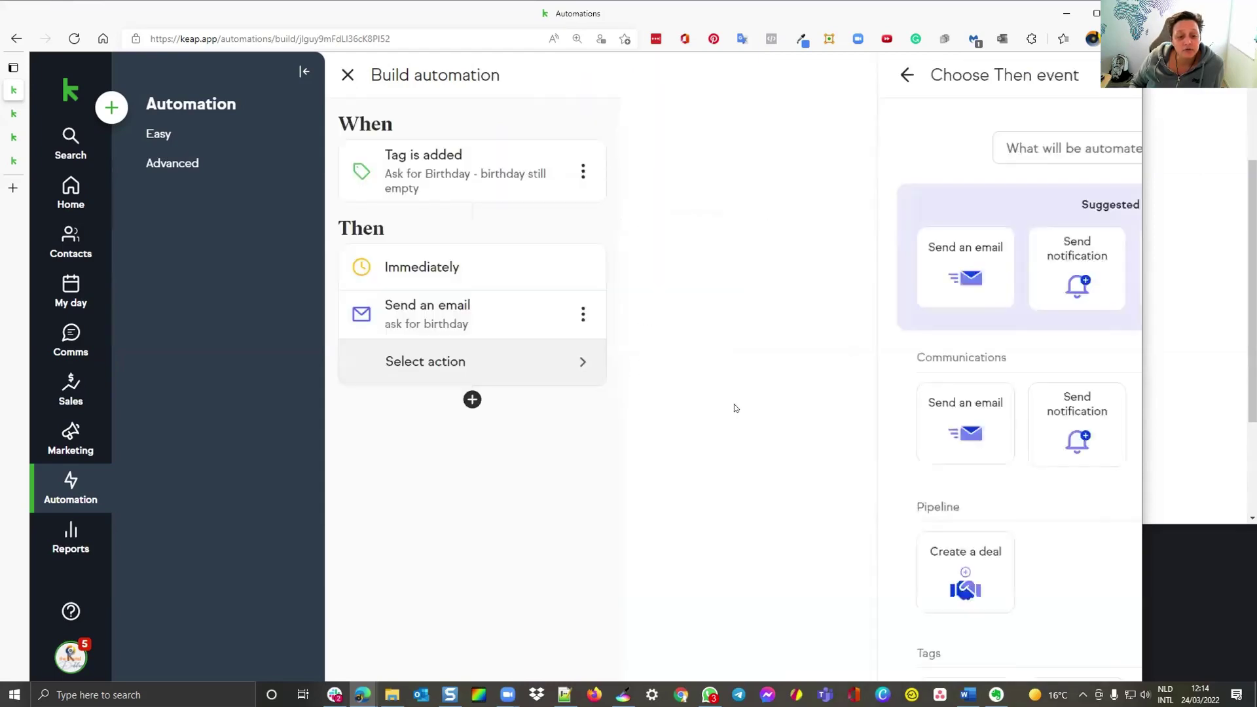
click(692, 291)
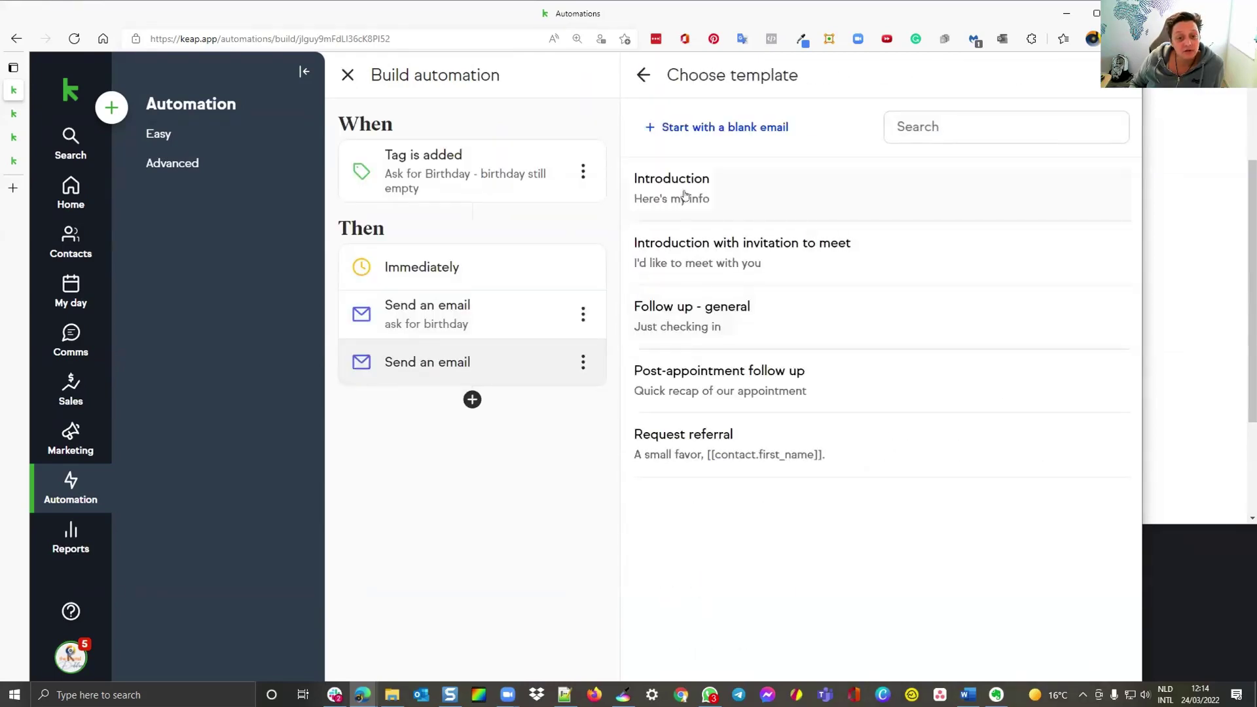
click(694, 127)
double_click(738, 122)
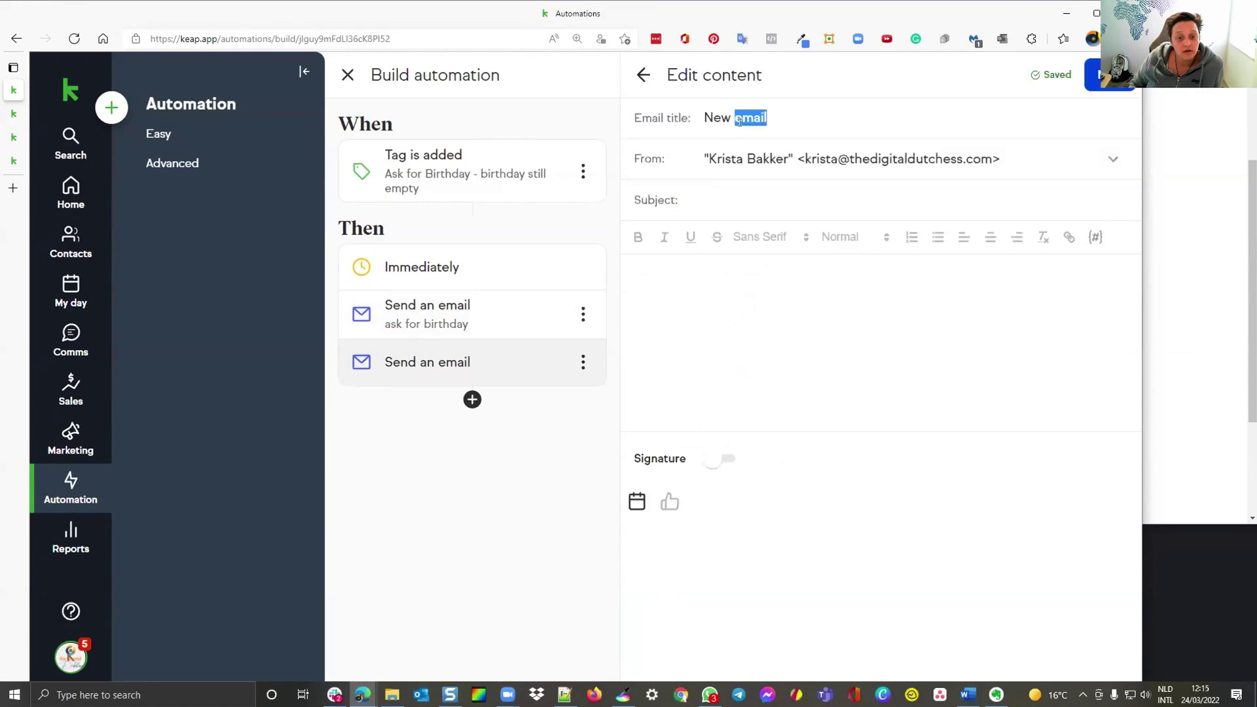
drag(738, 116, 726, 113)
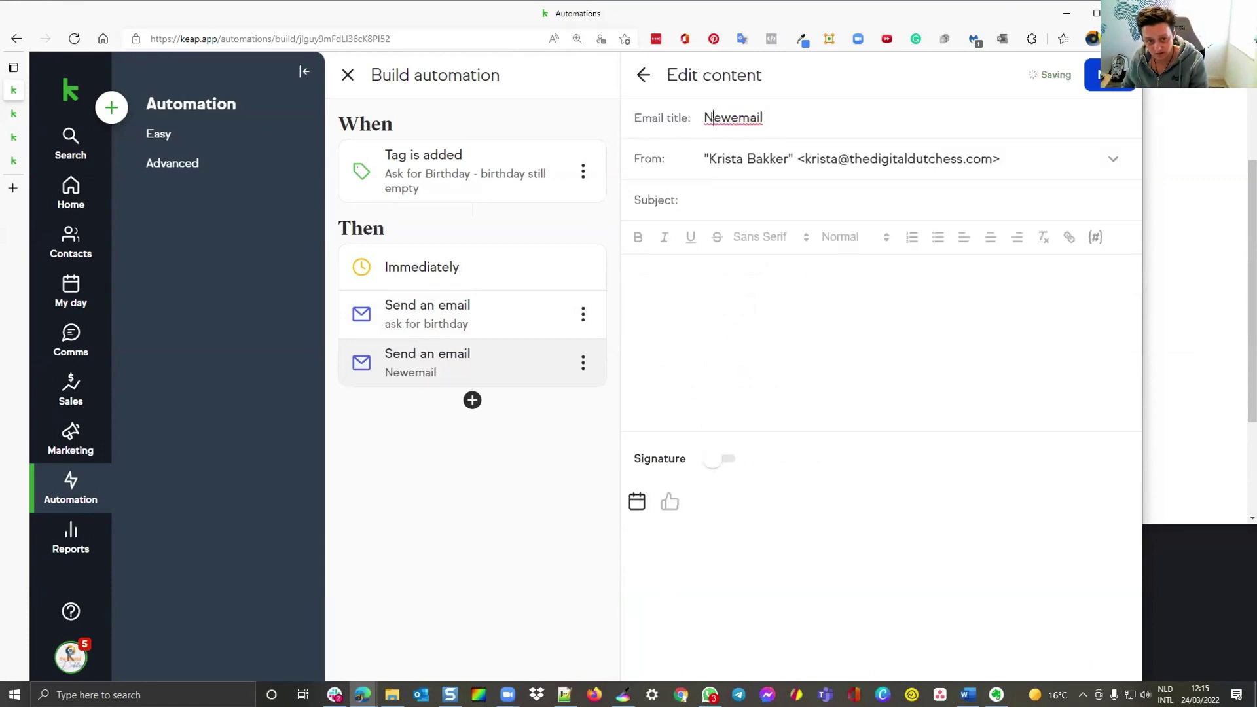
double_click(713, 116)
text(birth)
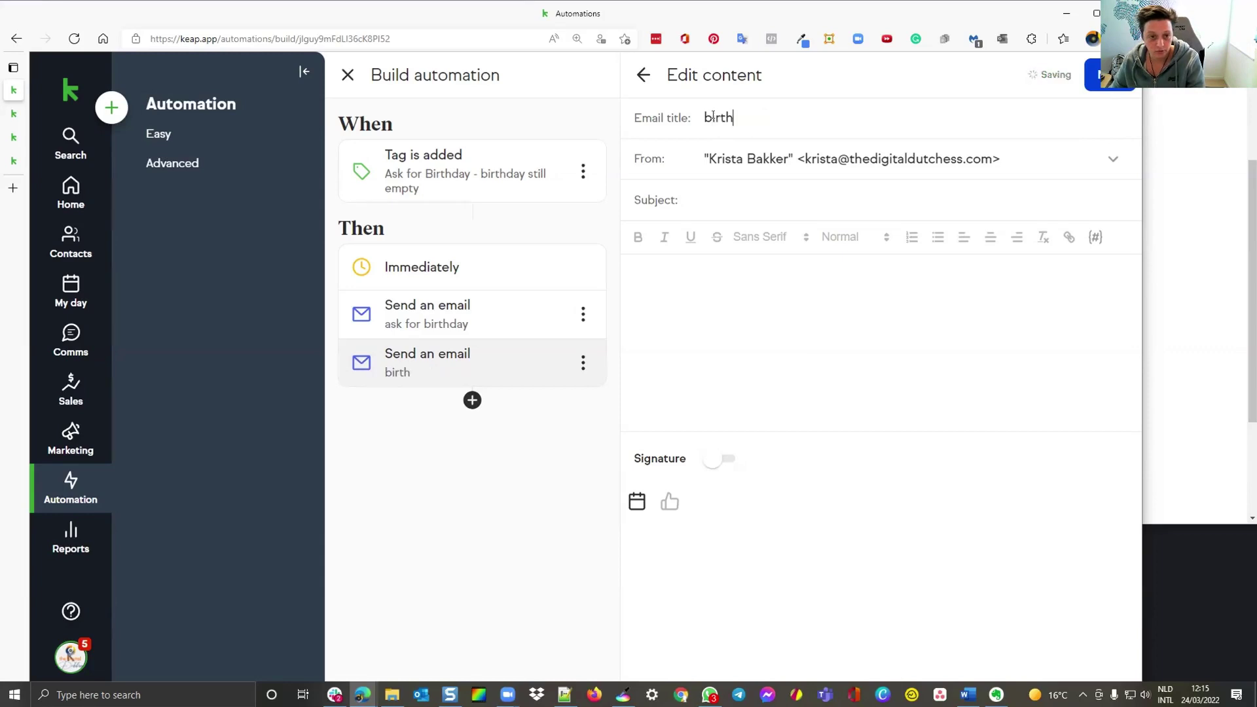
text(day still empty)
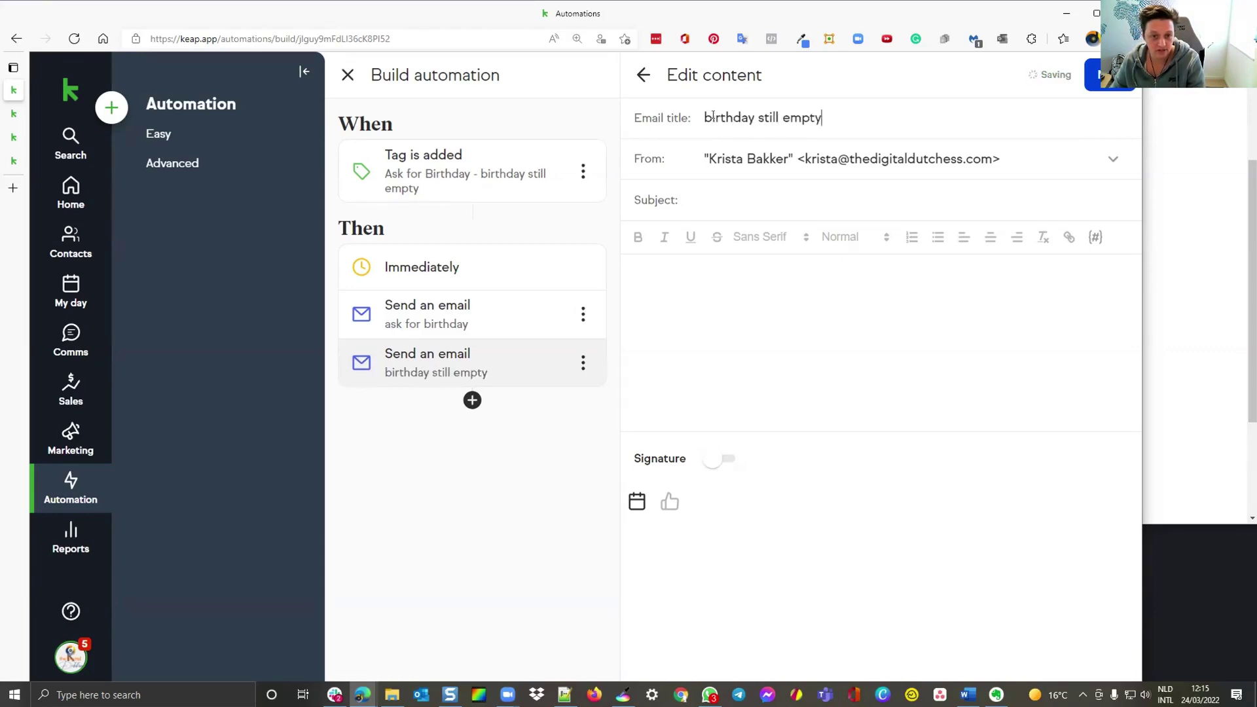
Set the subject to "you do not want a present?" and write "ask again" and "fill in here" on separate body lines.
key(Tab)
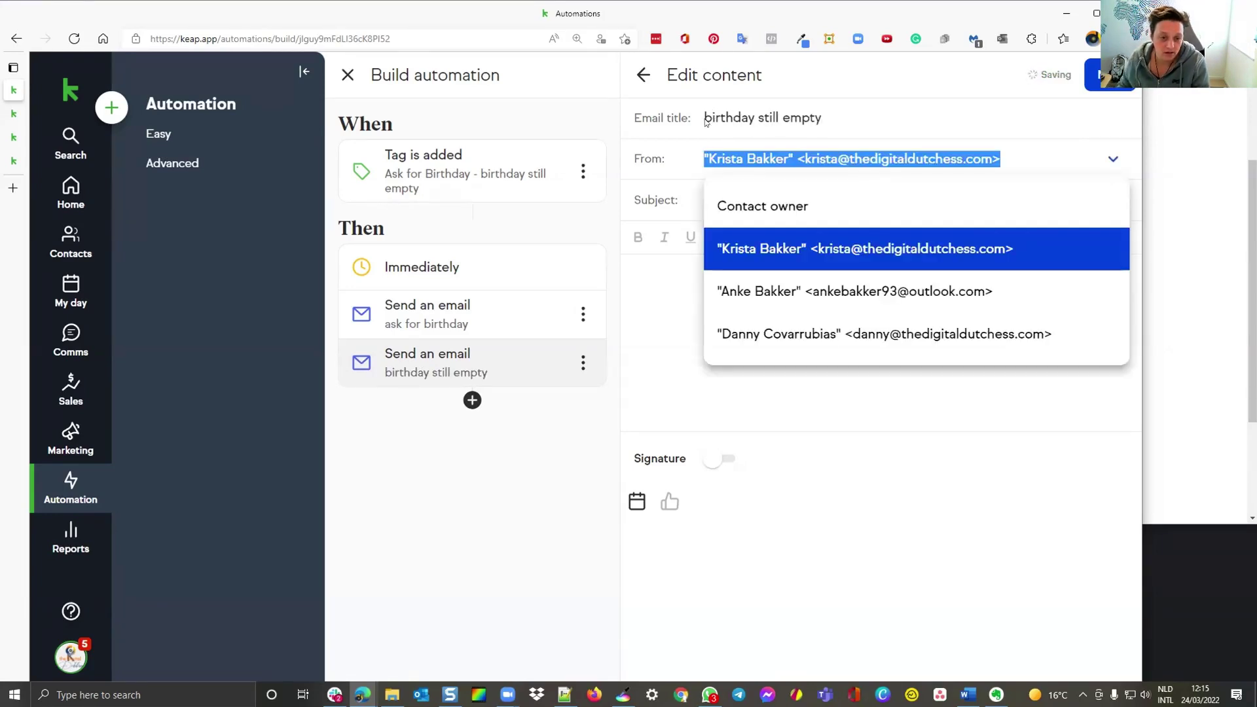
click(672, 196)
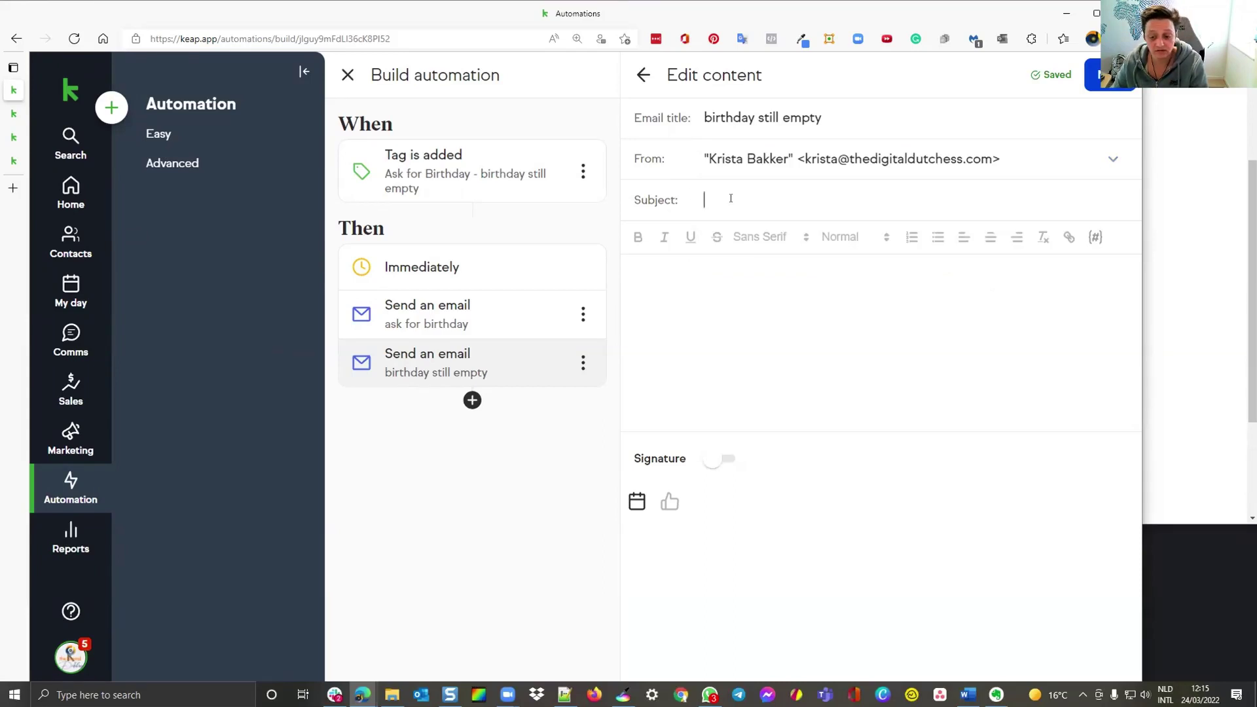
text(you do no)
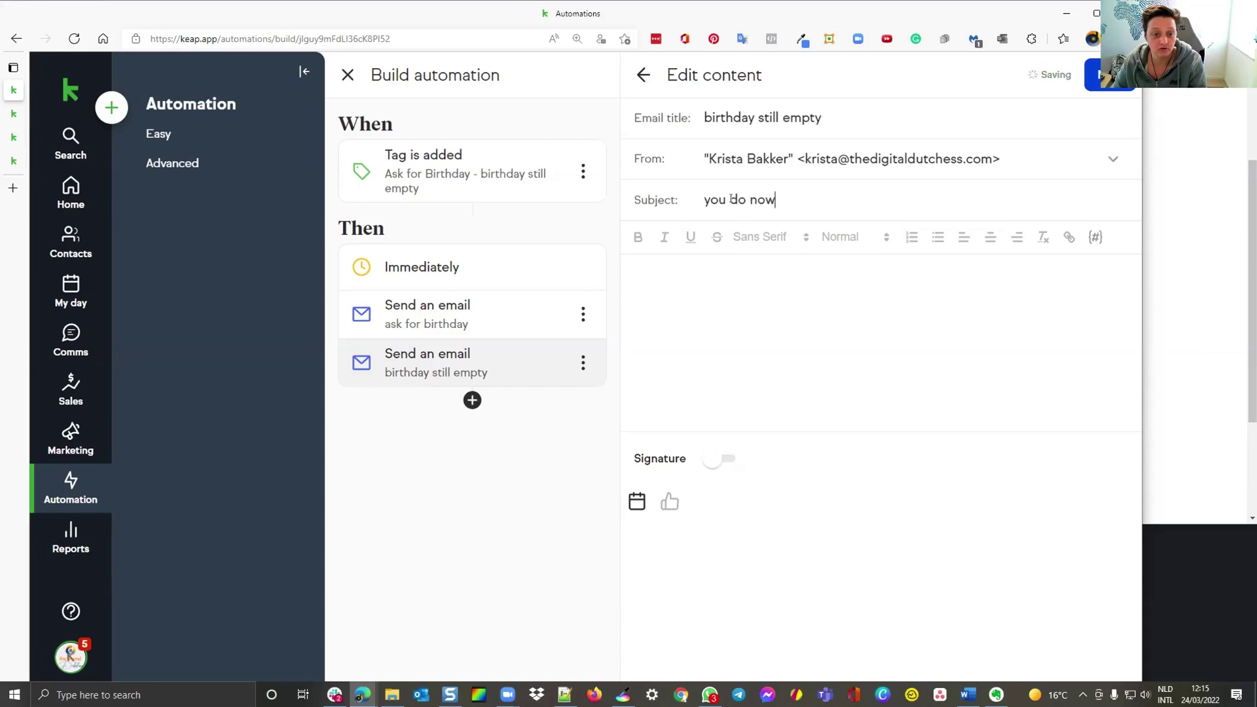
text(t want a present?)
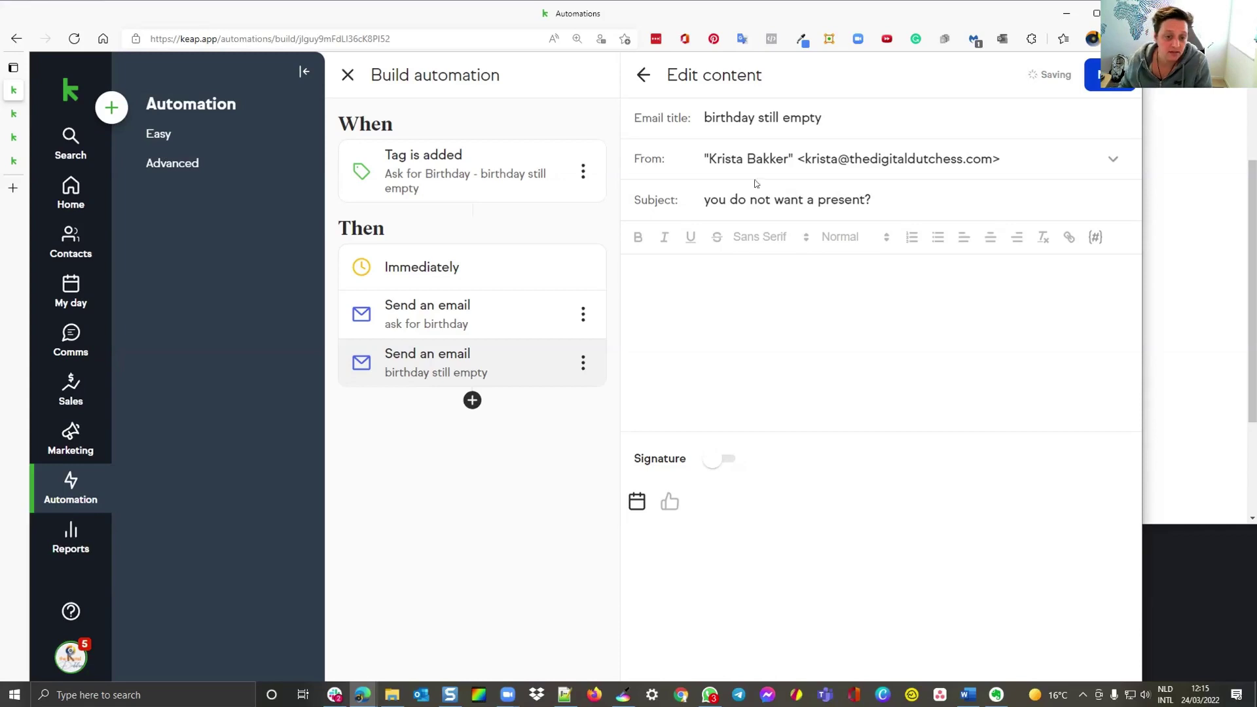
click(760, 349)
text(ask a)
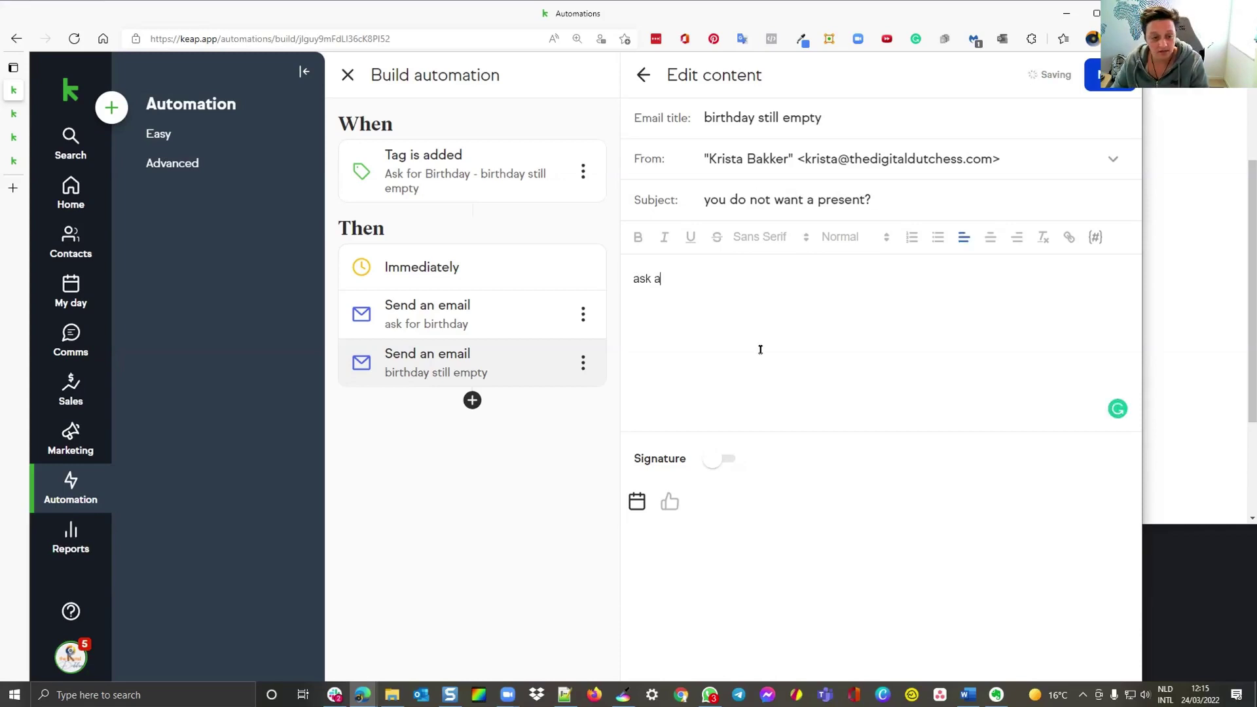
text(gain fill in here)
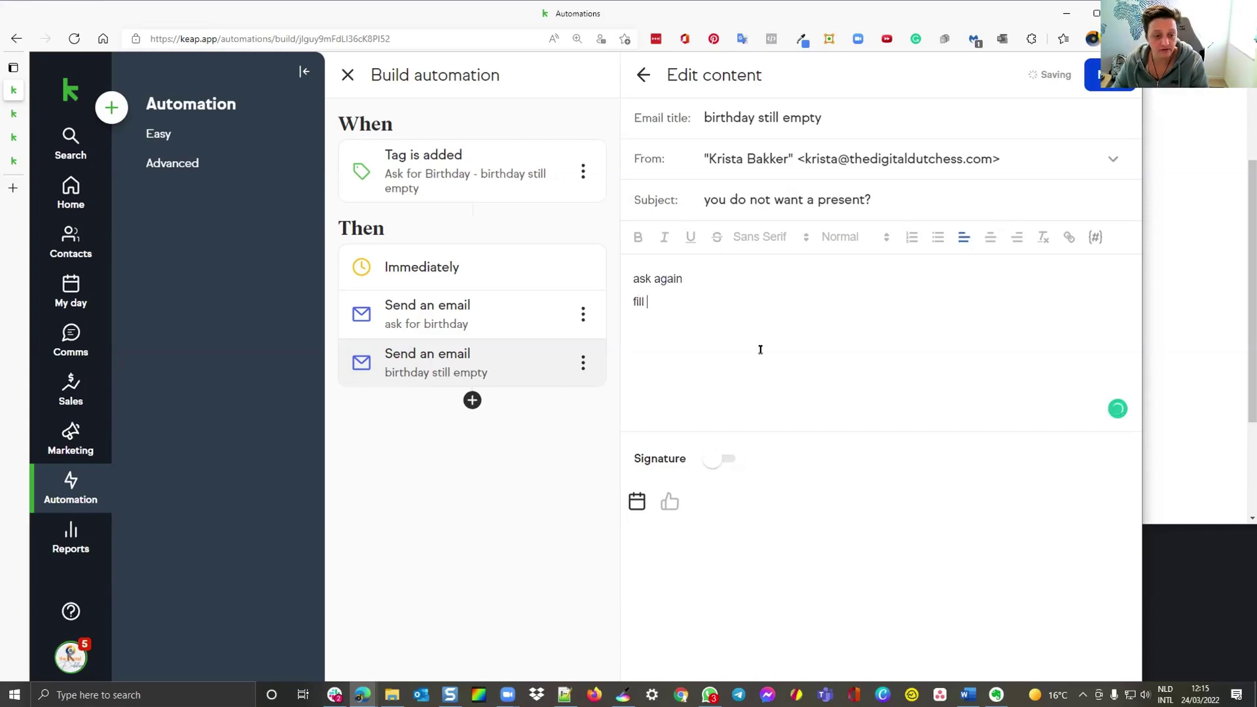
Link the word "here" to the copied public form address, enable the signature, and proceed to the email's sending options.
double_click(664, 301)
click(1060, 237)
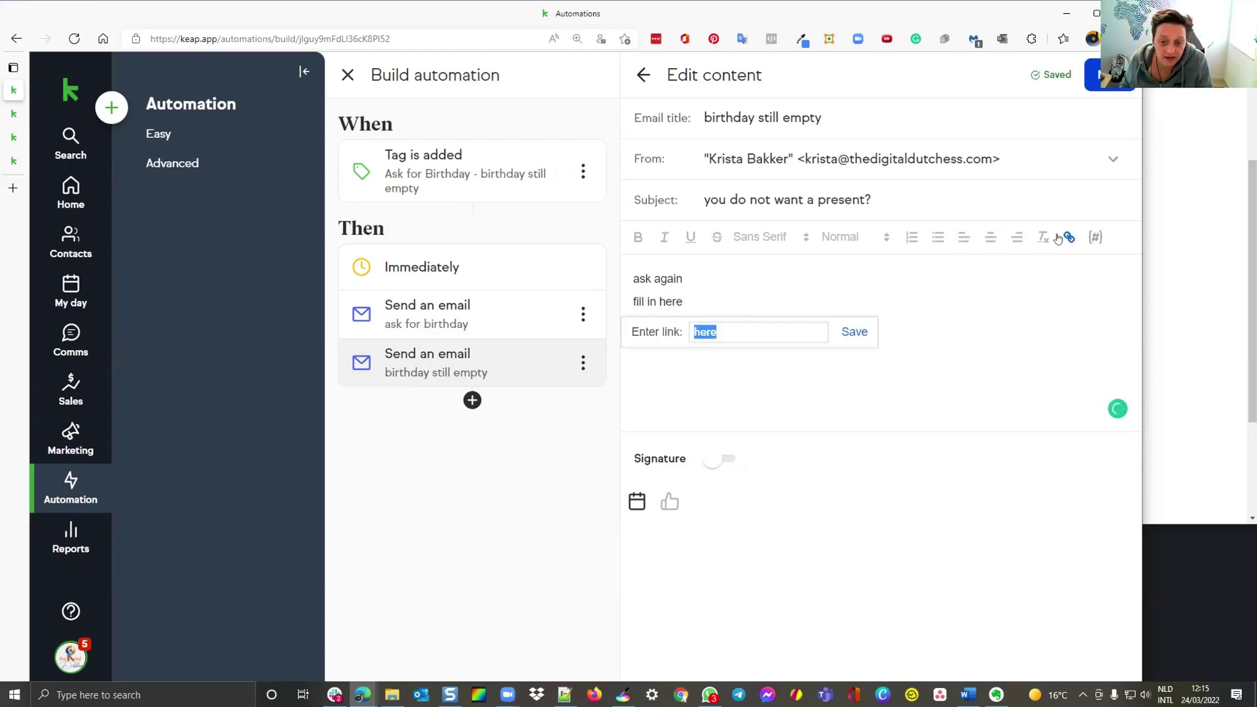
key(ctrl+v)
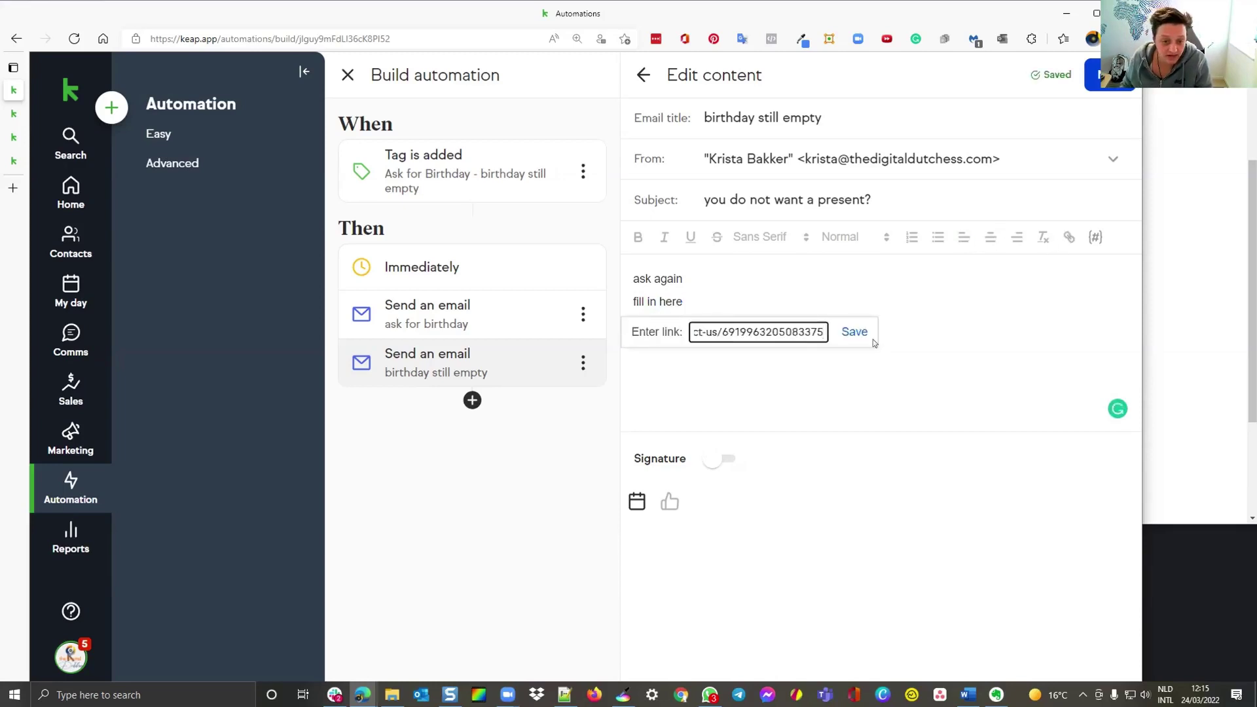
click(854, 332)
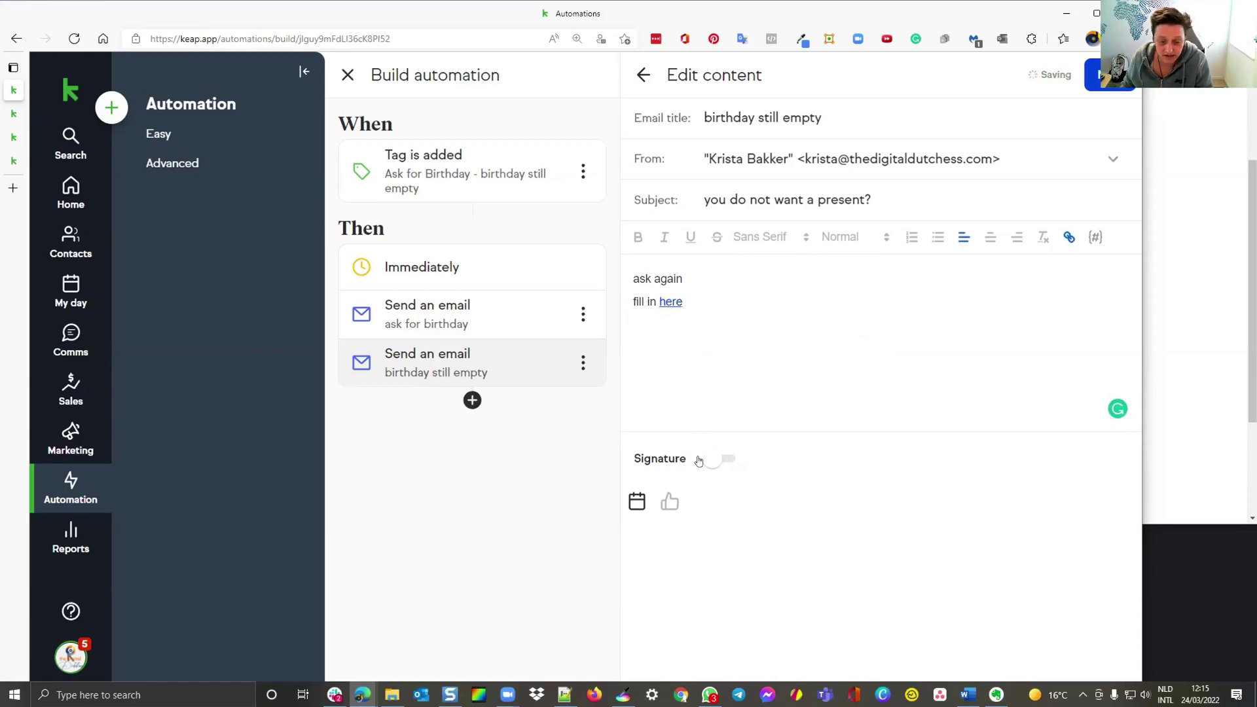
click(719, 458)
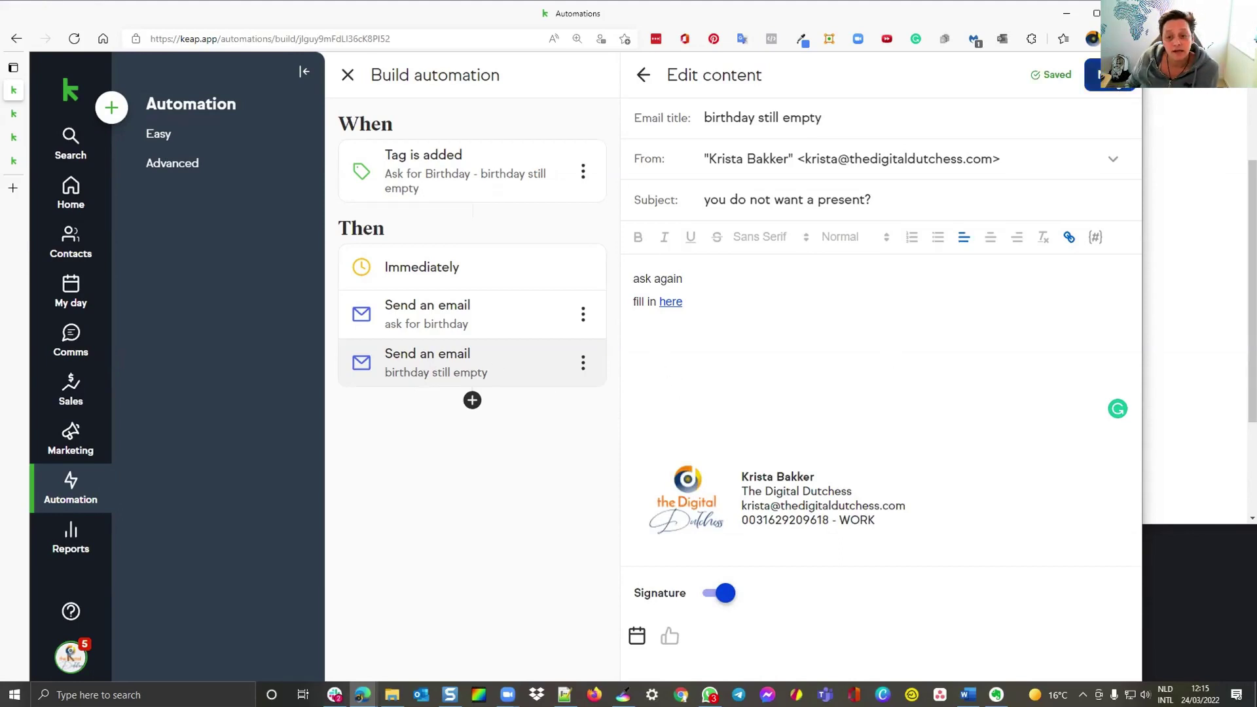
click(1112, 76)
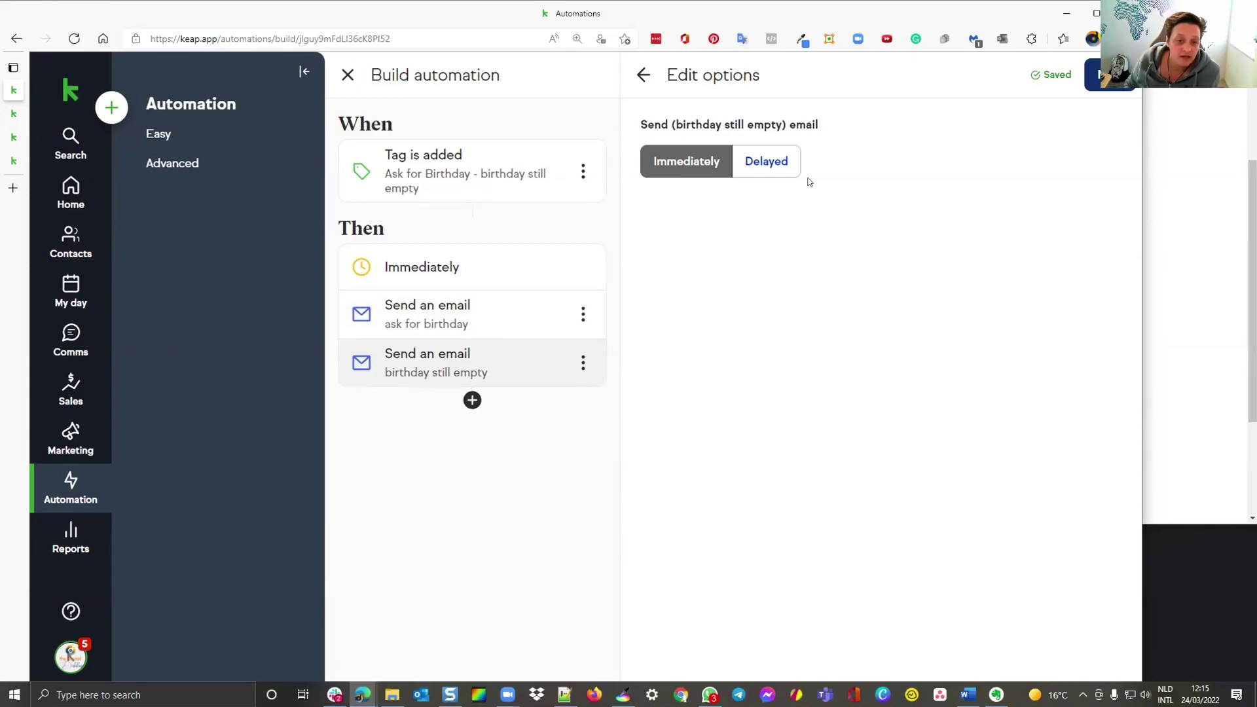
Delay the "birthday still empty" email by a duration of 6 days.
click(776, 164)
click(794, 244)
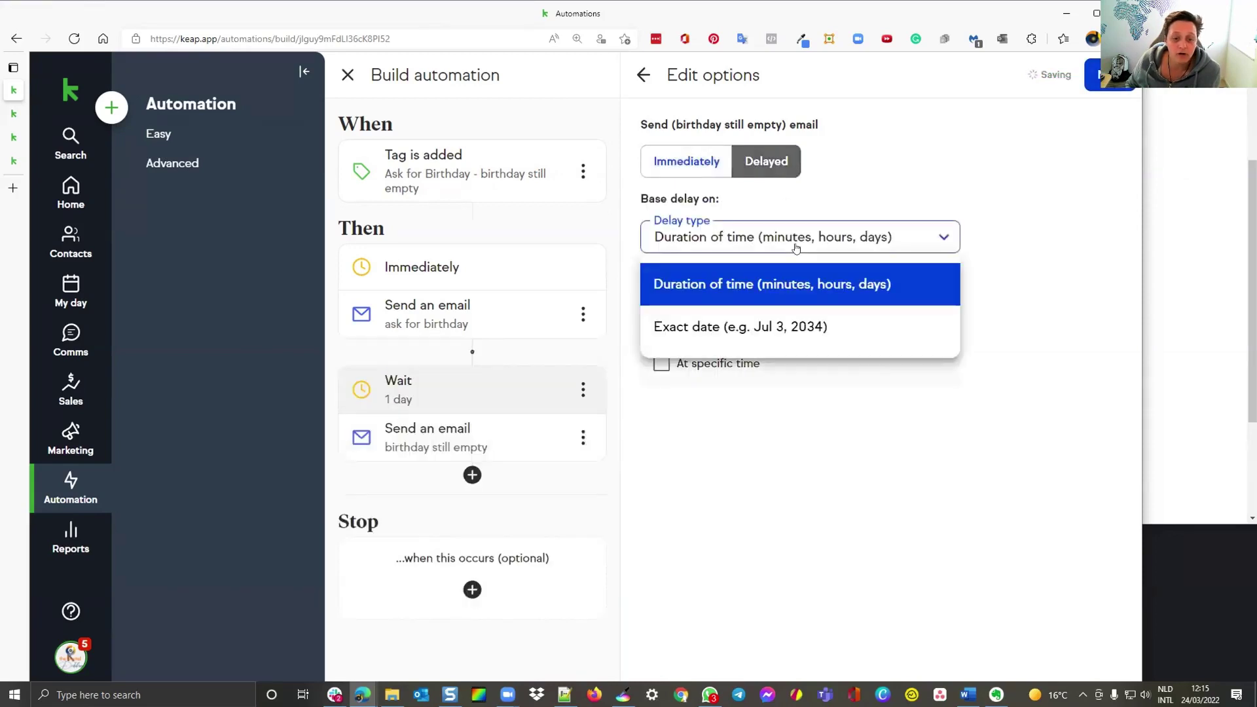
click(794, 246)
click(877, 334)
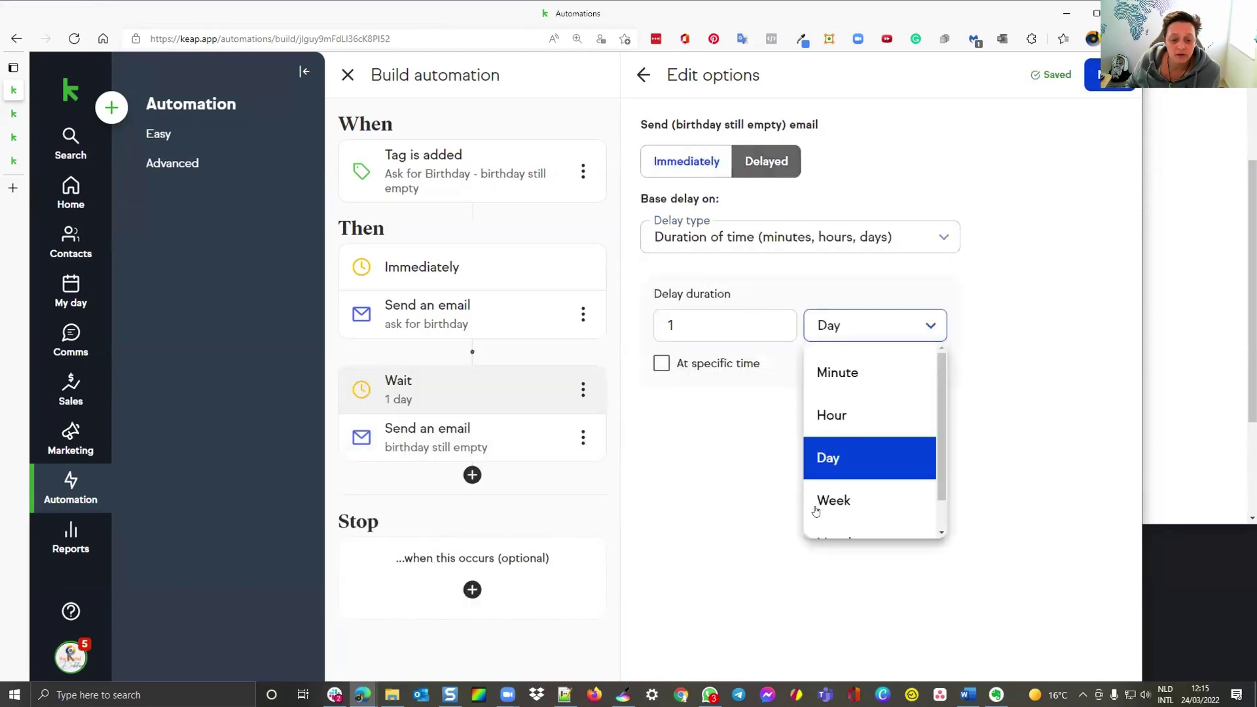
drag(692, 326, 618, 324)
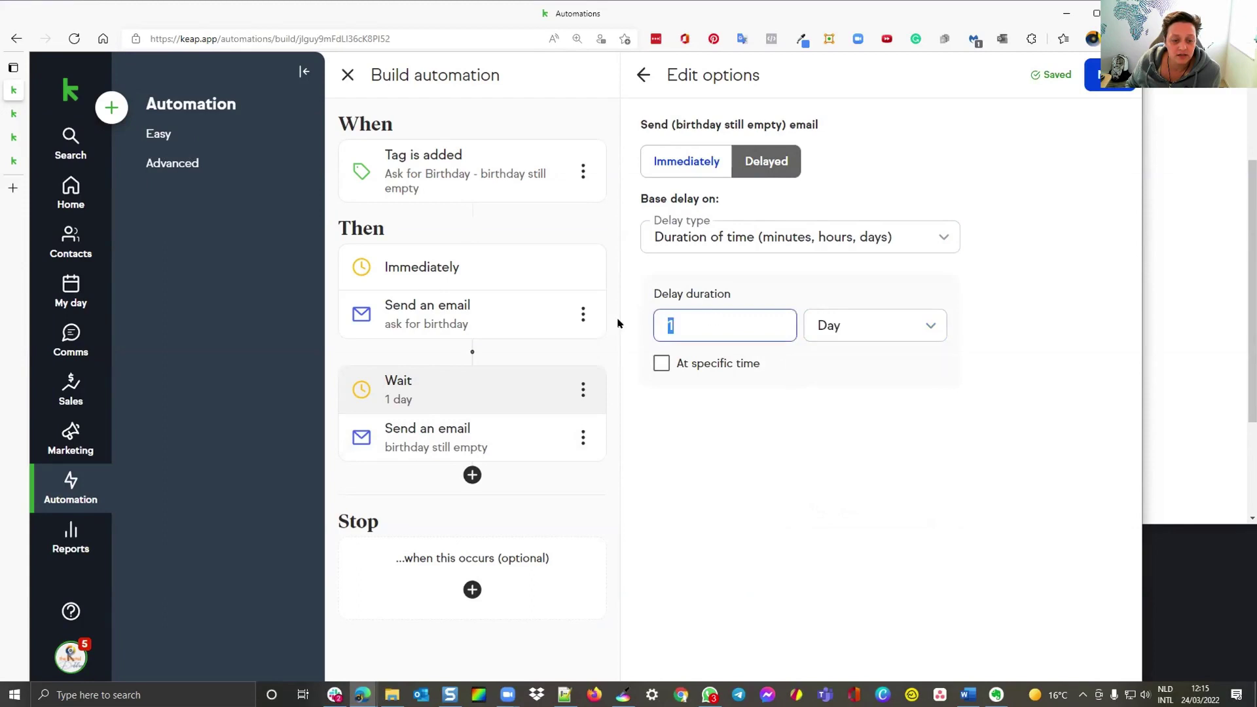
text(6)
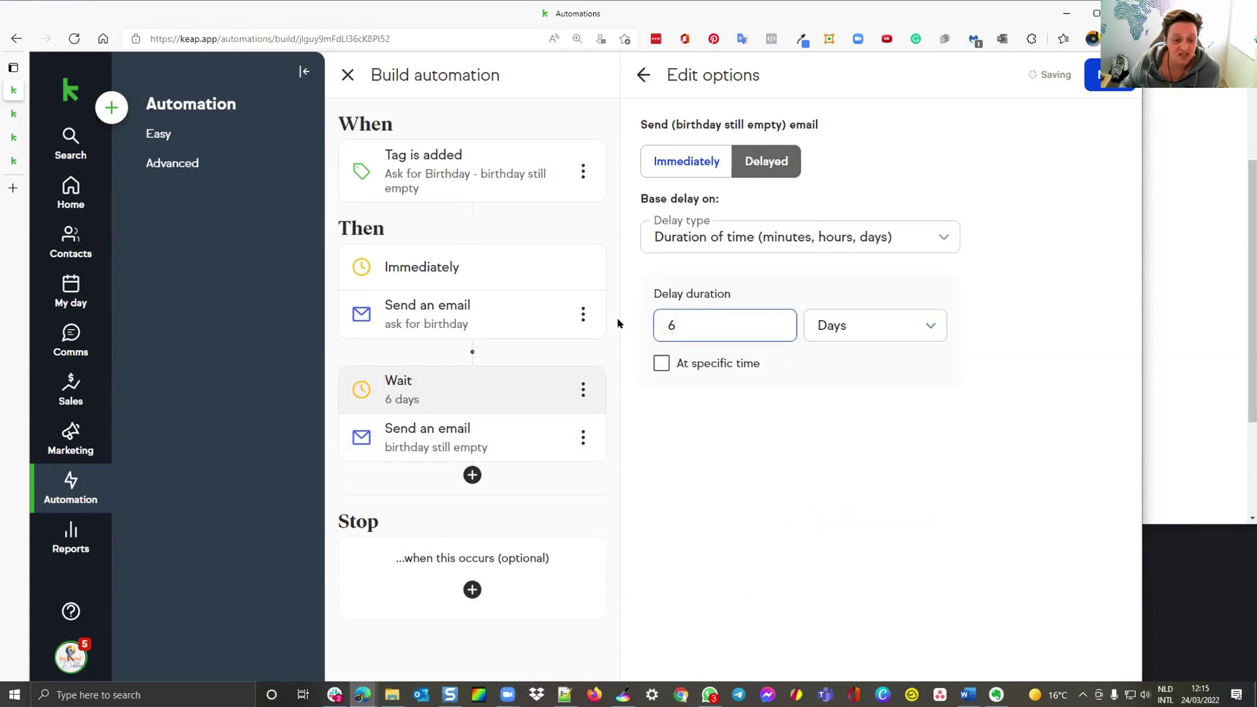
click(766, 439)
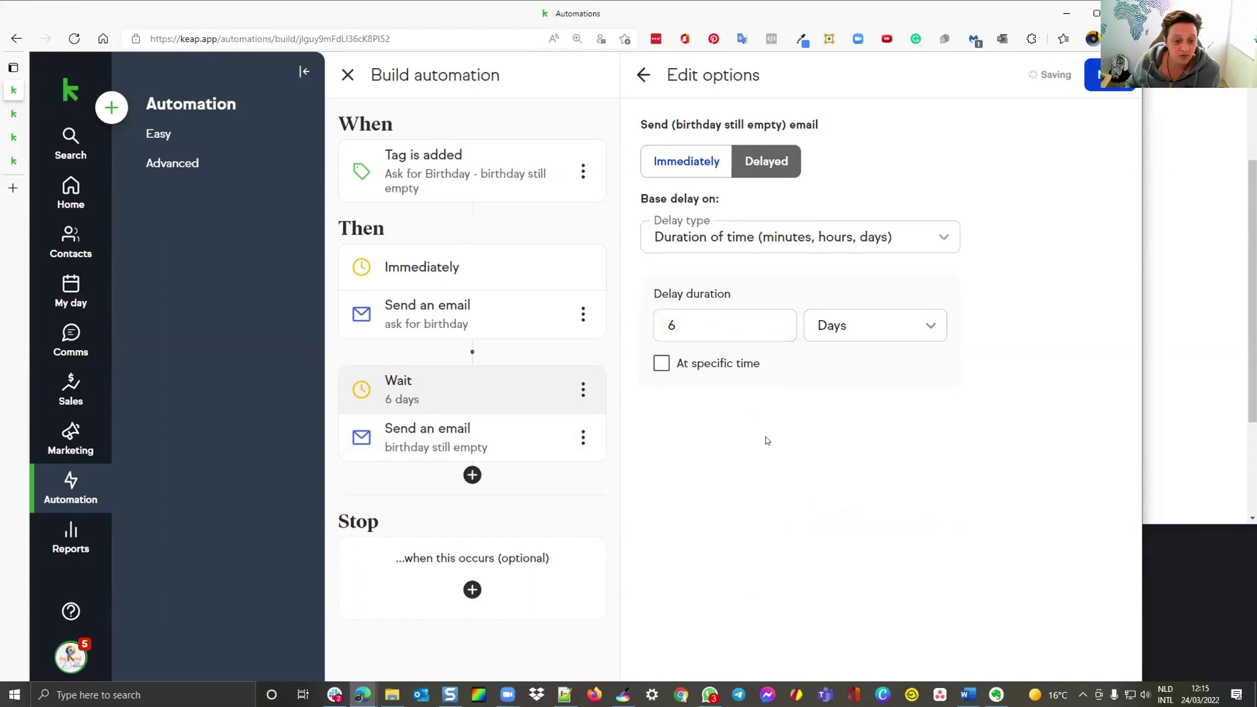
Restrict the delayed email to the specific time 8:15 AM and finish its timing options.
click(694, 366)
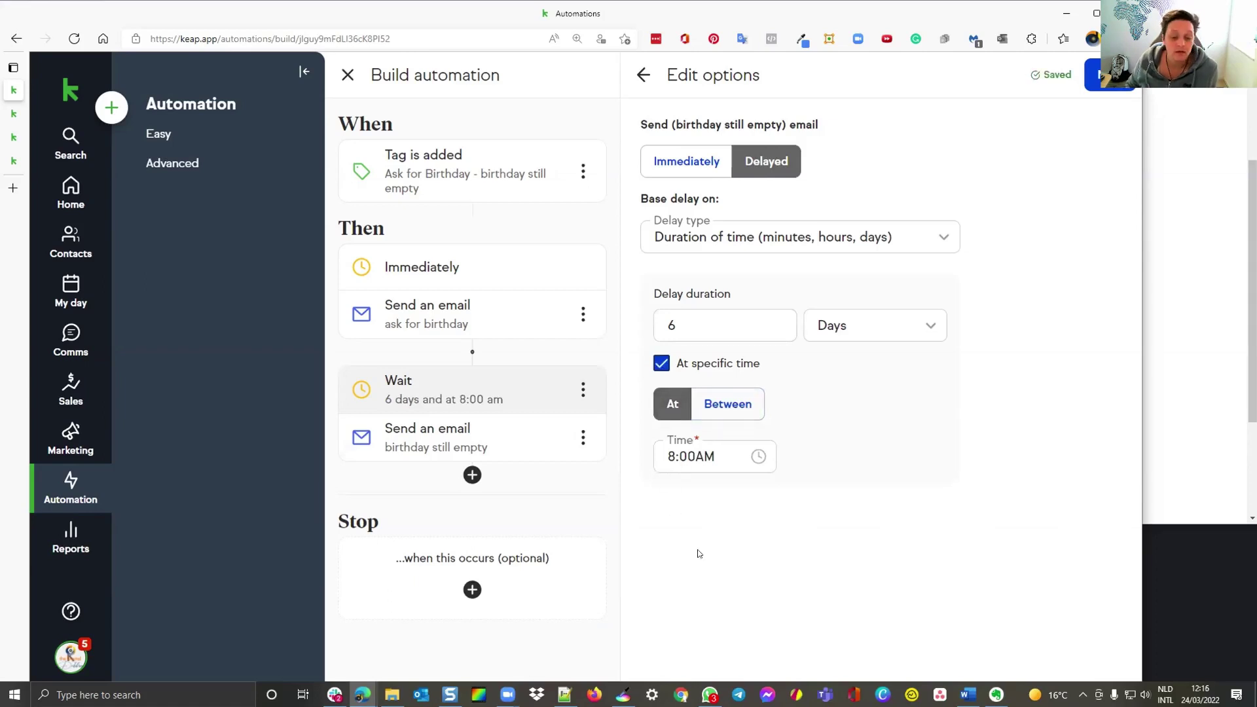
click(708, 403)
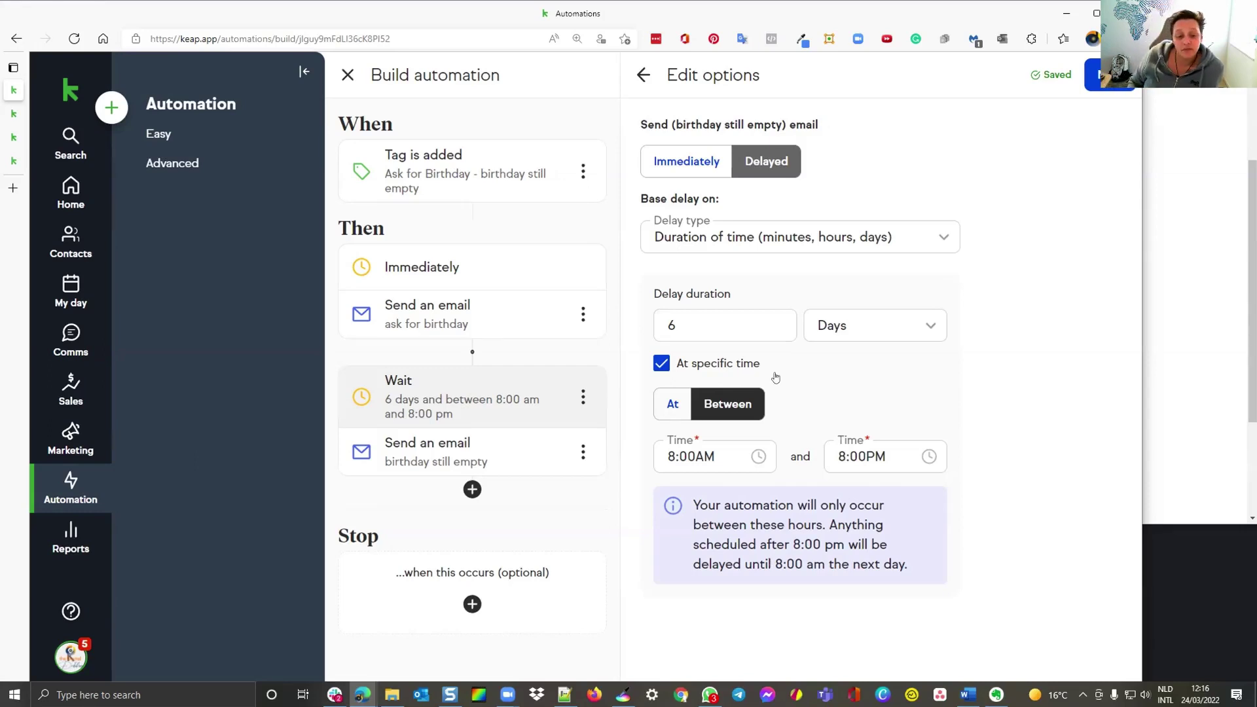
click(676, 400)
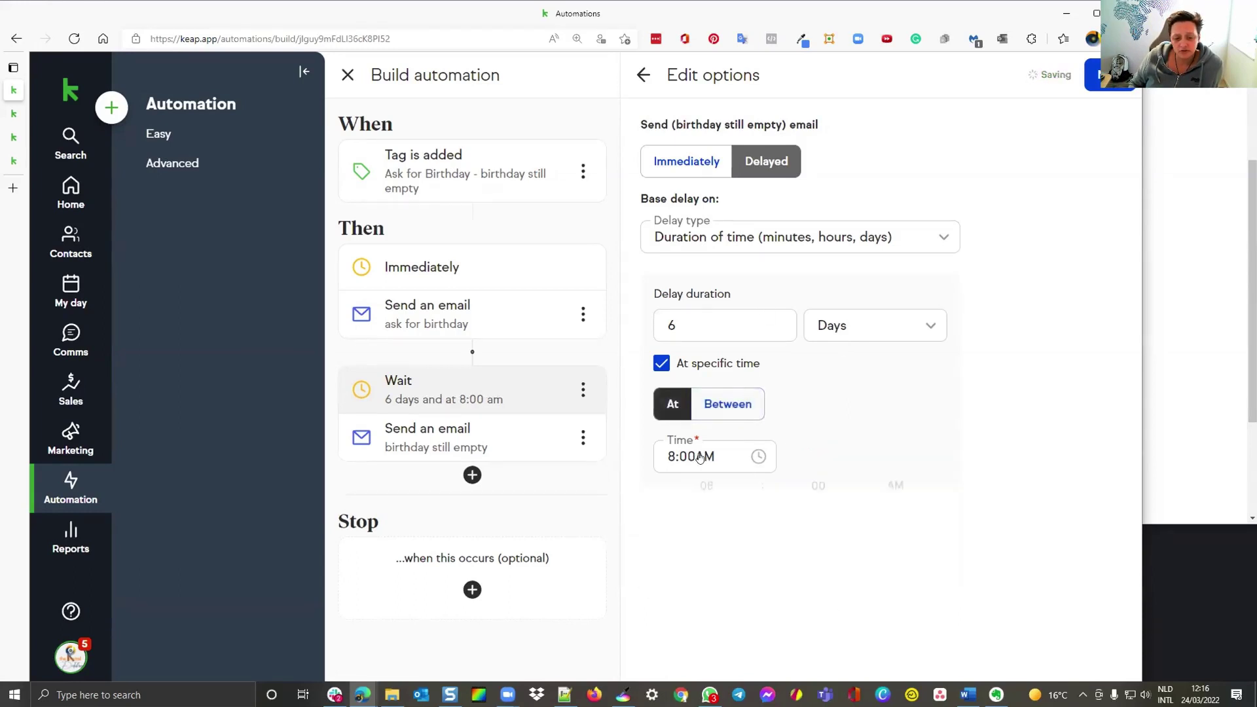
click(758, 456)
click(865, 488)
click(864, 489)
click(864, 489)
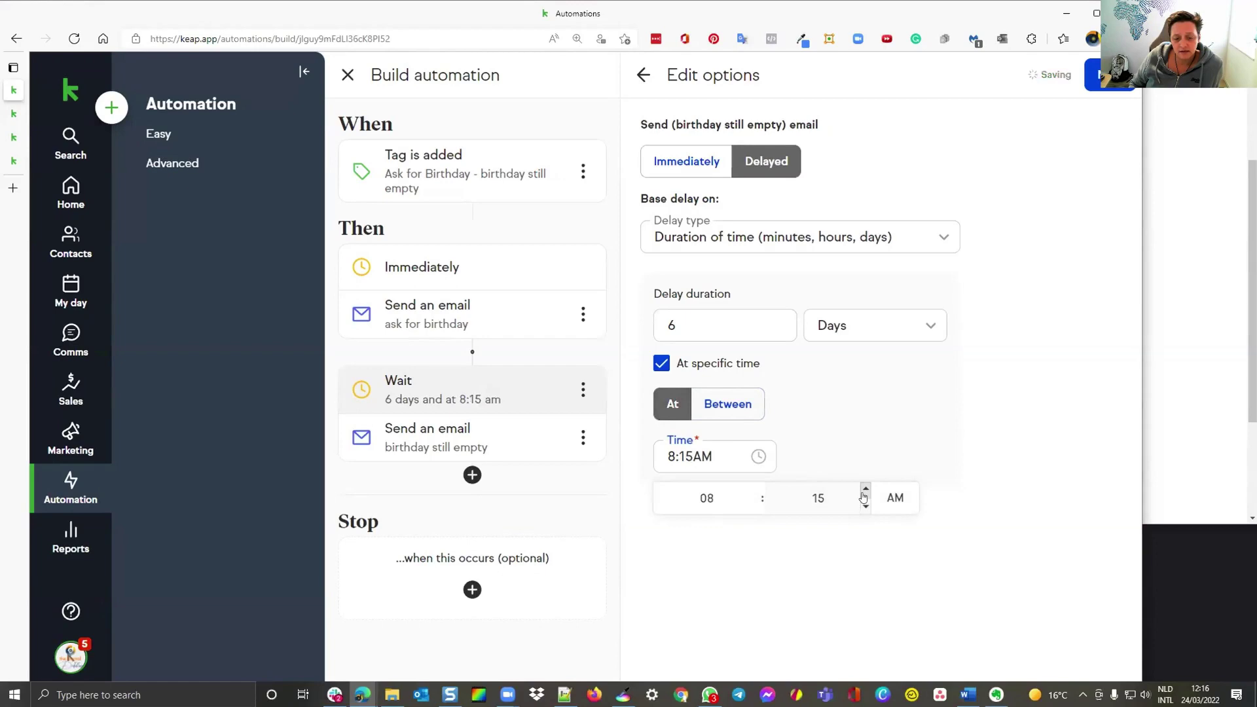
click(774, 584)
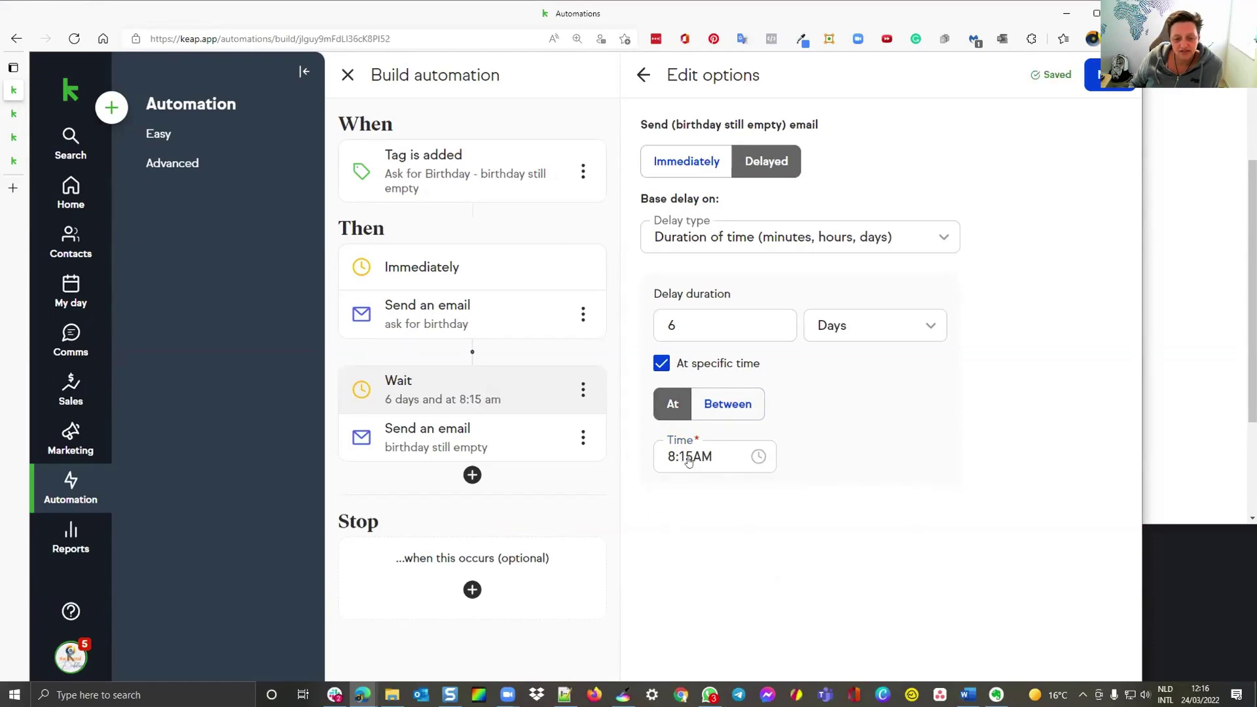
click(1106, 75)
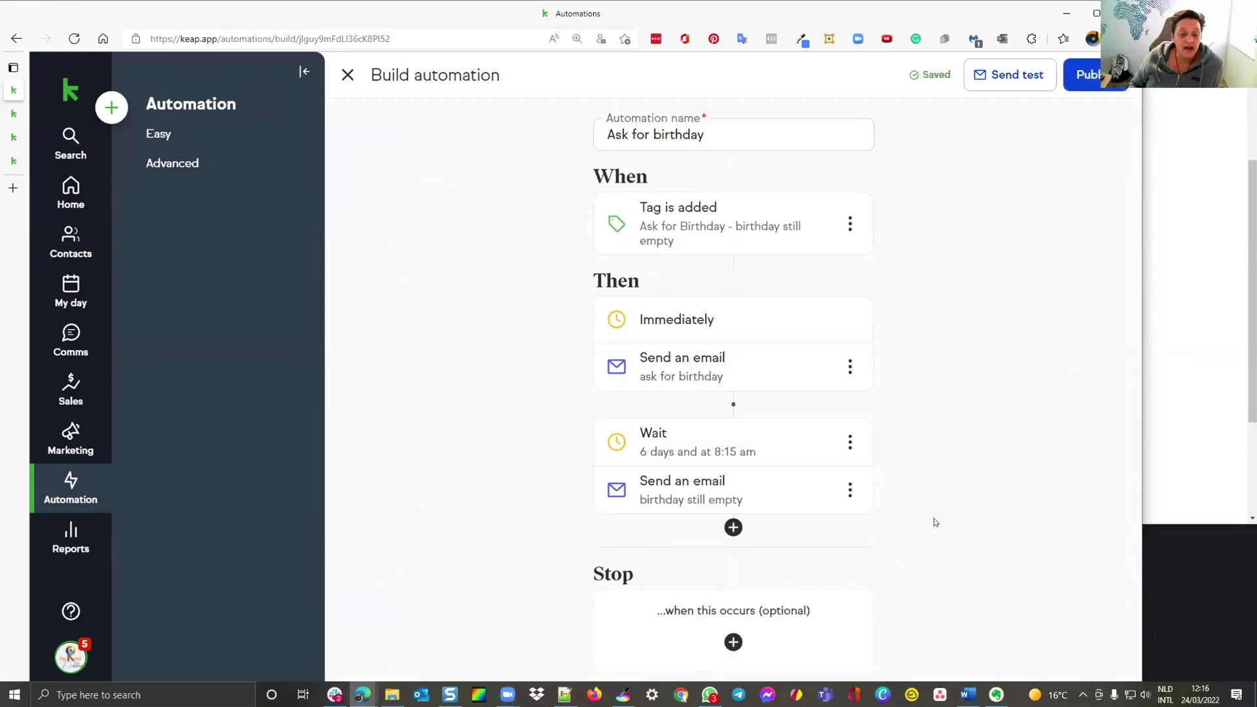
Stop the automation when the "Ask for birthday" public form is submitted, and publish the automation.
click(762, 643)
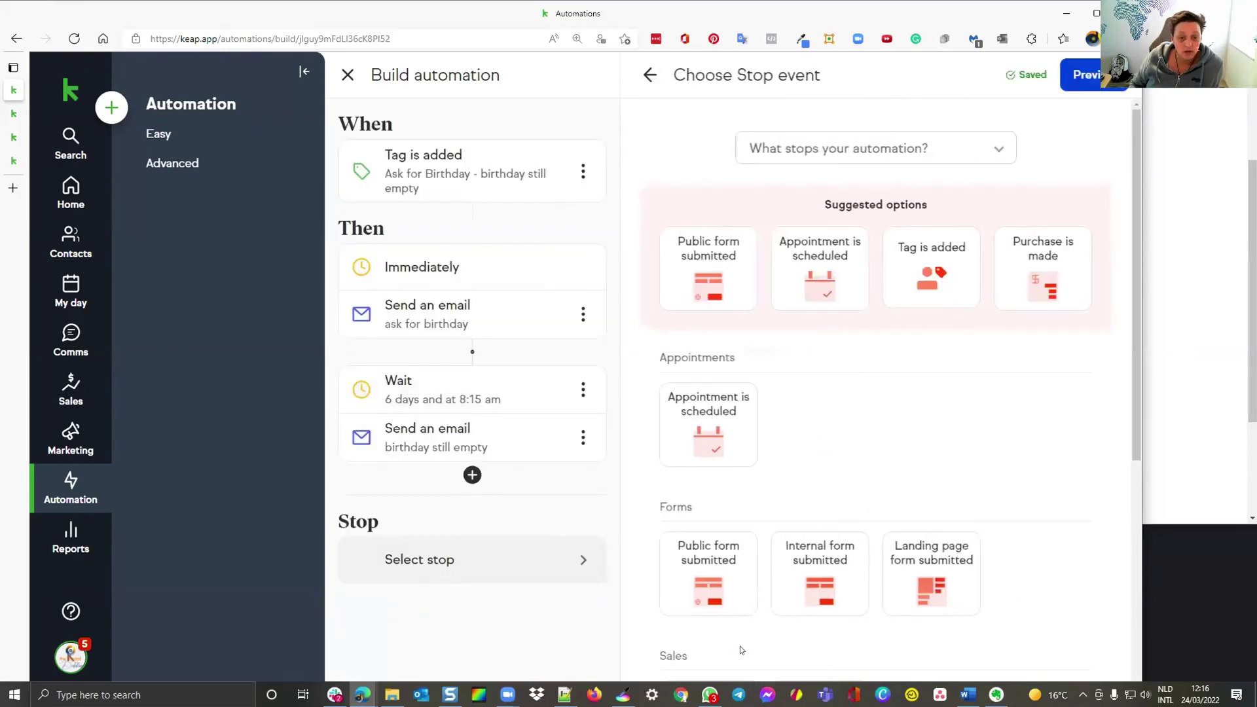
click(722, 280)
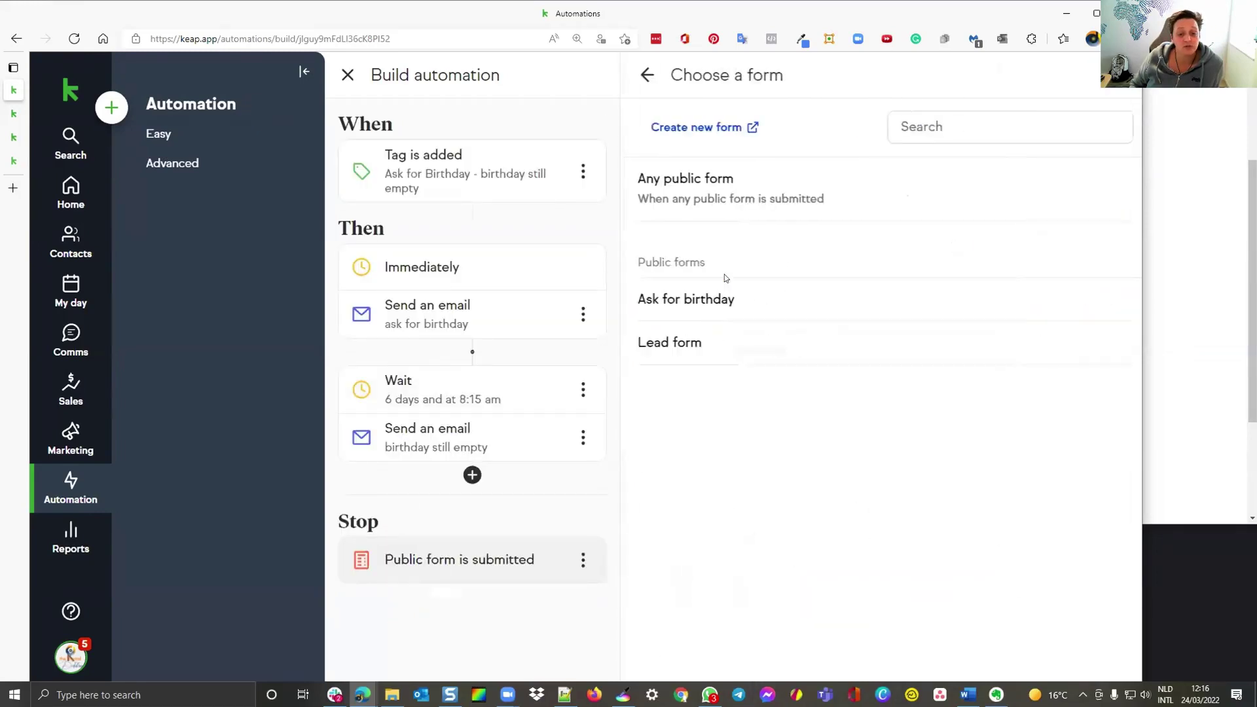
click(720, 299)
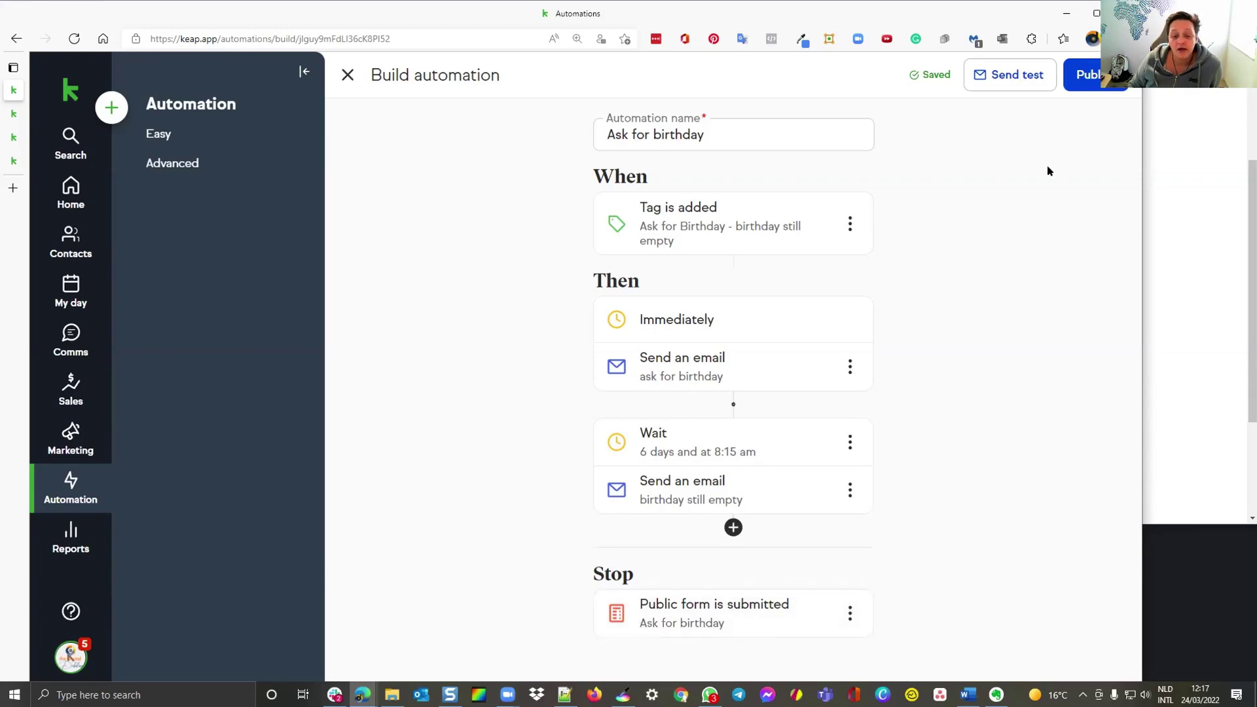
click(849, 614)
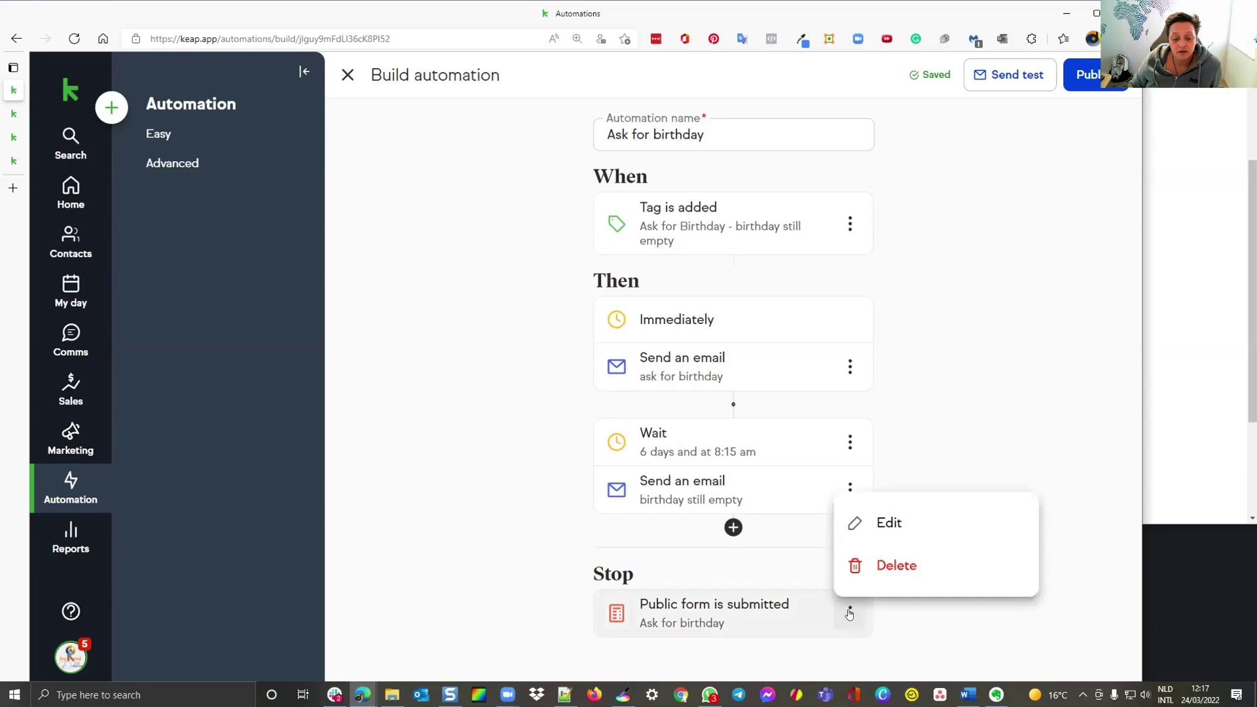
click(920, 623)
click(1106, 75)
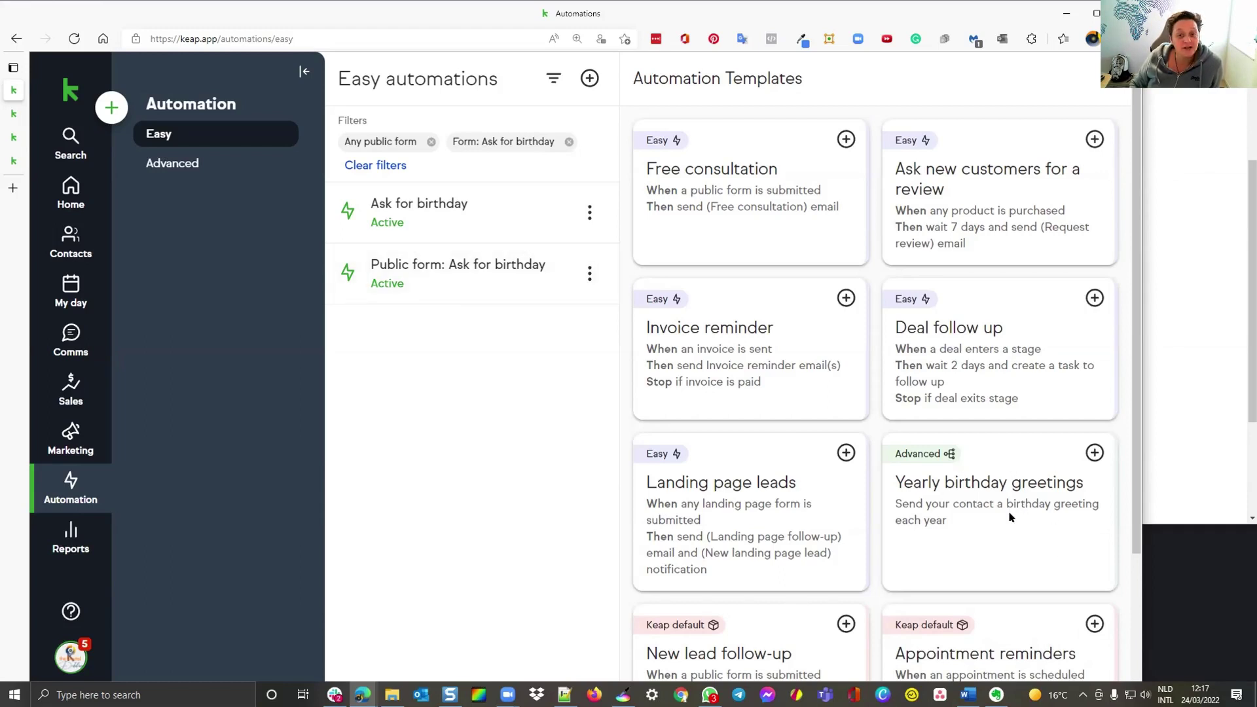
Create a campaign from the Yearly birthday greetings template and make "birthday filled" the only tag triggering the Birthday Greeting Reminder Tag goal.
click(1095, 453)
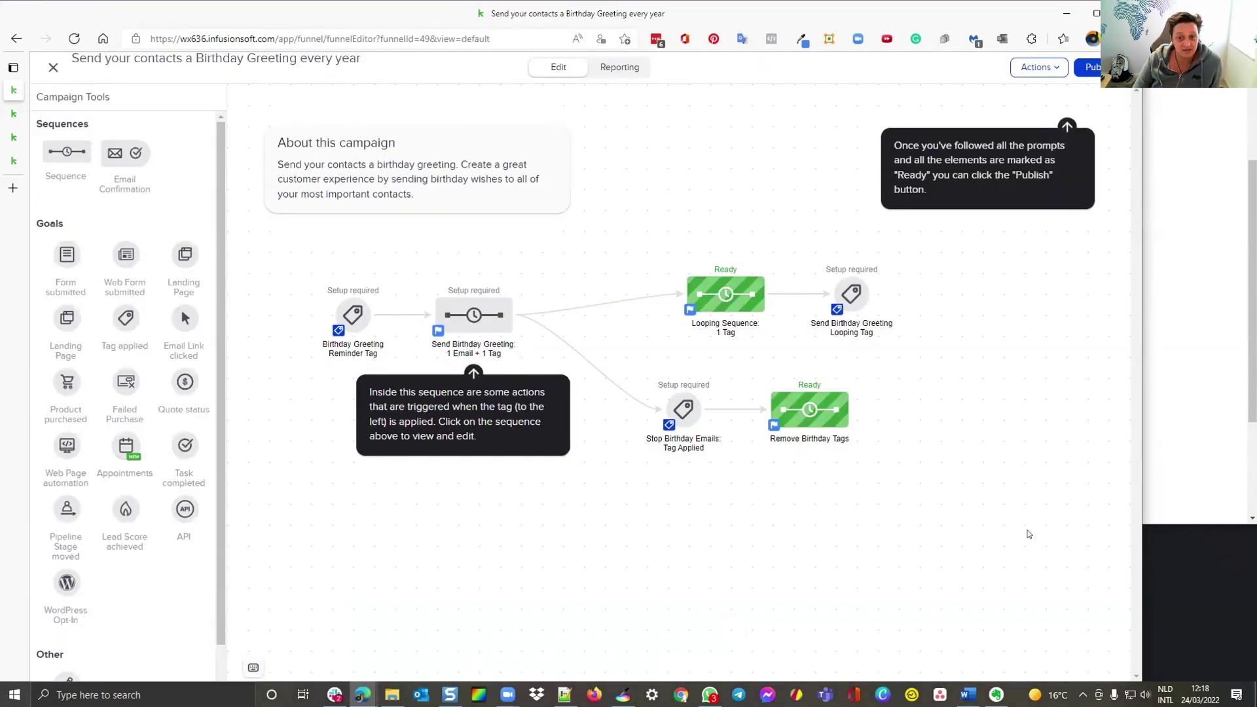
click(351, 317)
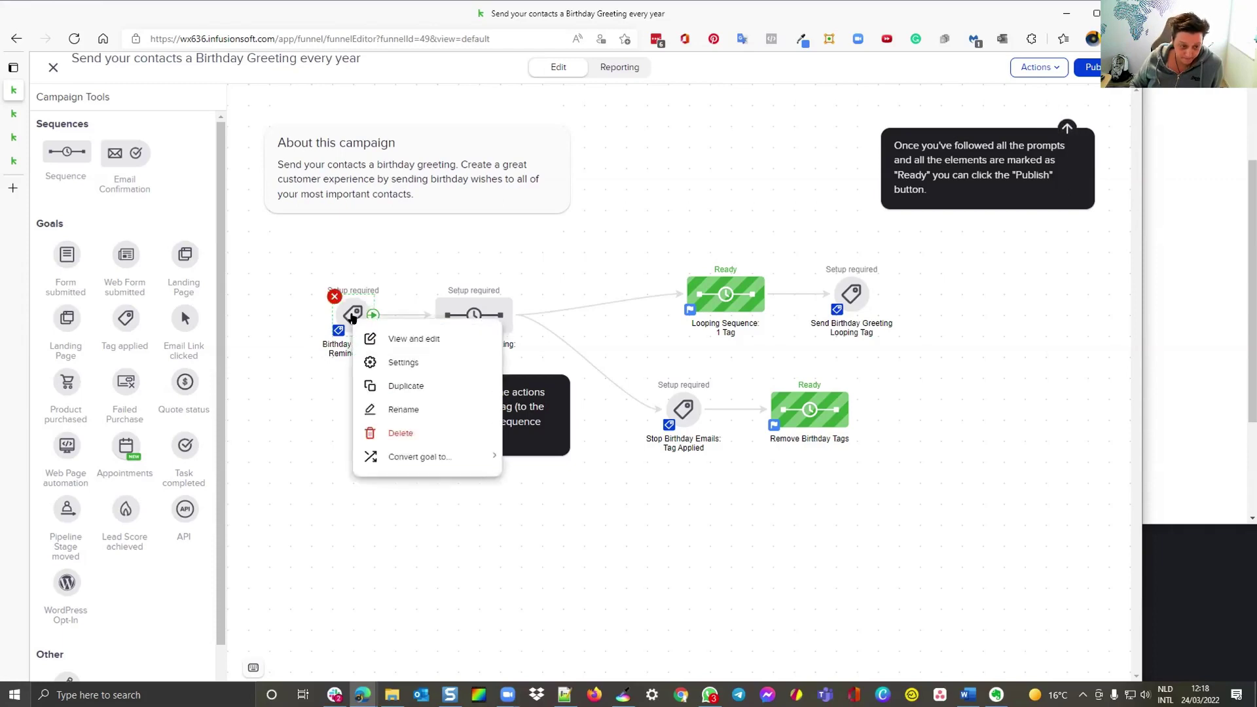
double_click(352, 318)
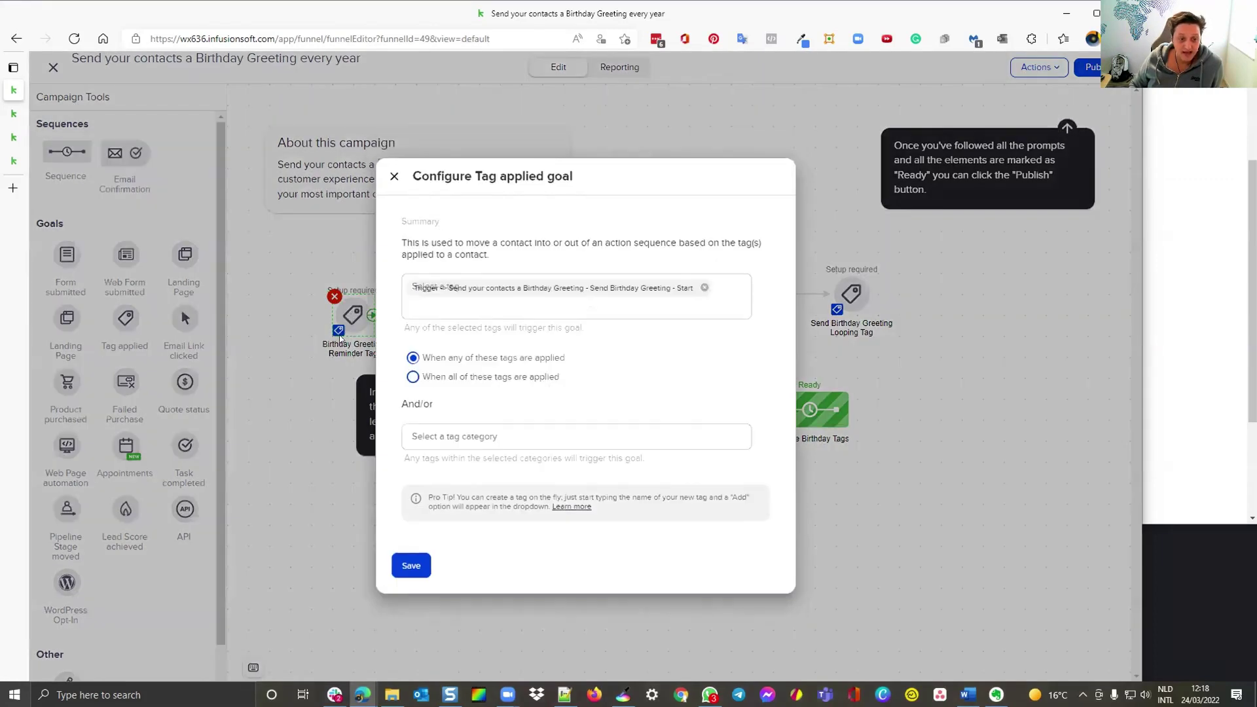
click(543, 333)
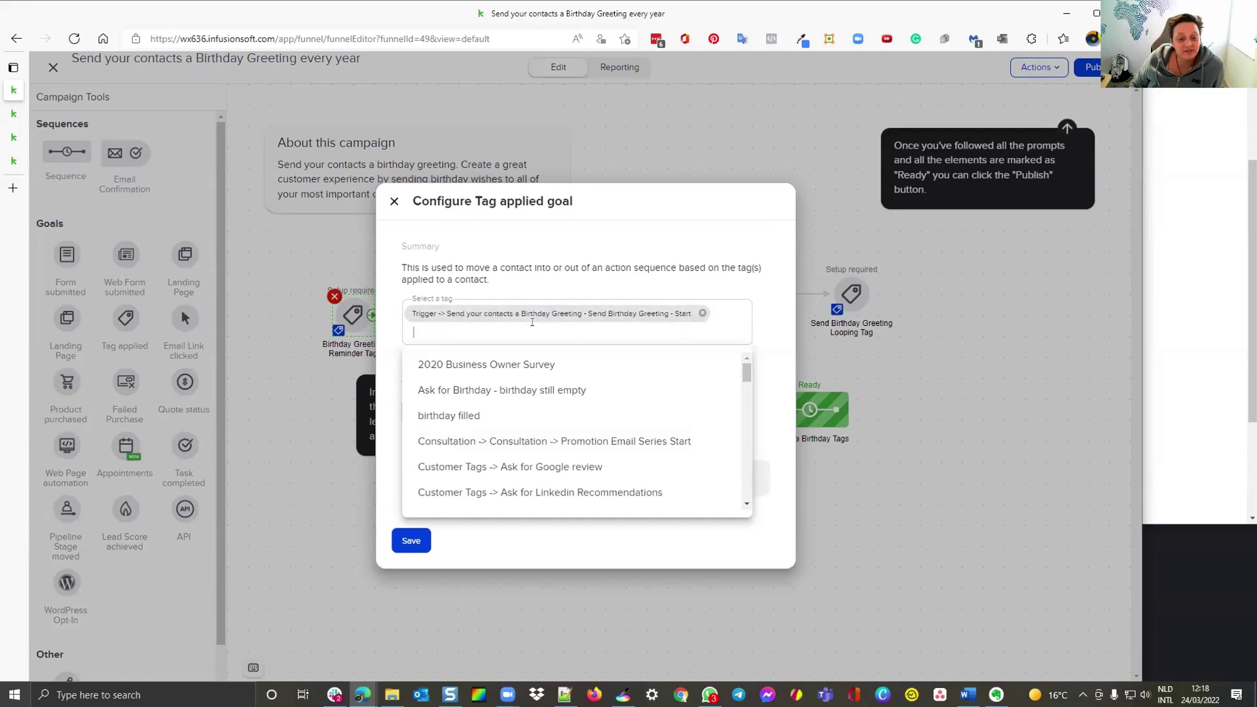
click(447, 415)
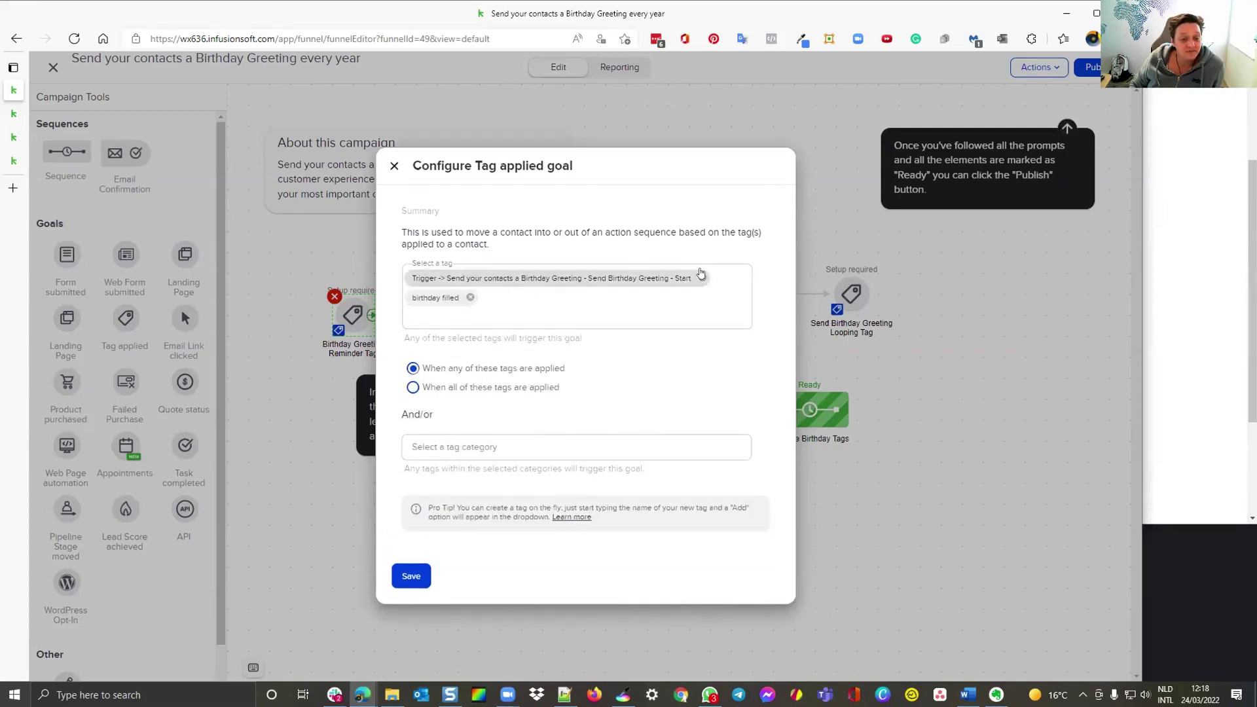
click(700, 279)
click(571, 280)
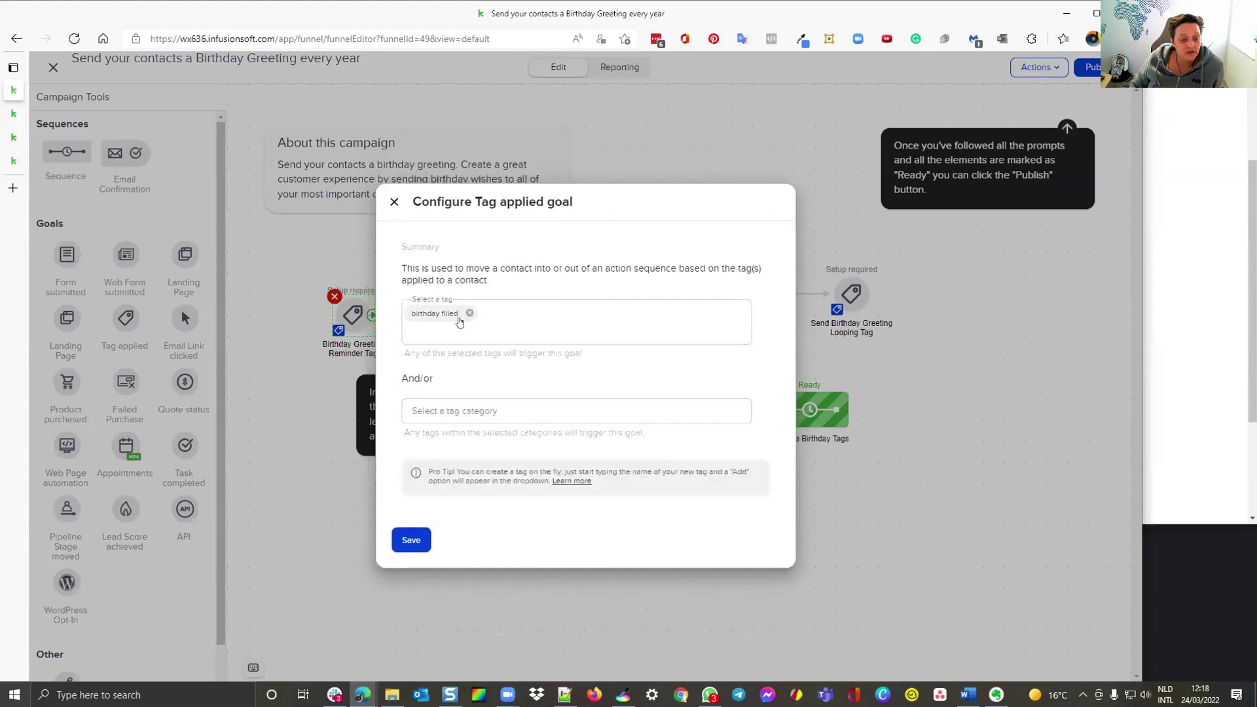
click(410, 540)
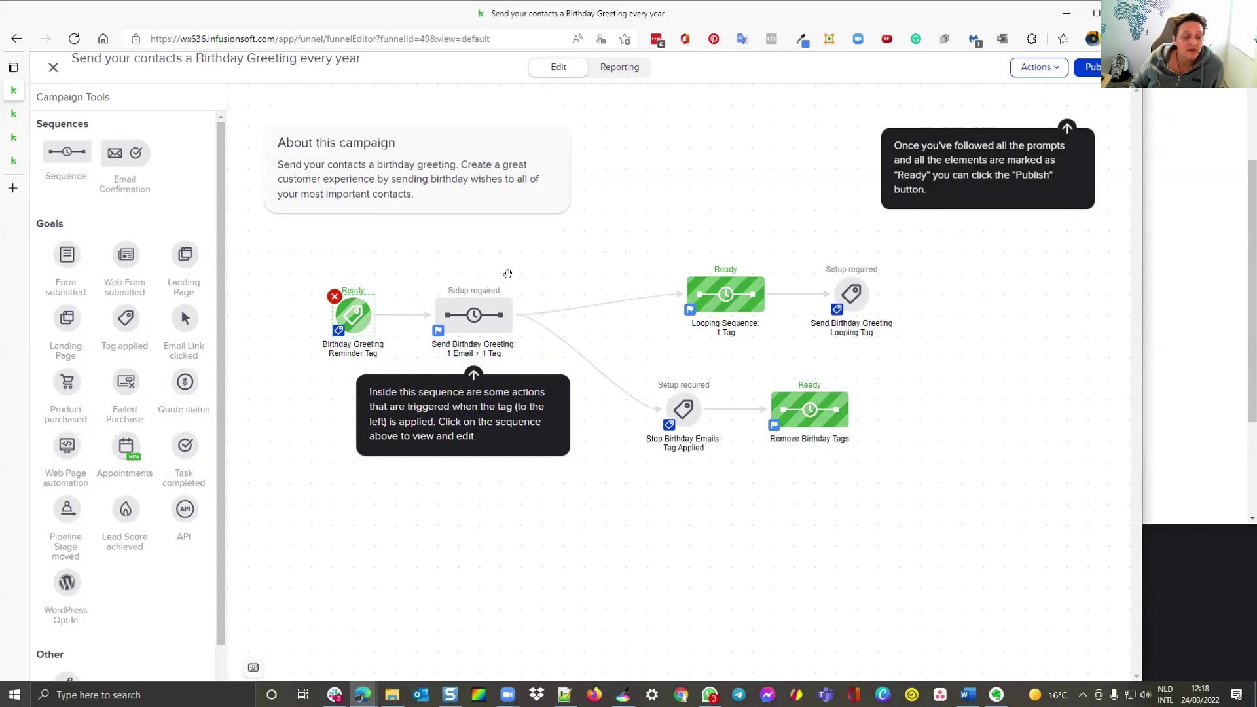
Open the "We noticed it was today :)" birthday email inside the Send Birthday Greeting sequence.
click(464, 318)
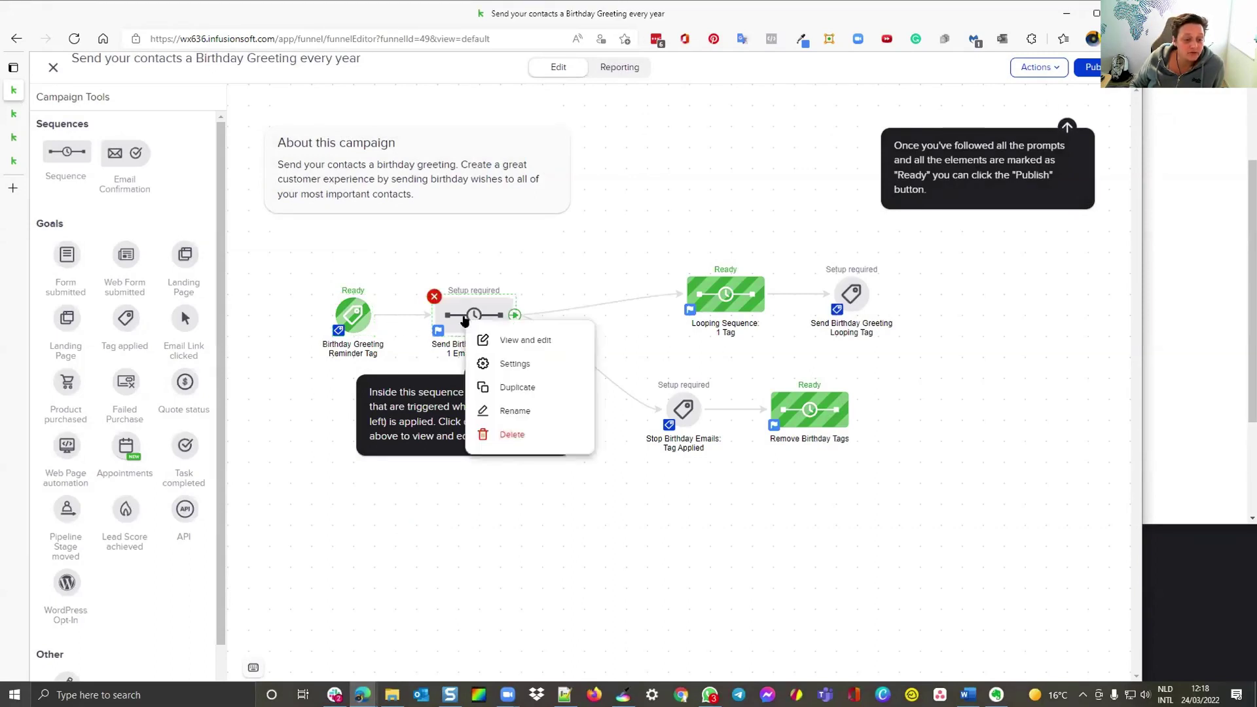
click(461, 315)
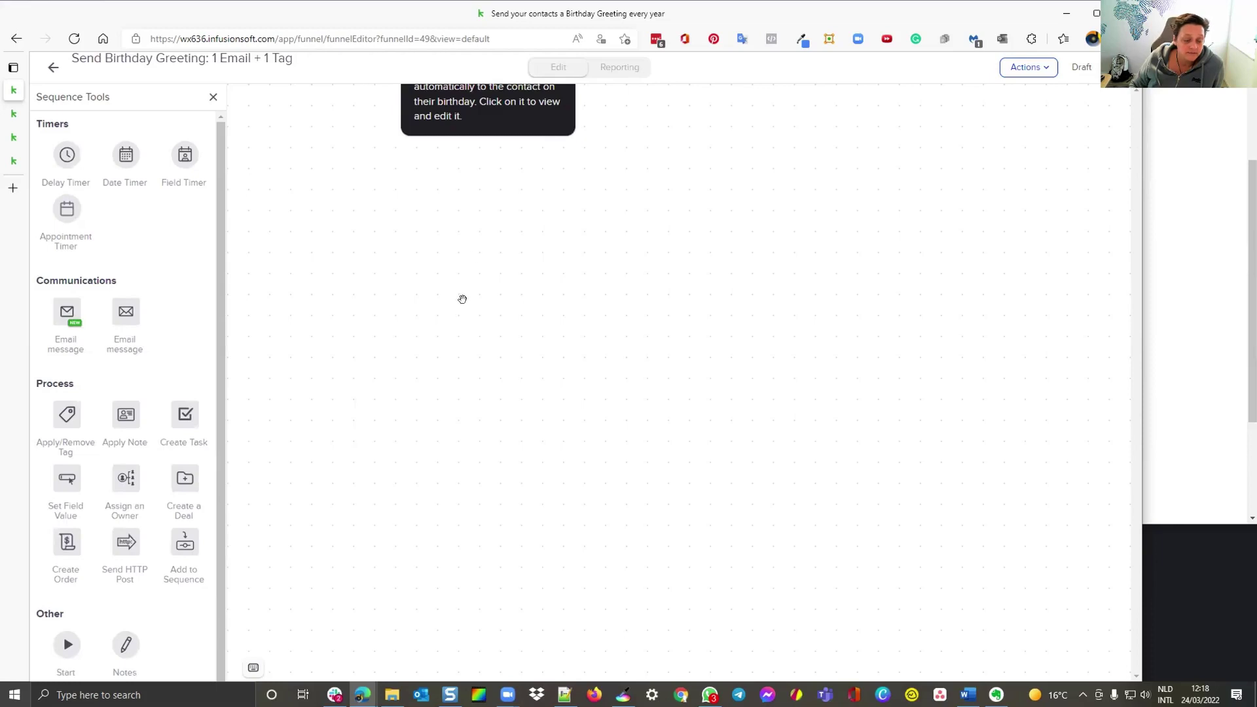
mouse_move(481, 247)
mouse_down()
mouse_move(491, 394)
mouse_move(470, 231)
mouse_move(488, 272)
mouse_move(483, 385)
mouse_move(488, 252)
mouse_up()
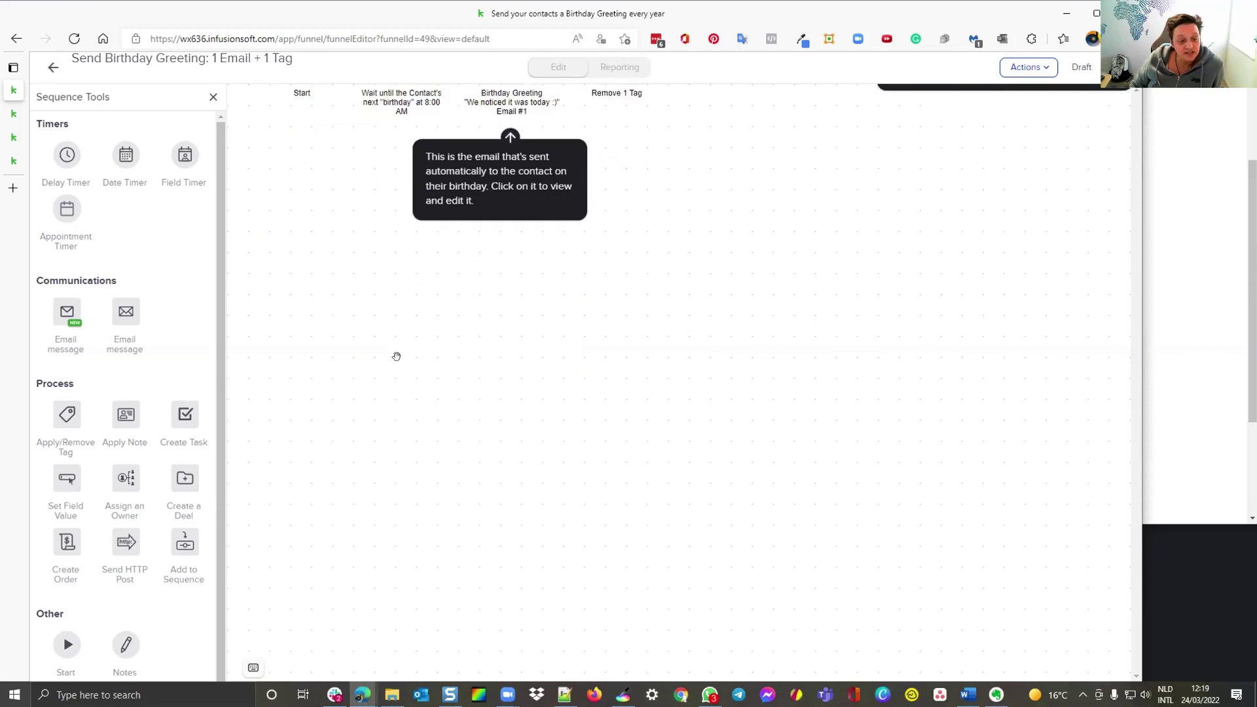
drag(440, 327, 428, 491)
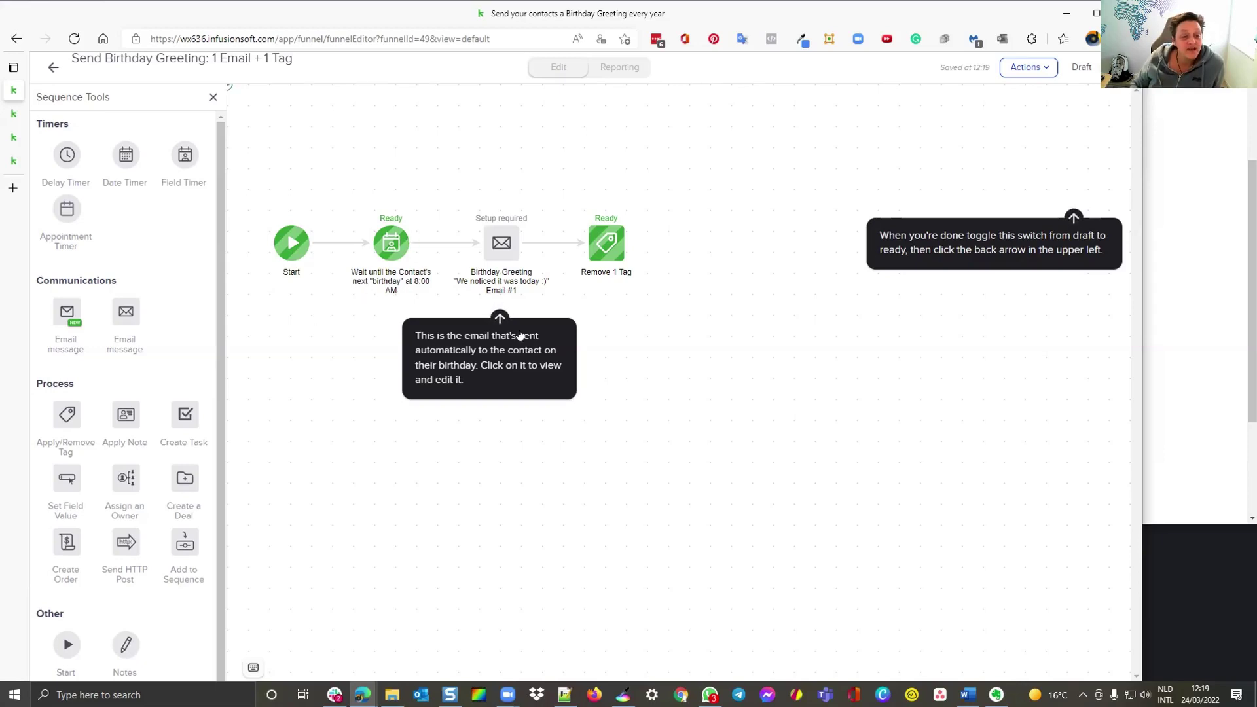
click(505, 243)
click(506, 243)
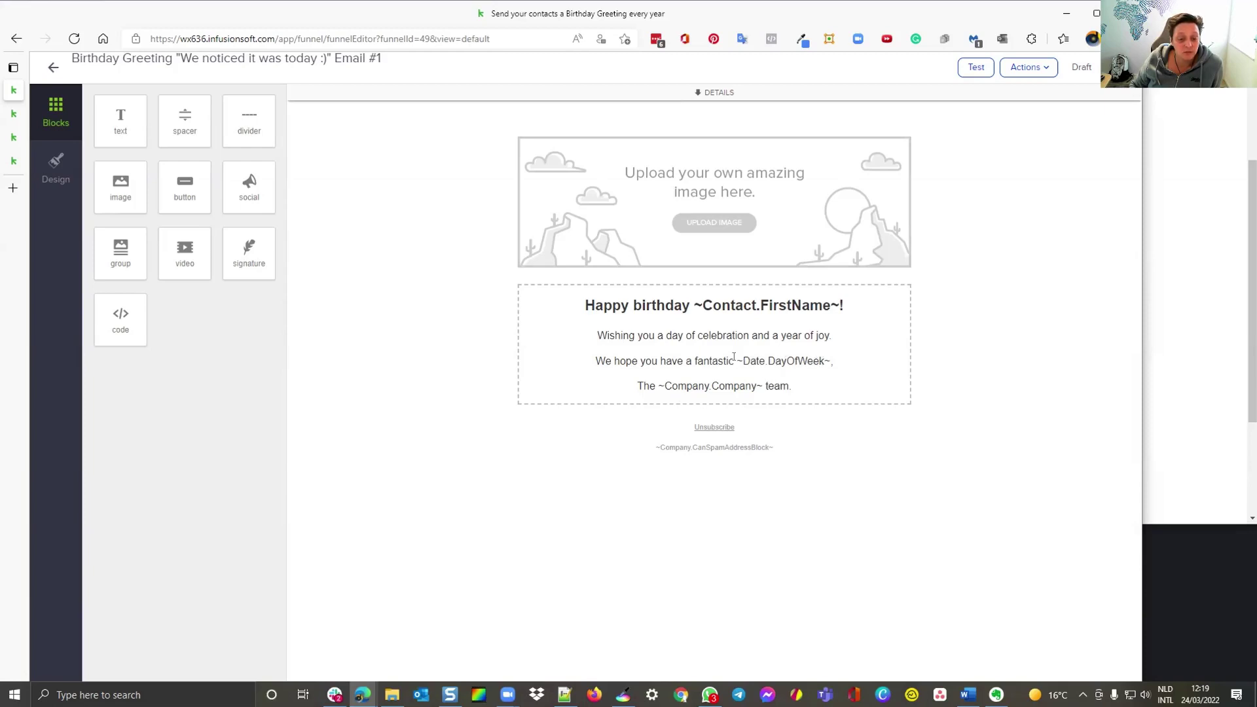
Review the birthday email's day-of-week merge field and subject line, mark the email as Ready, and return to the sequence.
drag(735, 361, 826, 362)
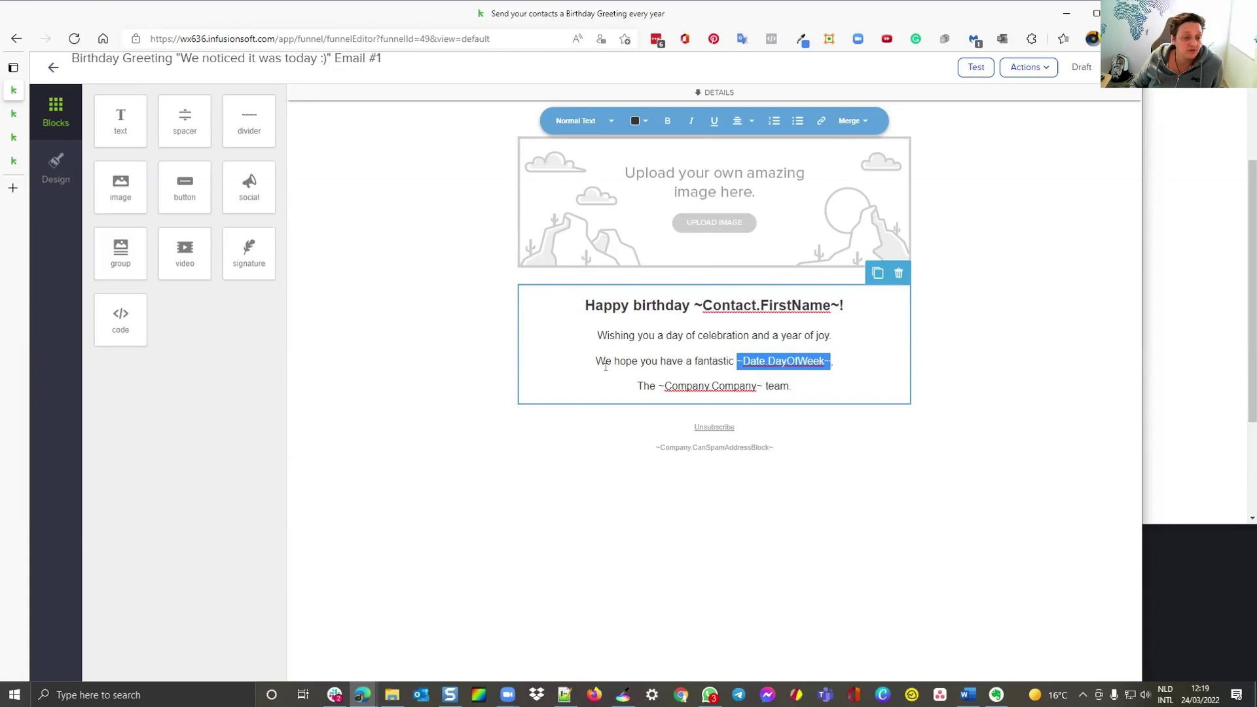
click(723, 93)
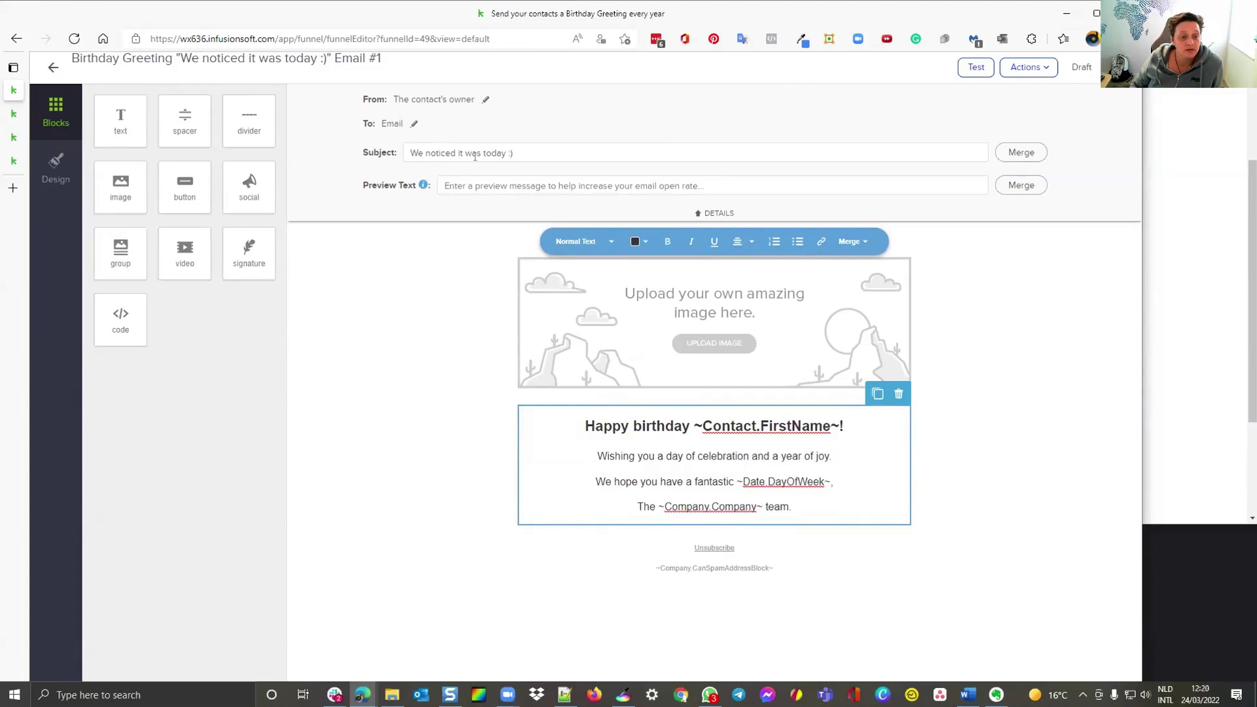
drag(559, 162, 358, 161)
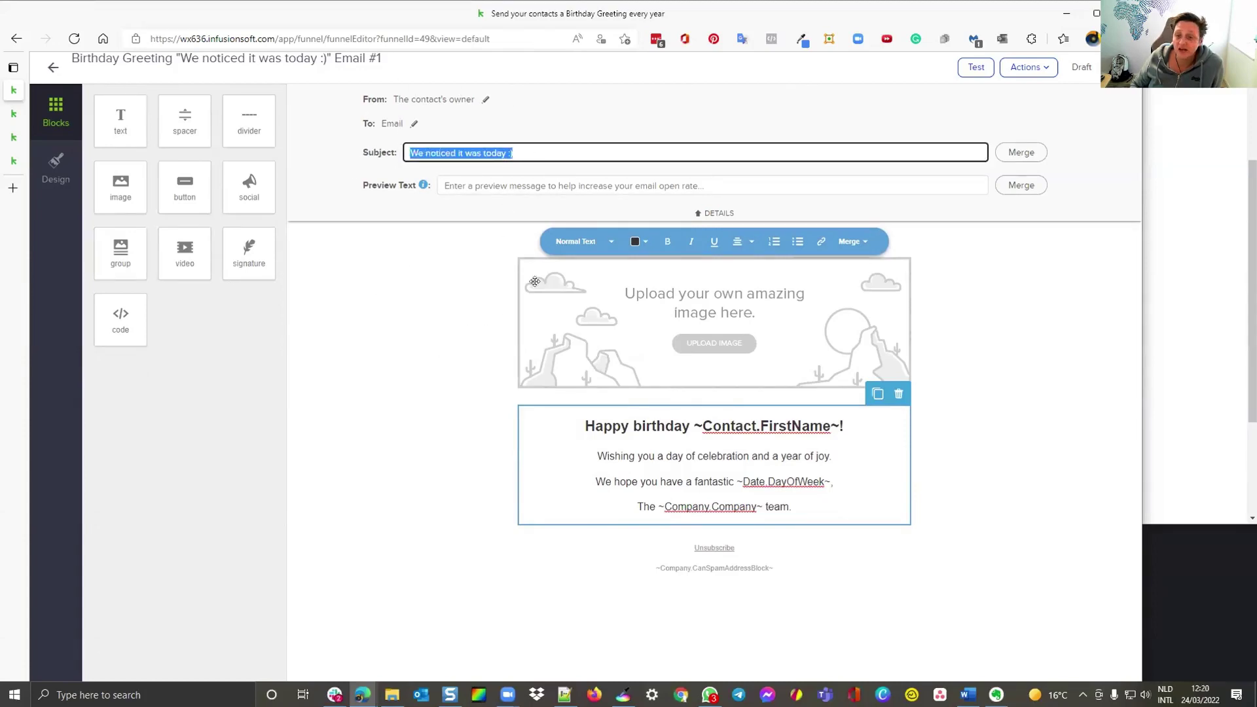
click(1087, 68)
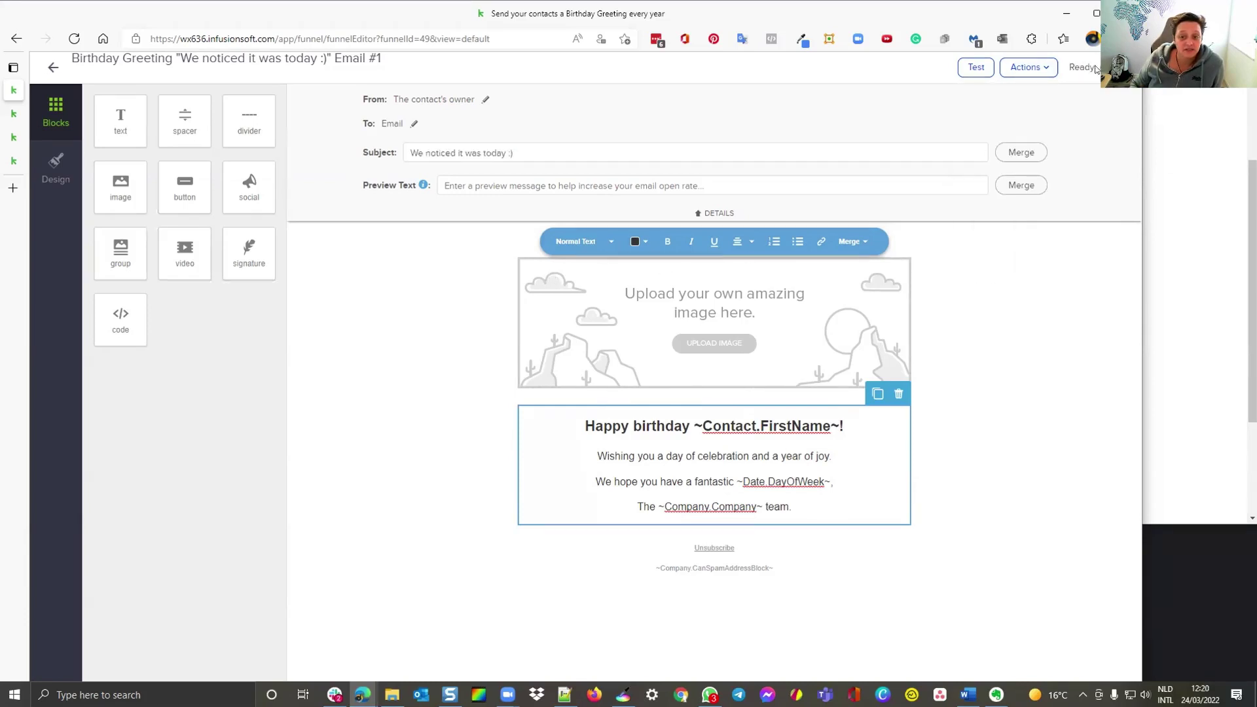
click(54, 68)
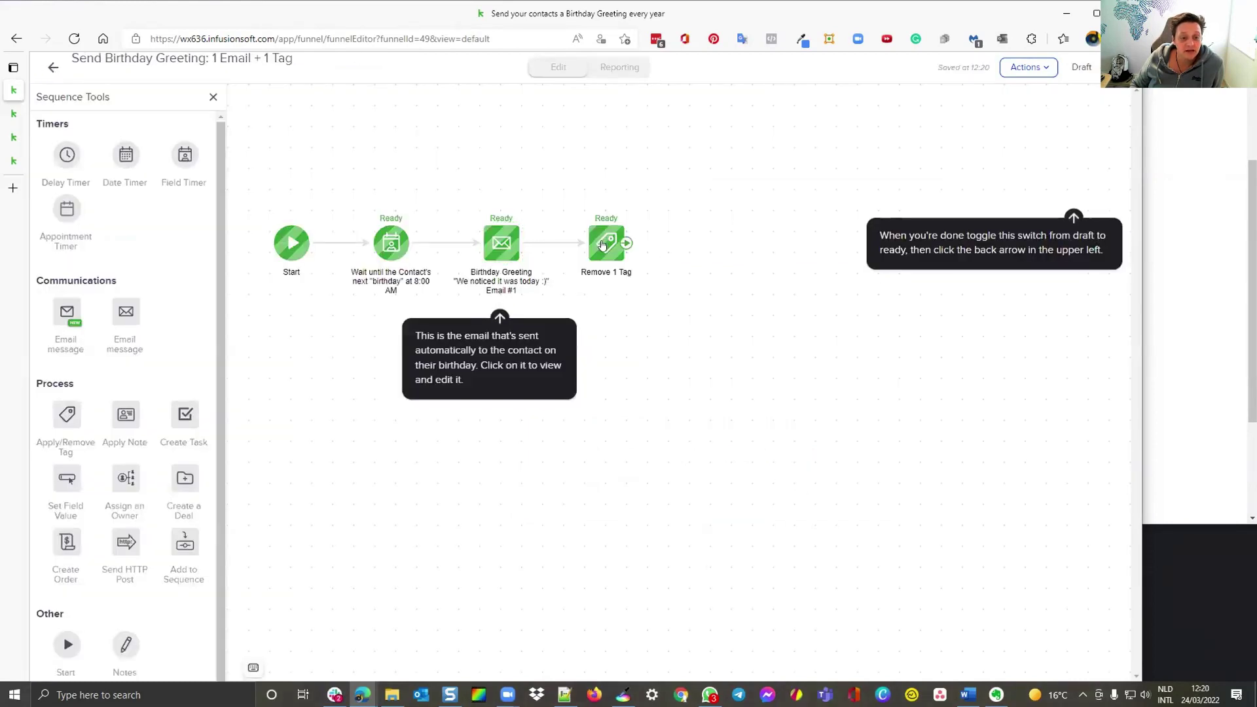
Check which tag the Send Birthday Greeting sequence removes, mark the sequence as Ready, and return to the campaign.
double_click(603, 245)
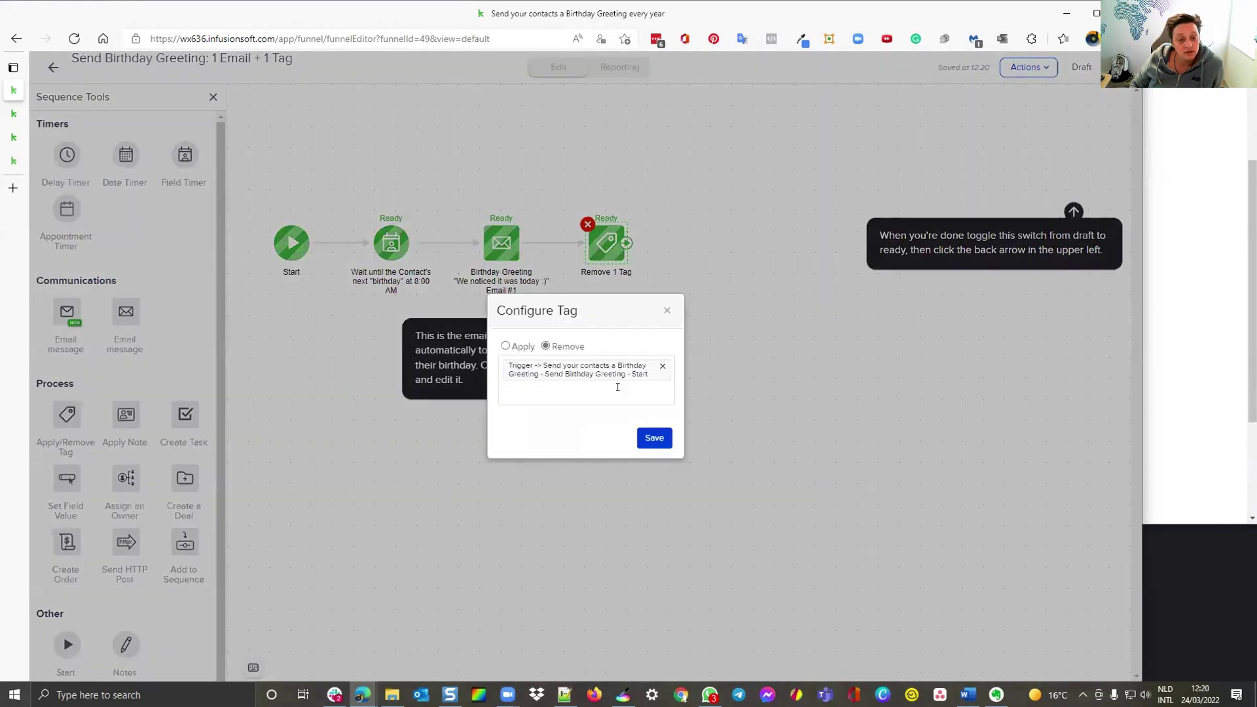
click(607, 392)
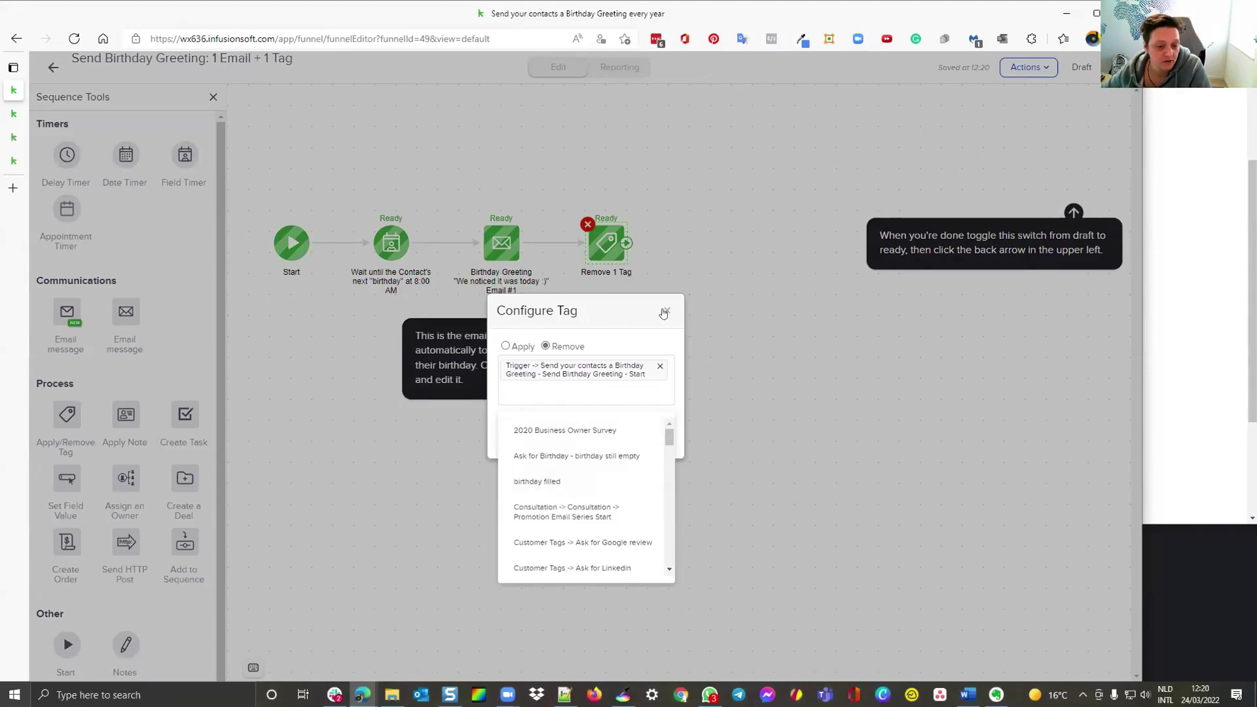
click(667, 311)
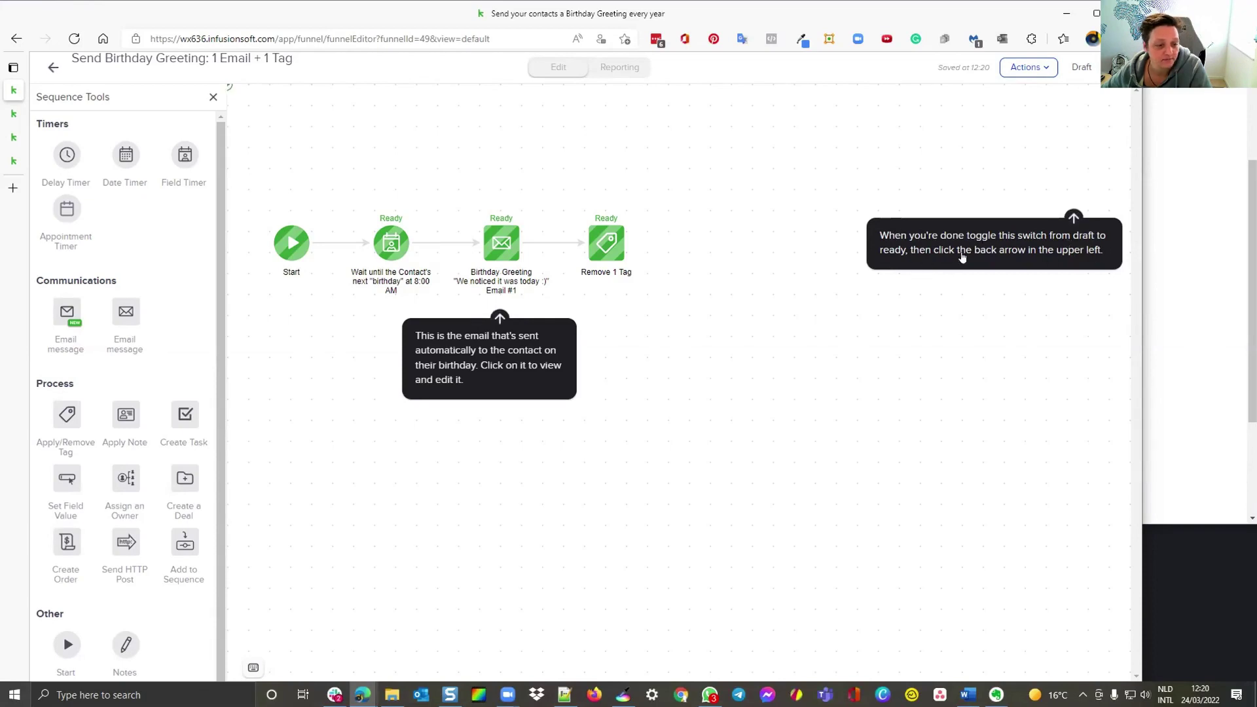
click(1118, 67)
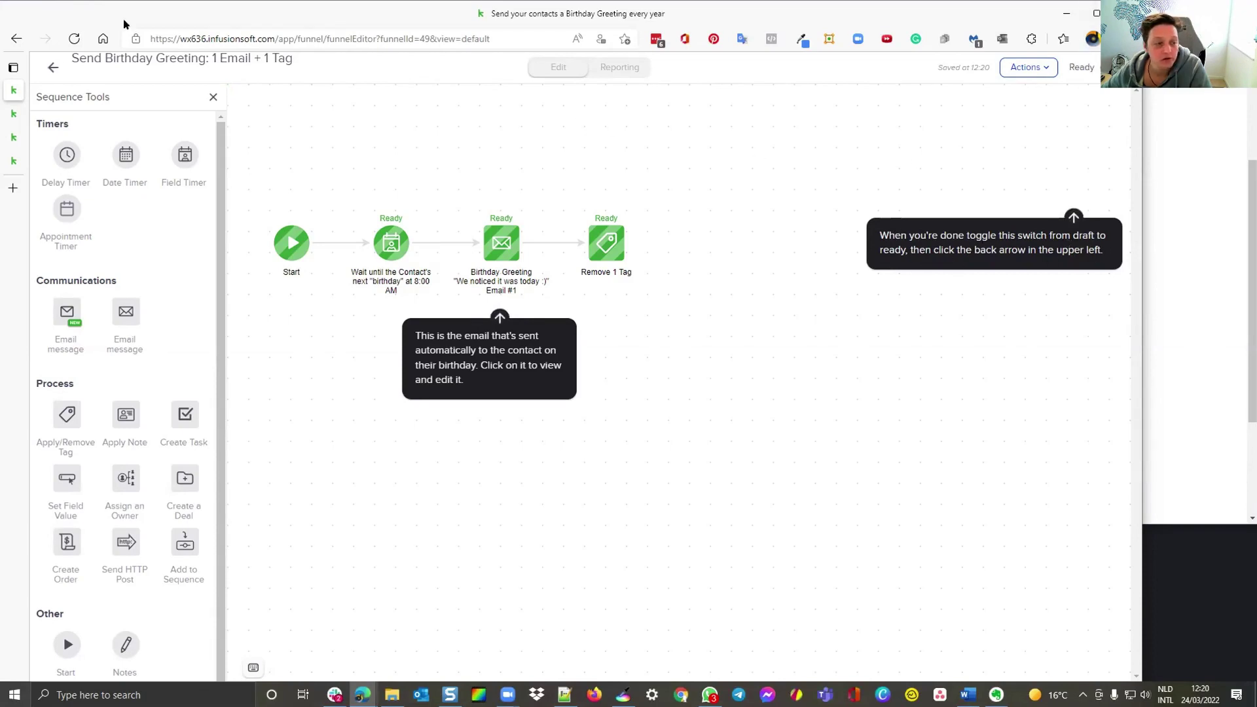
click(46, 66)
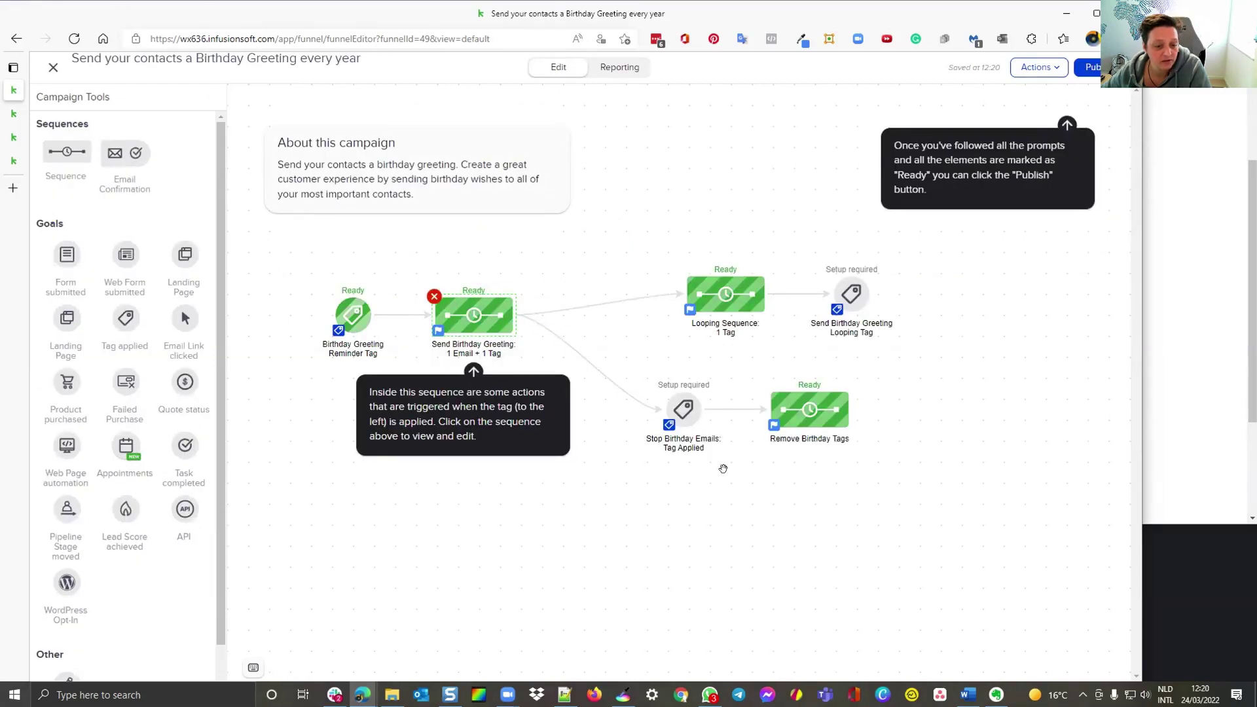
Check which tag the Looping Sequence applies, leaving it as it is, and return to the campaign.
double_click(721, 290)
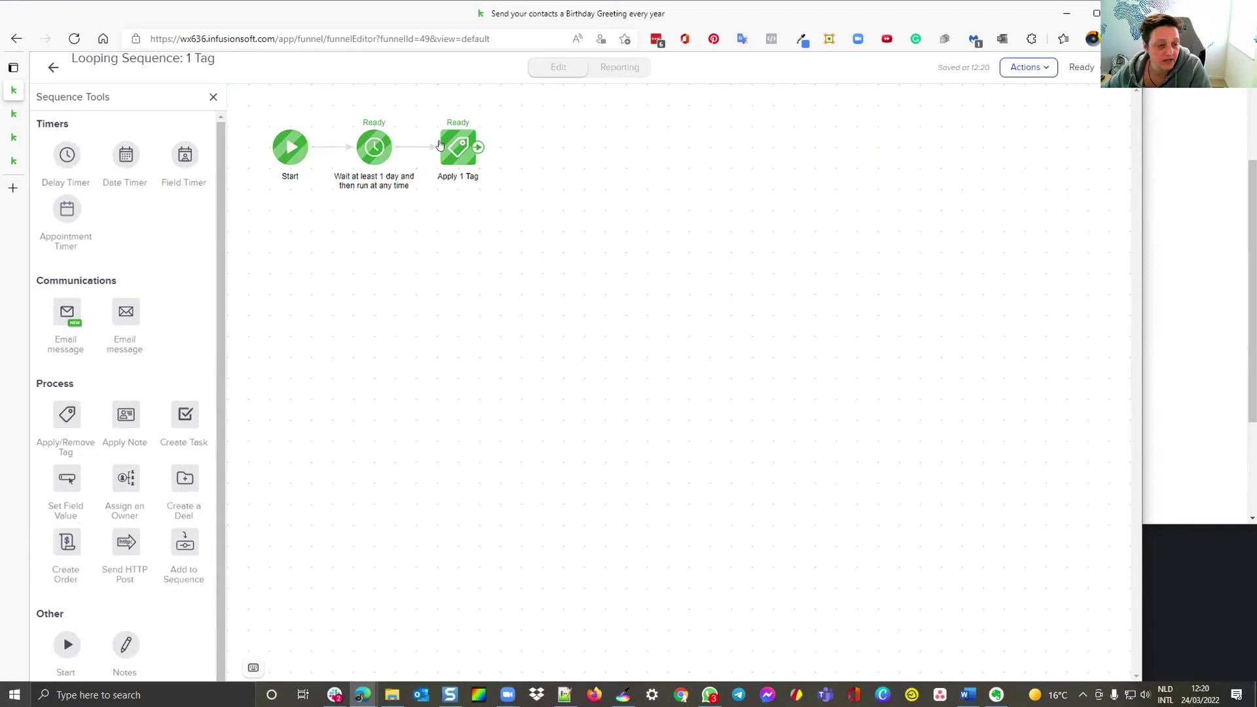
click(466, 148)
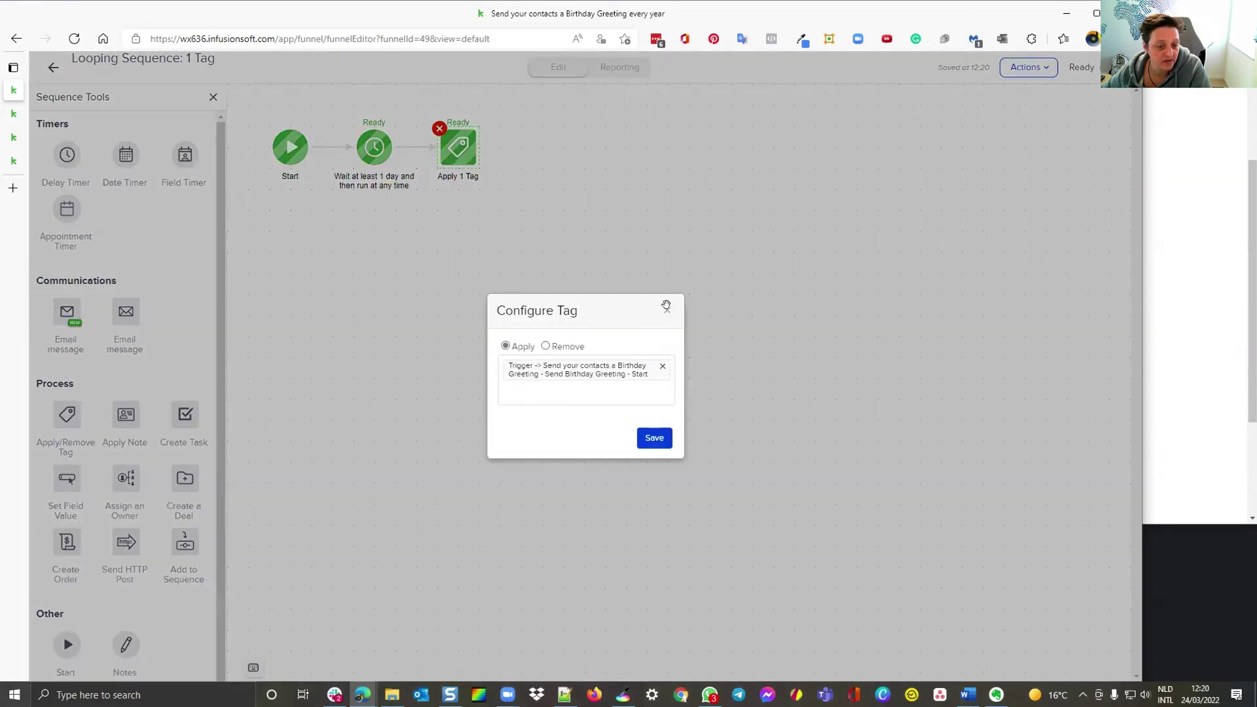
click(665, 307)
click(54, 68)
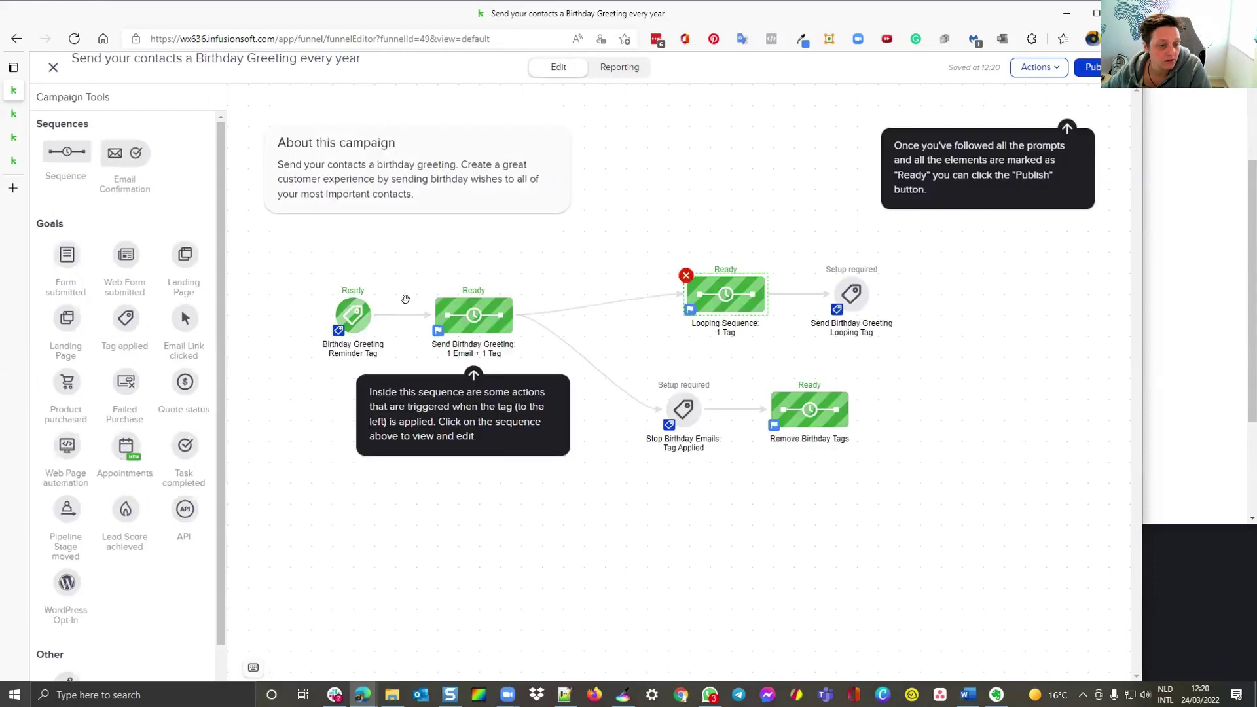
Add the "Send your contacts a Birthday Greeting - Send Birthday Greeting - Start" trigger tag to the Birthday Greeting Reminder Tag goal.
click(352, 315)
click(532, 330)
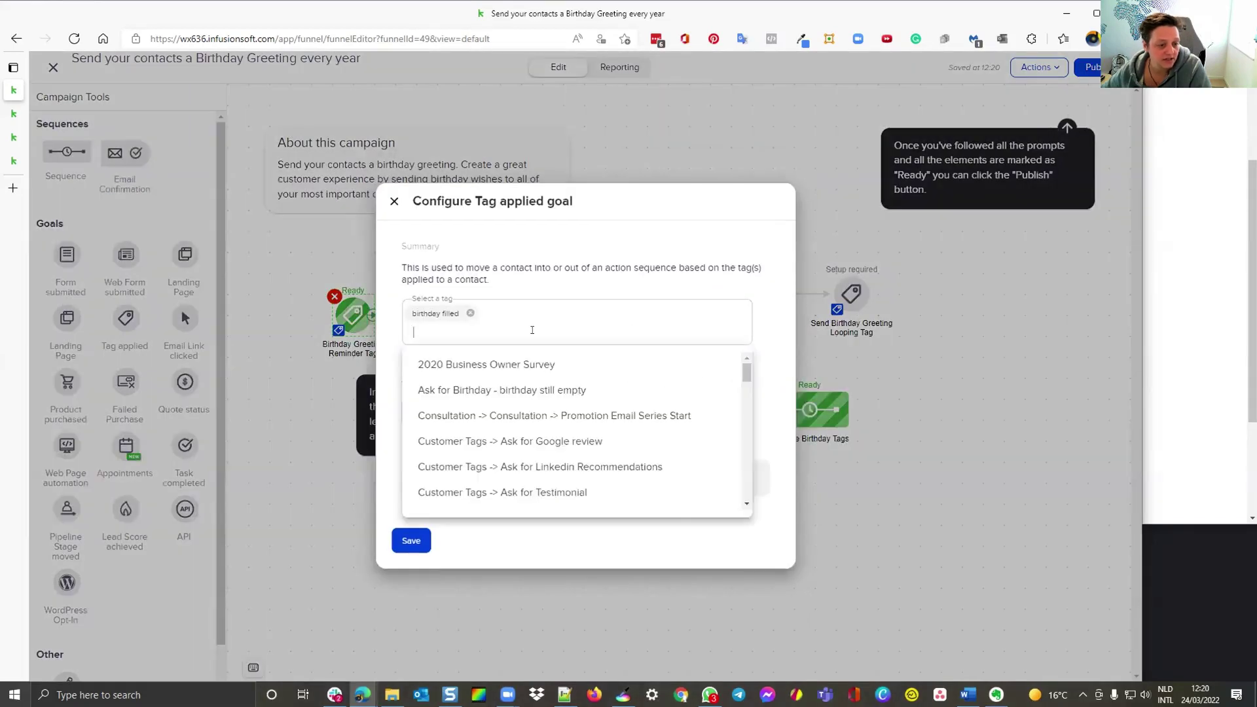
text(send)
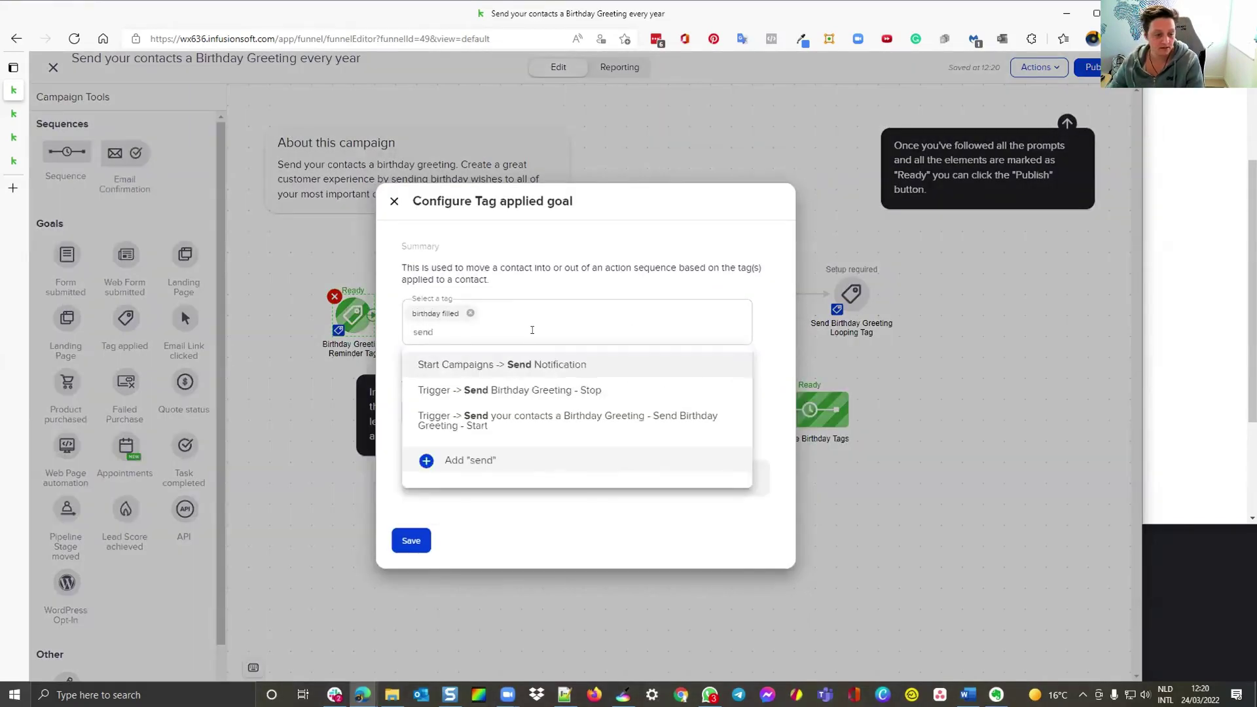
click(509, 420)
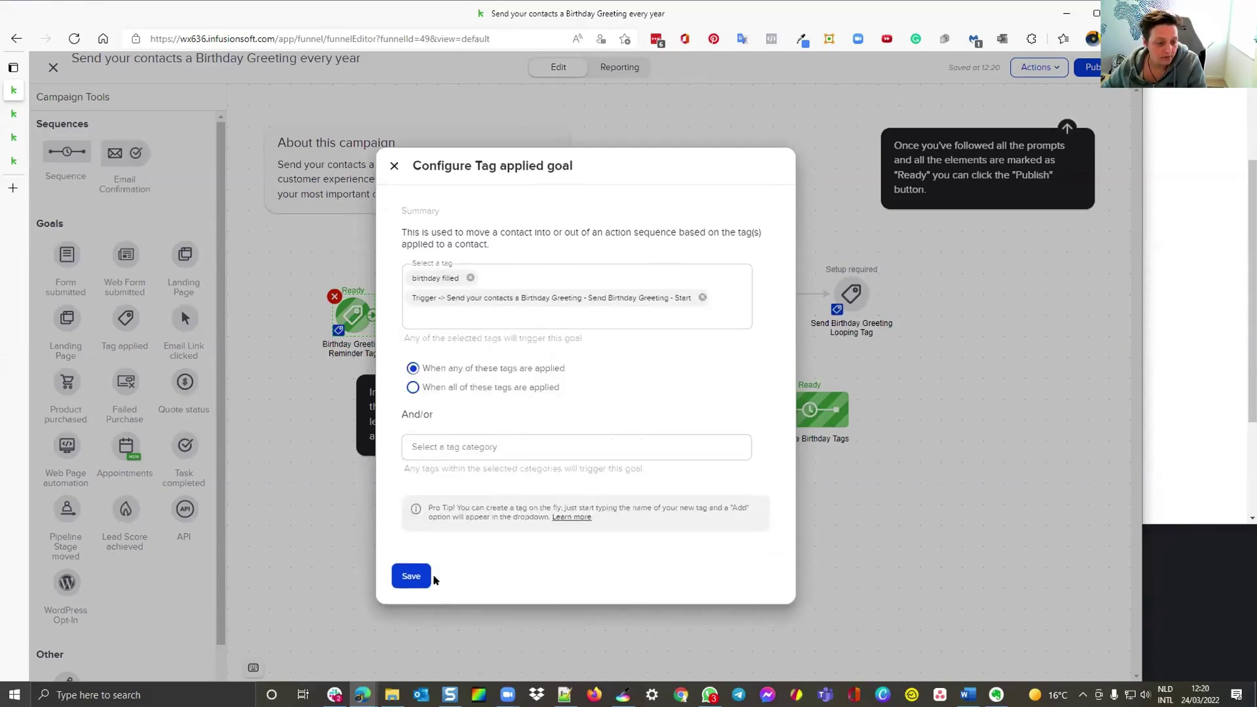
click(416, 576)
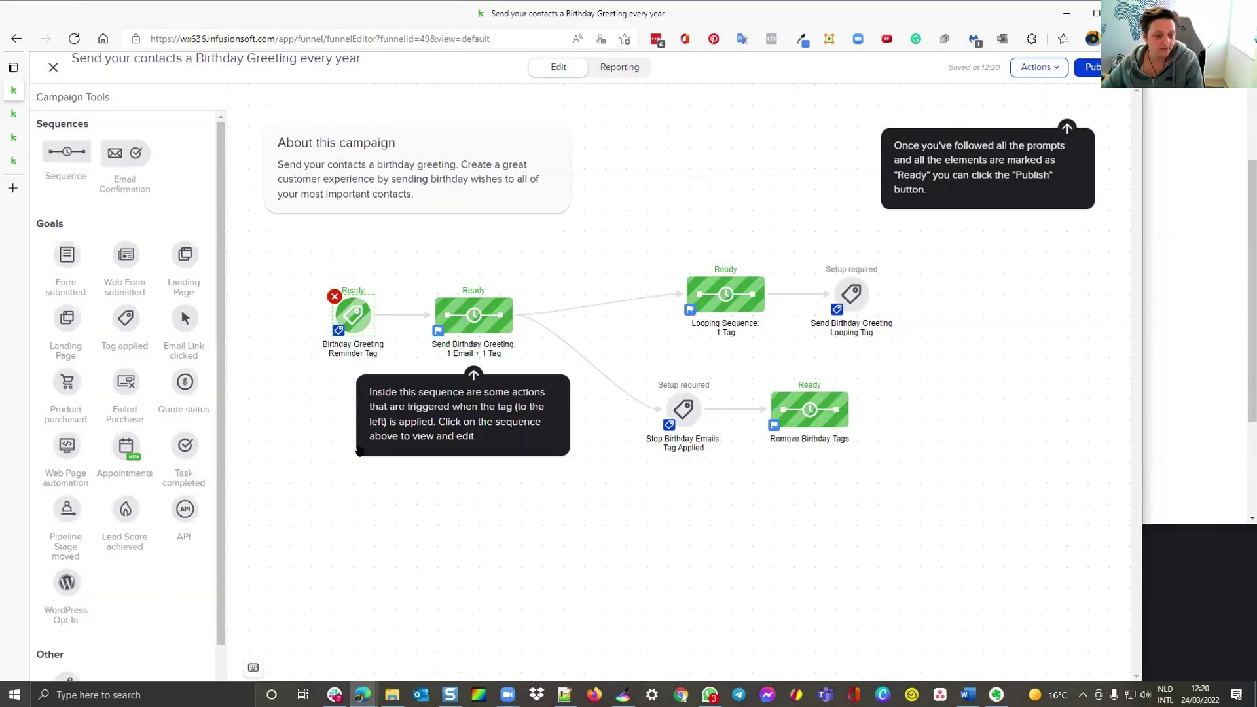
Save the Send Birthday Greeting Looping Tag and Stop Birthday Emails goals with their preset trigger tags.
click(849, 296)
click(917, 309)
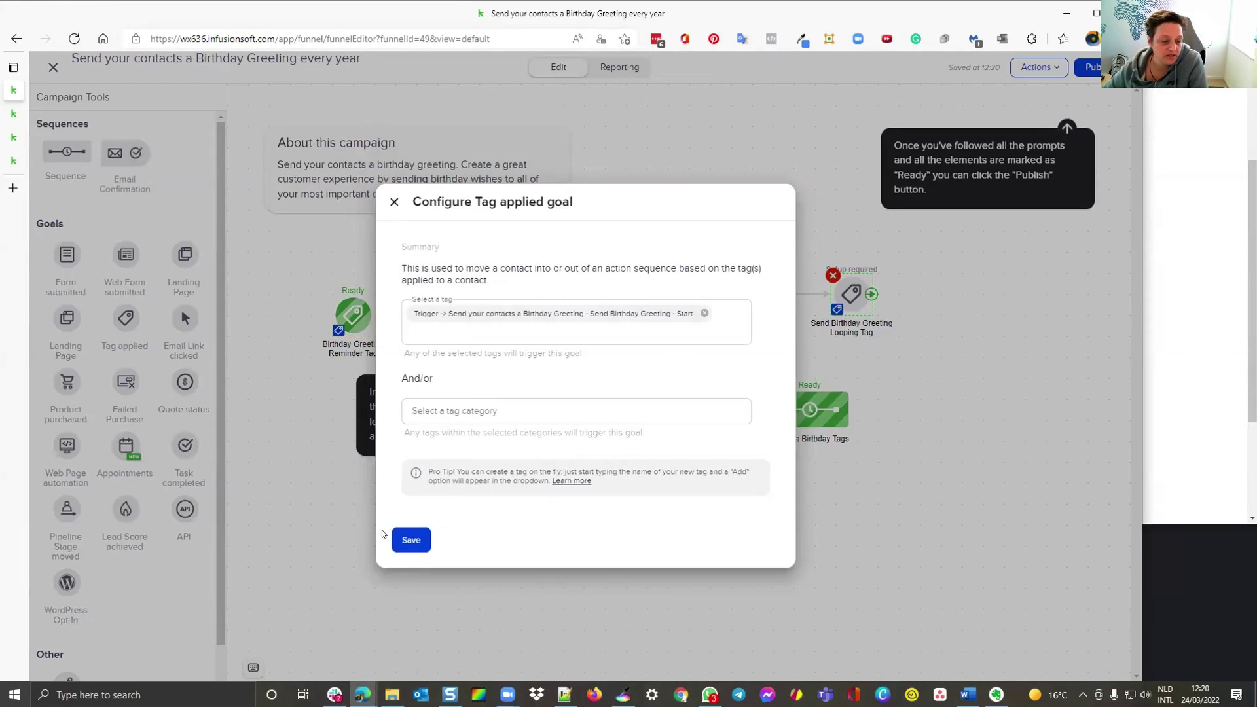
click(410, 539)
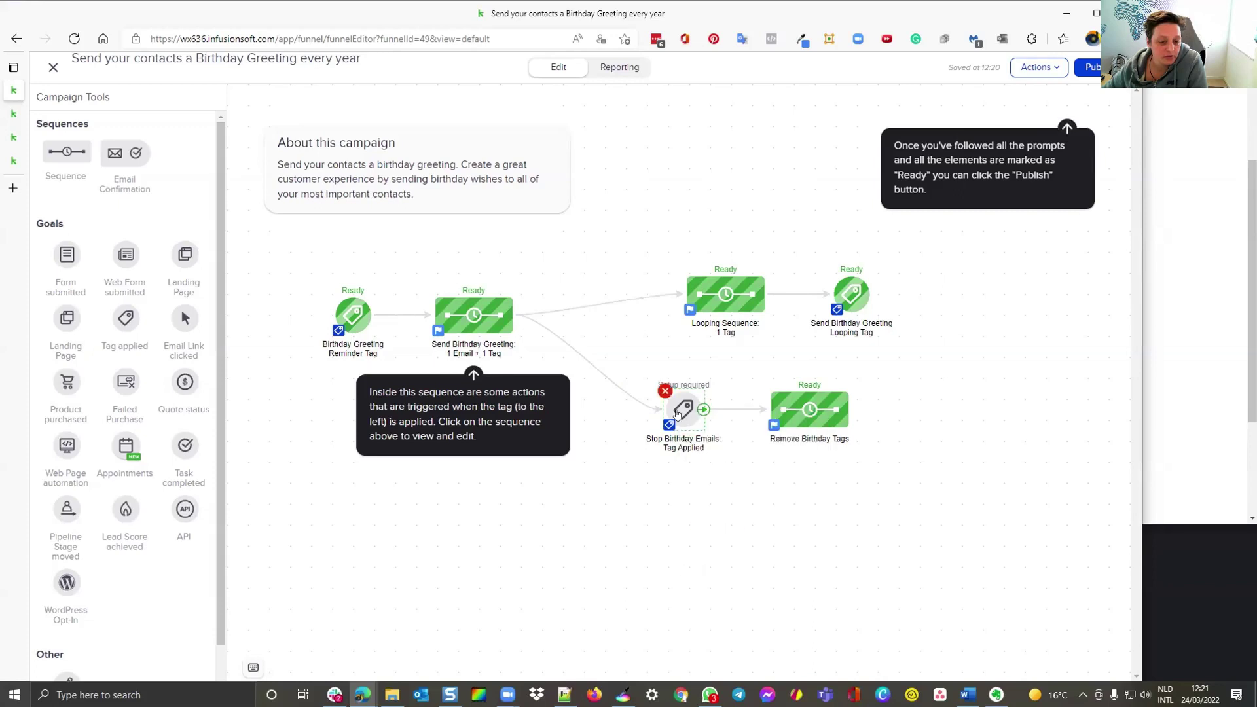
double_click(678, 408)
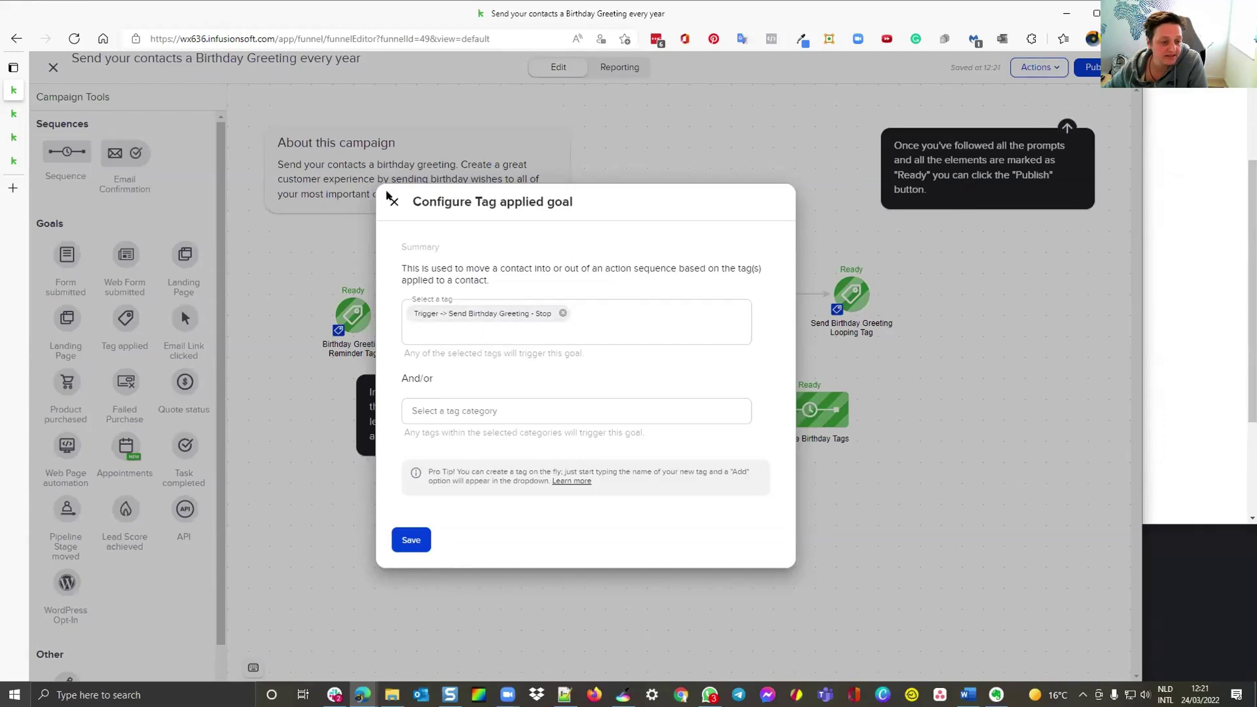
click(411, 538)
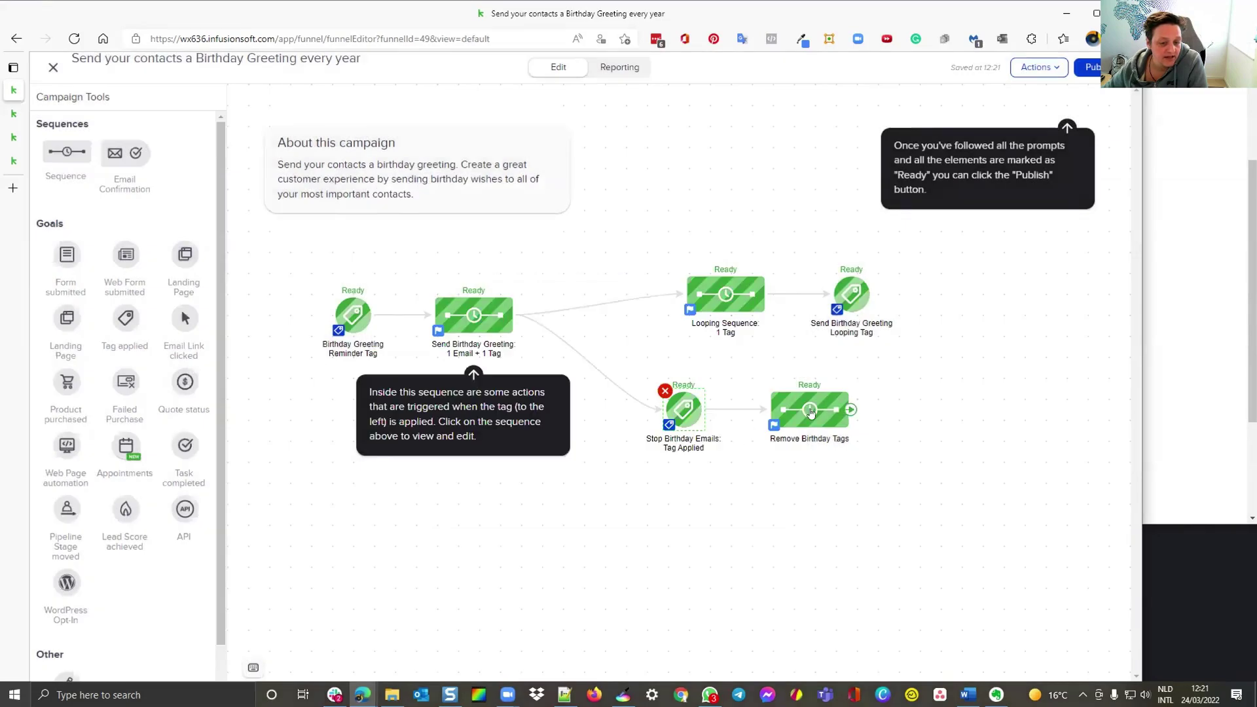
Check which tags the Remove Birthday Tags sequence removes, and return to the campaign.
double_click(809, 421)
double_click(409, 153)
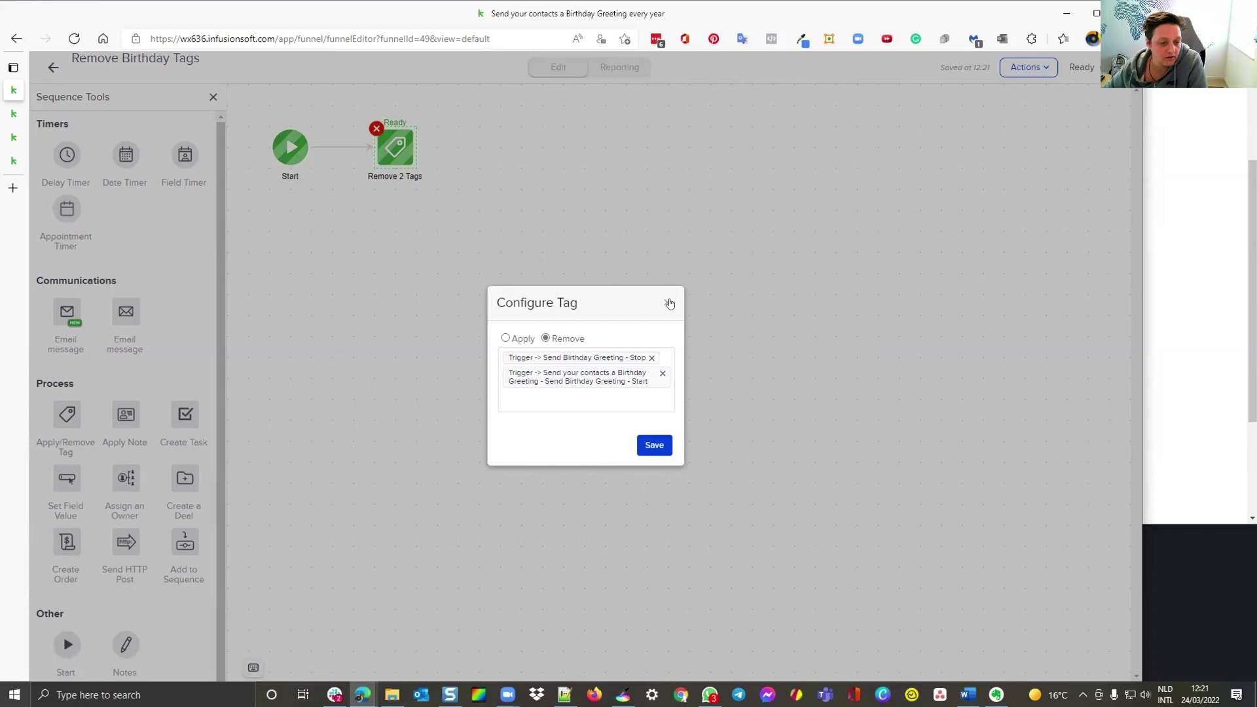
click(668, 295)
click(53, 69)
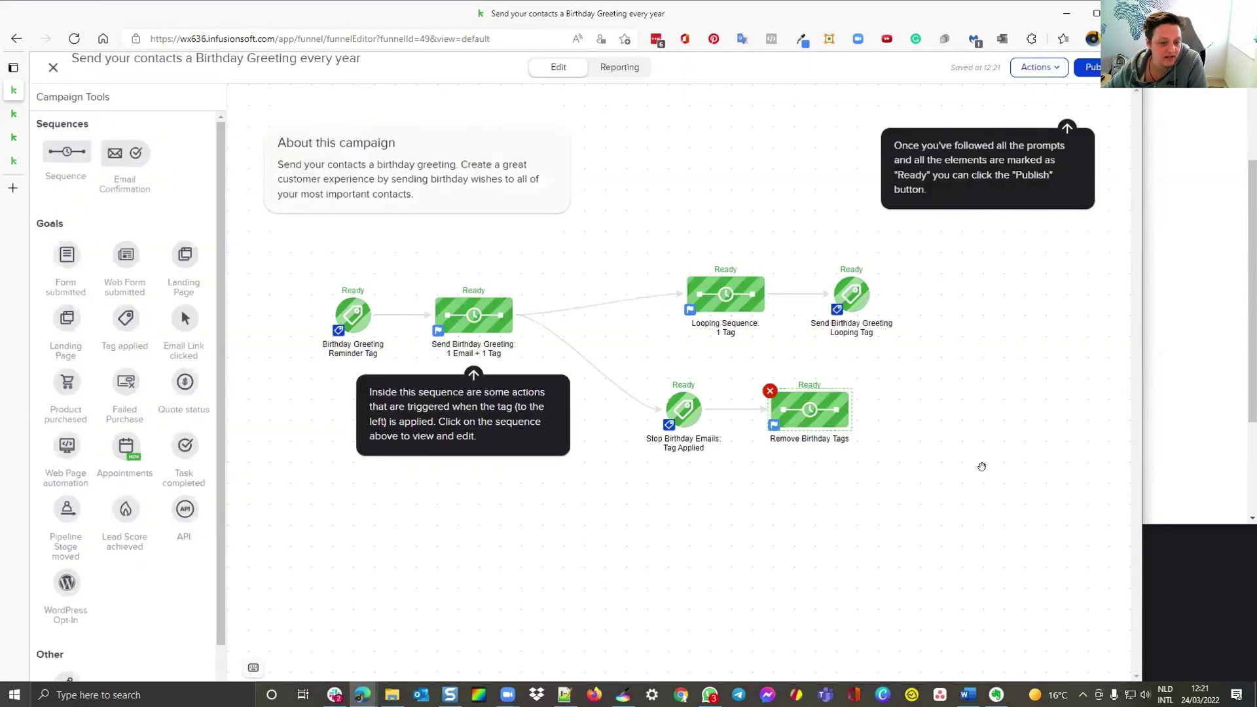